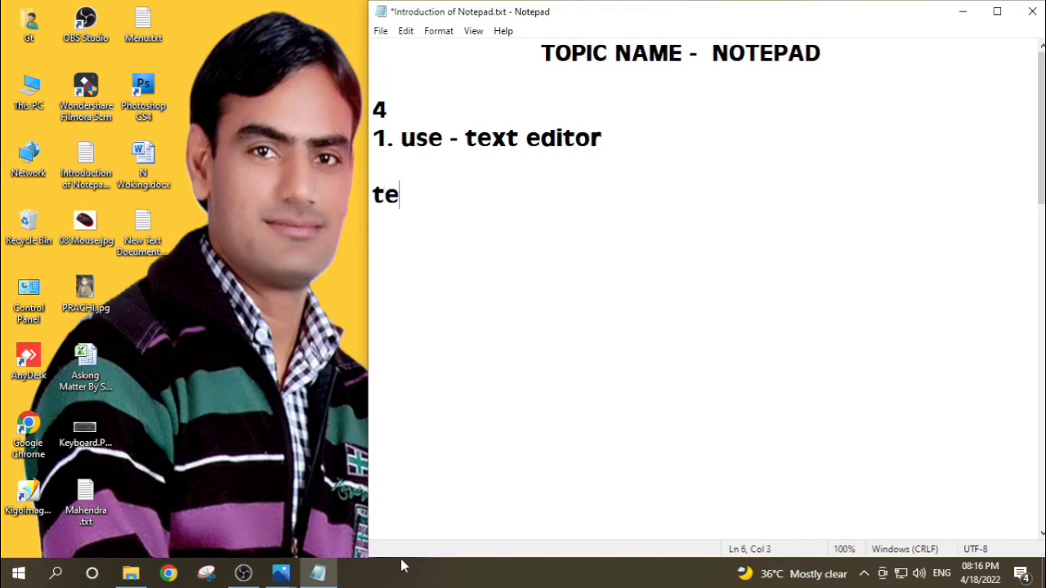
# Step: Add the line "graphics" under "text", and enter a person's name two lines below it
pyautogui.press('Return')
pyautogui.write('g')
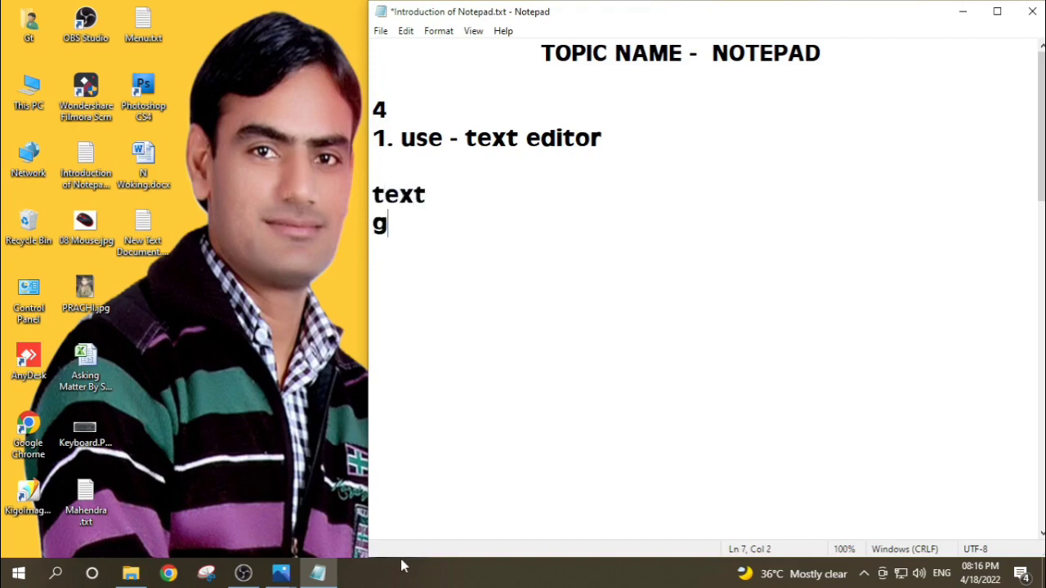
pyautogui.write('raphics')
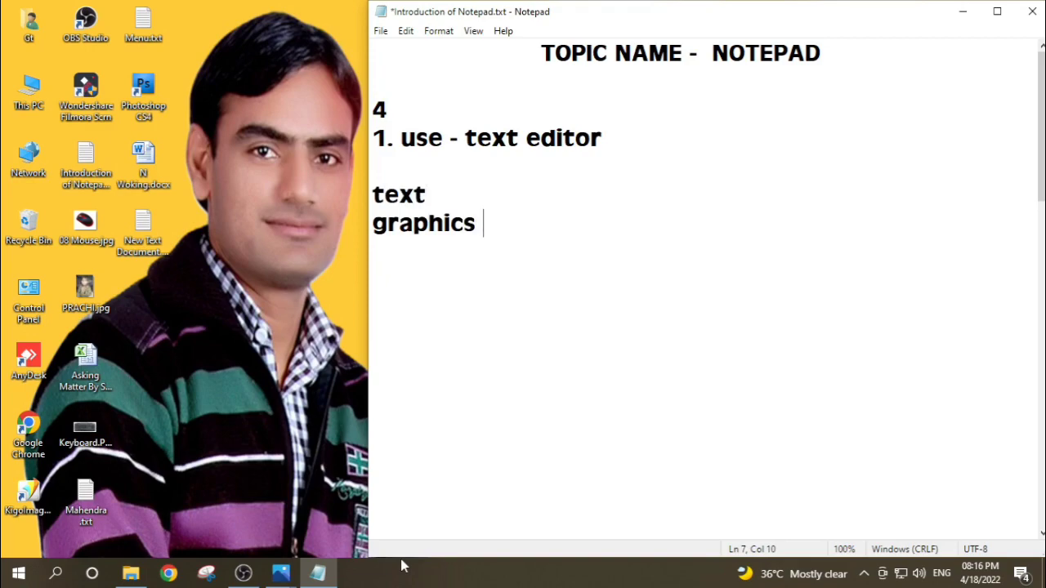
pyautogui.press('Return')
pyautogui.press('Return')
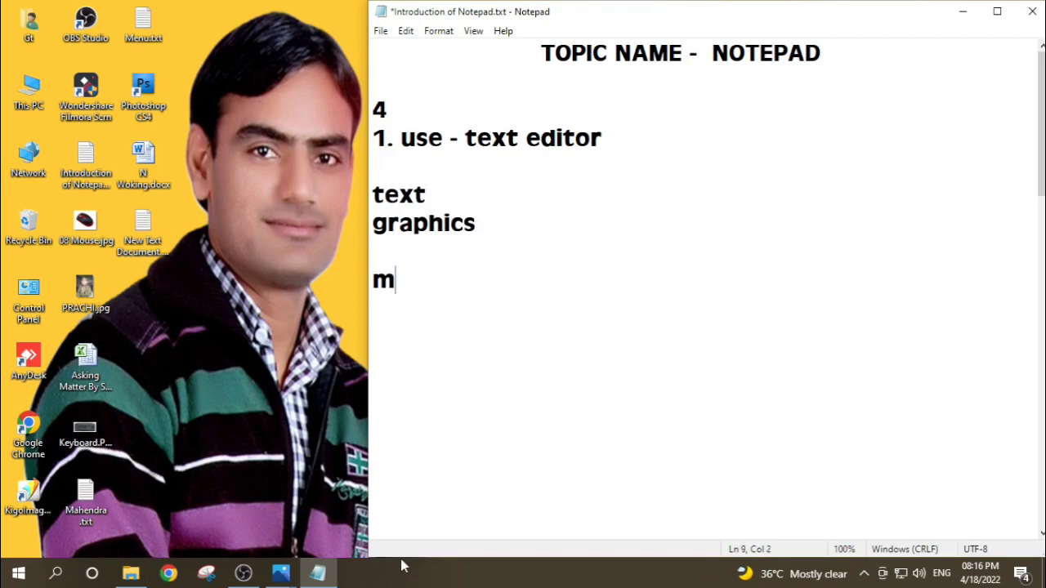
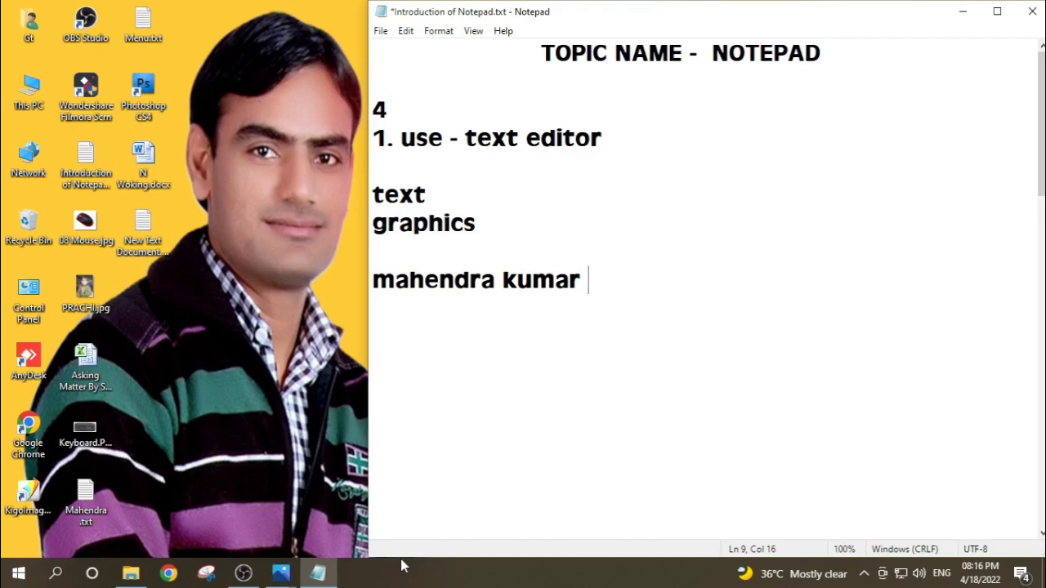
pyautogui.press('Return')
pyautogui.press('Return')
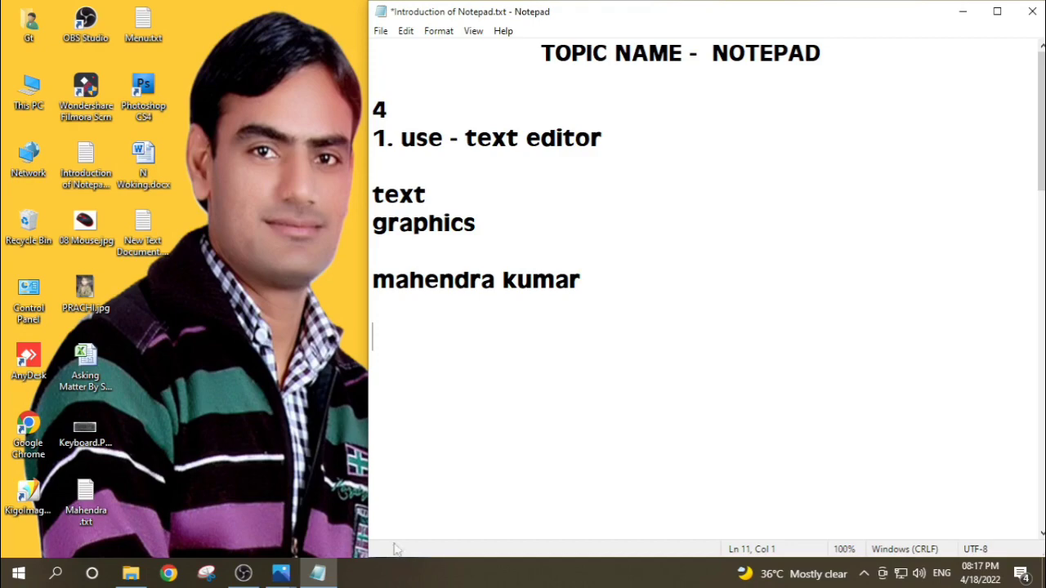
# Step: View the child's JPG photo from the desktop in the photo viewer, and close the viewer
pyautogui.click(88, 300)
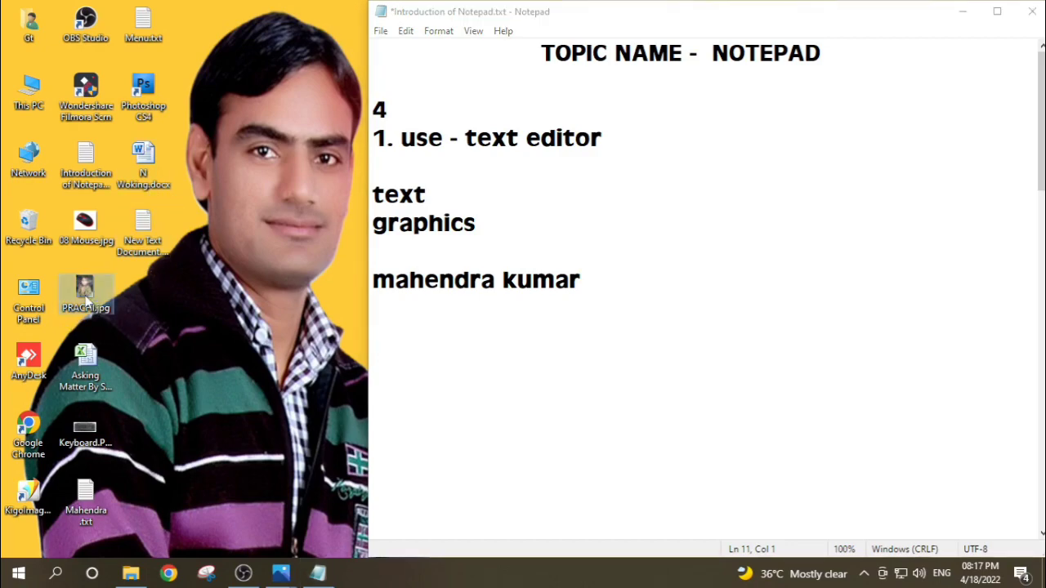
pyautogui.doubleClick(87, 296)
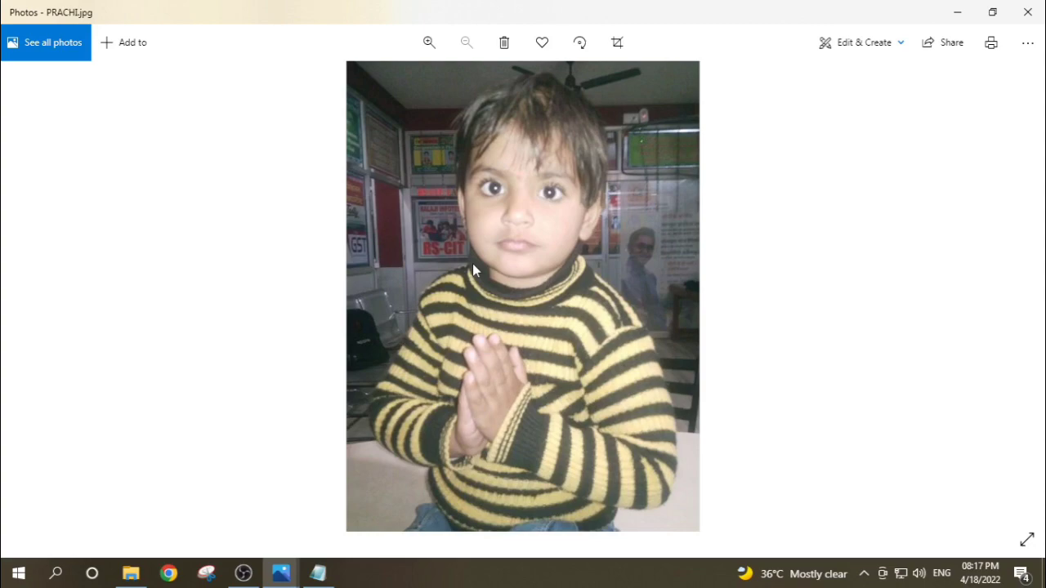
pyautogui.click(1022, 15)
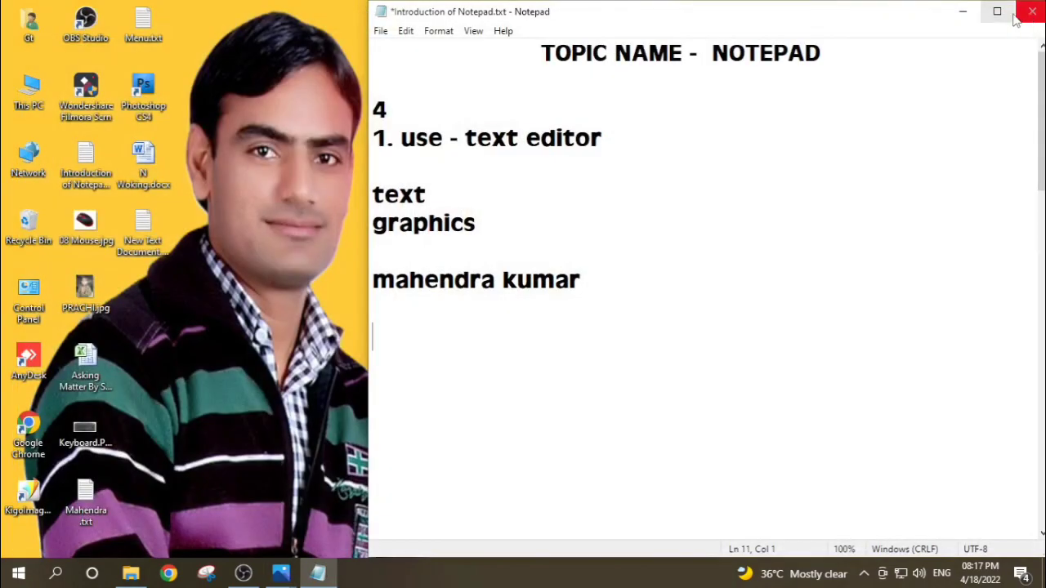
# Step: Start opening a file, save the pending changes, and reopen "Introduction of Notepad.txt" from the Desktop
pyautogui.click(381, 31)
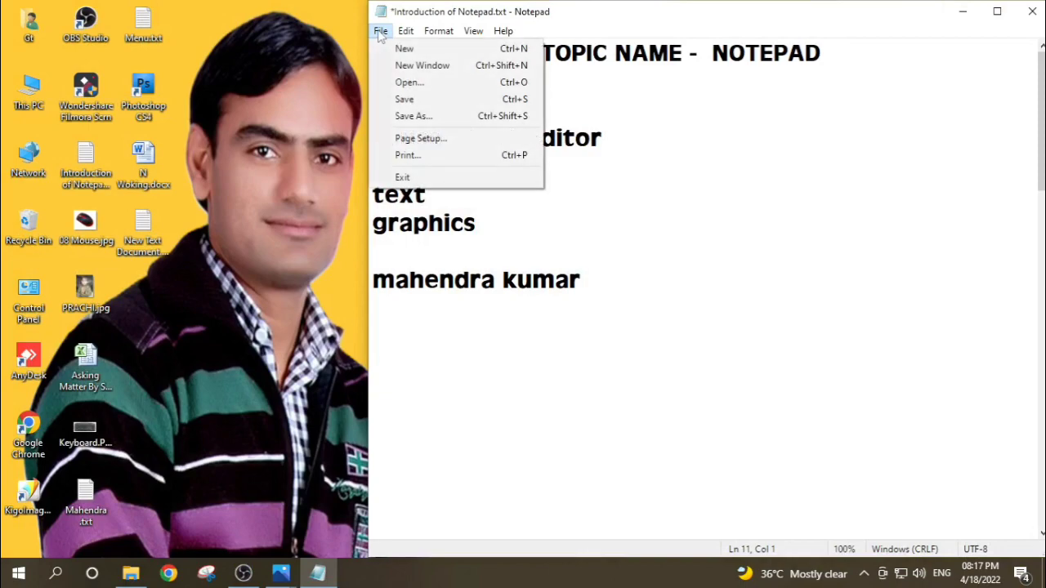
pyautogui.click(406, 83)
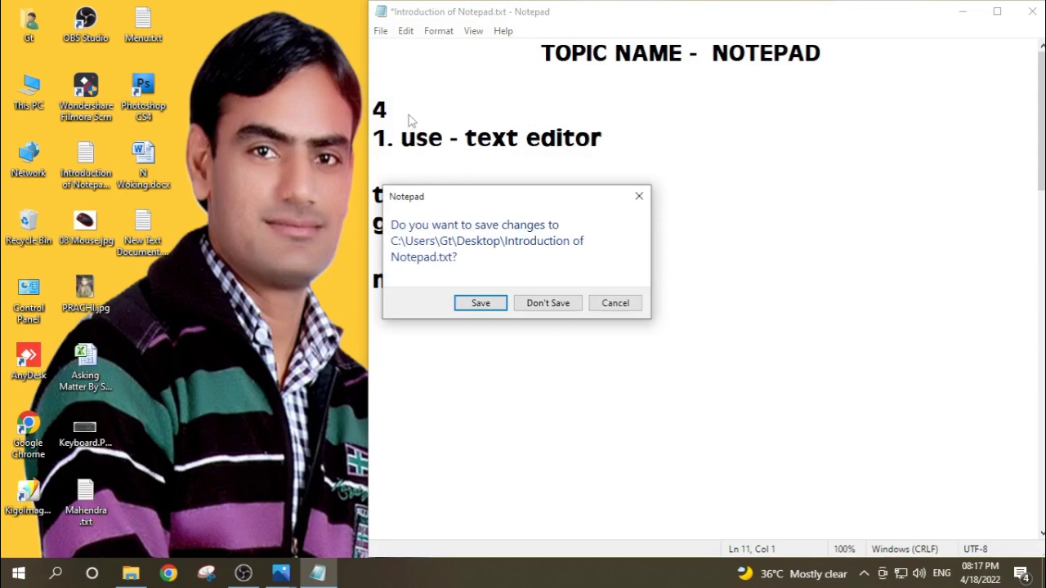
pyautogui.click(473, 307)
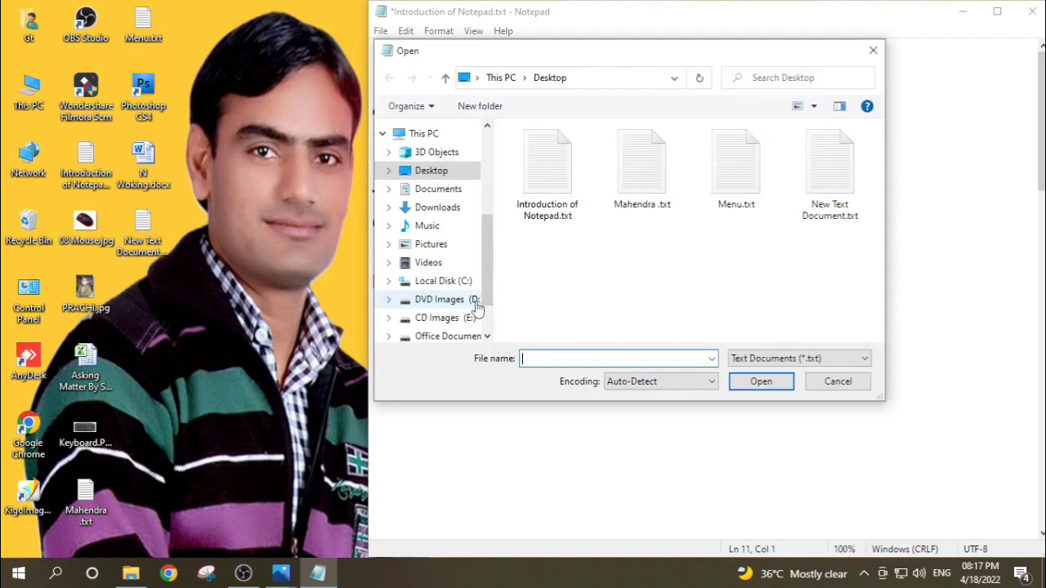
pyautogui.click(529, 178)
pyautogui.click(760, 381)
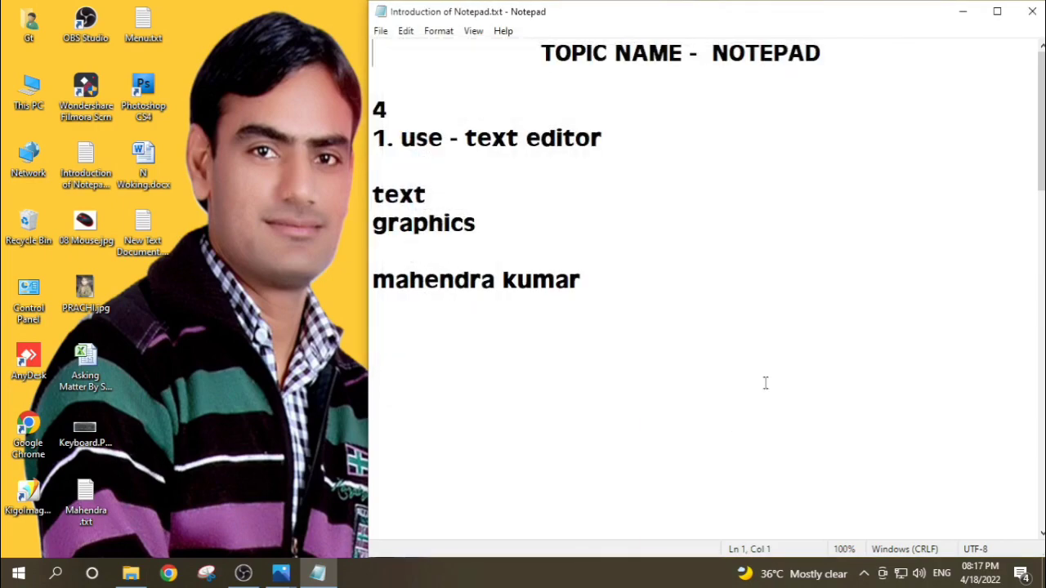
# Step: Open the child's JPG photo from the Desktop as a document in Notepad, with the file filter set to All Files
pyautogui.click(381, 31)
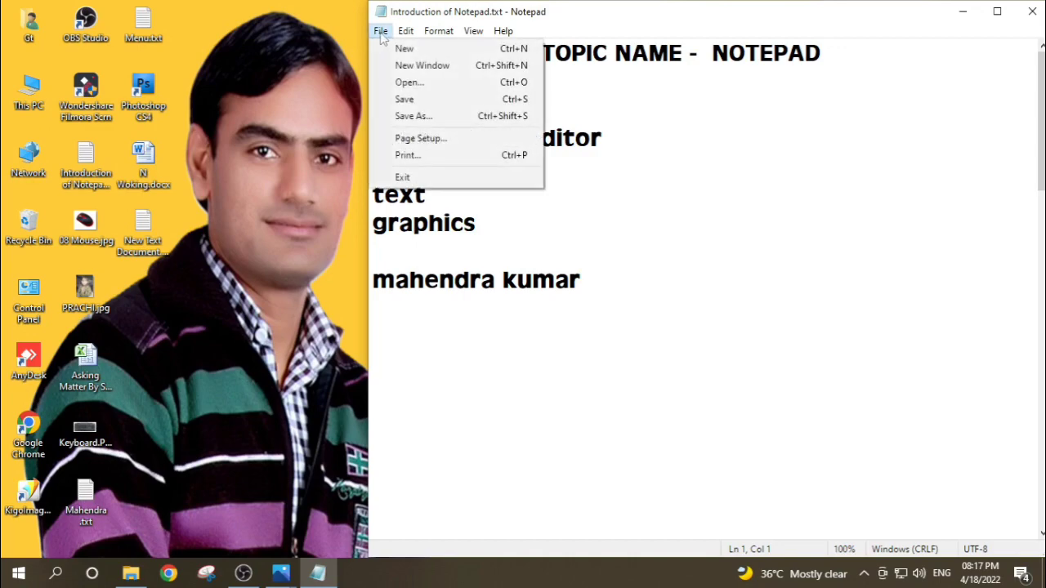
pyautogui.click(411, 84)
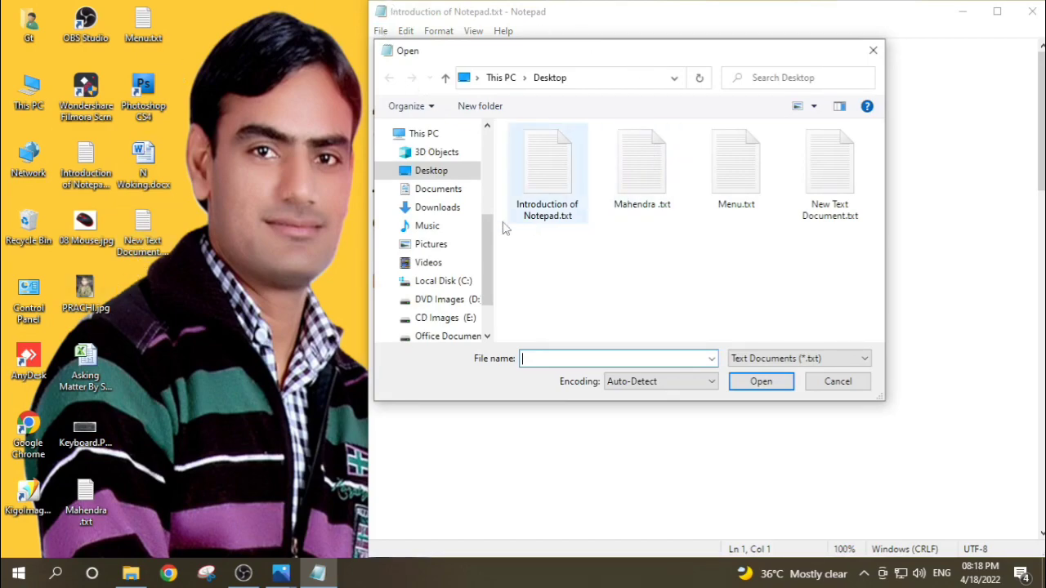
pyautogui.click(433, 178)
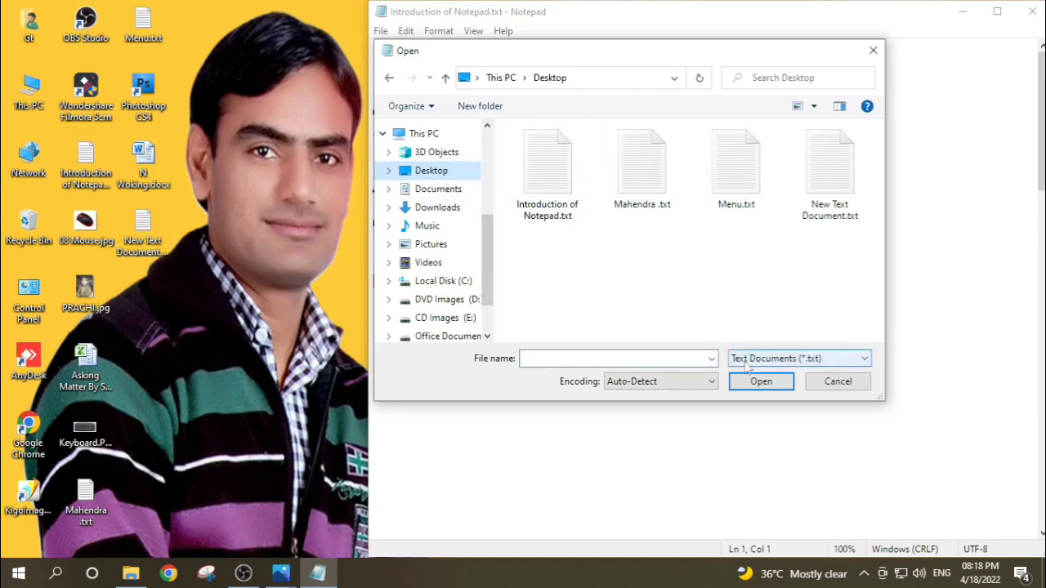
pyautogui.click(850, 363)
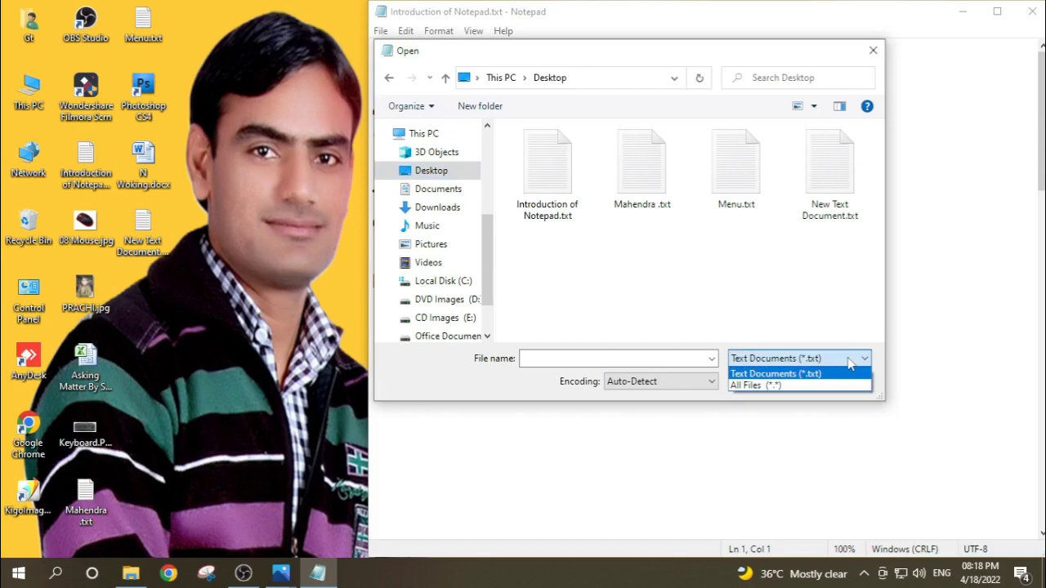
pyautogui.click(756, 387)
pyautogui.moveTo(877, 214); pyautogui.dragTo(880, 286)
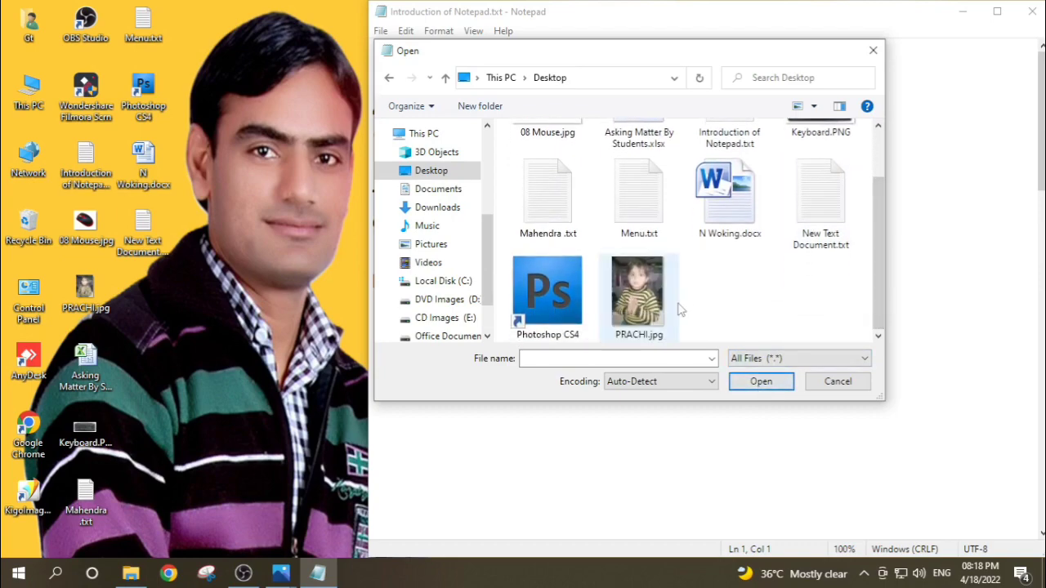
pyautogui.click(645, 300)
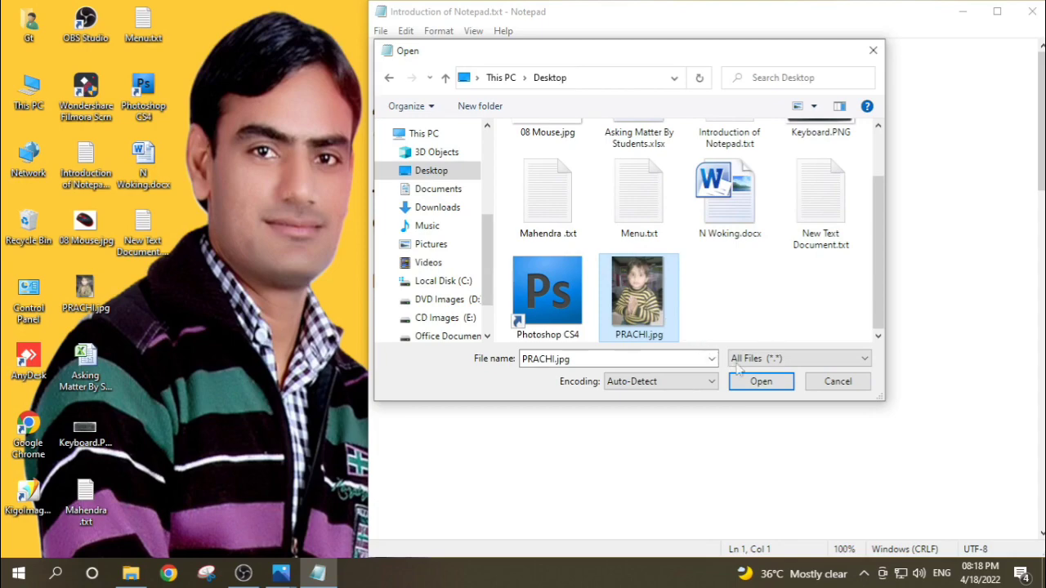
pyautogui.click(758, 382)
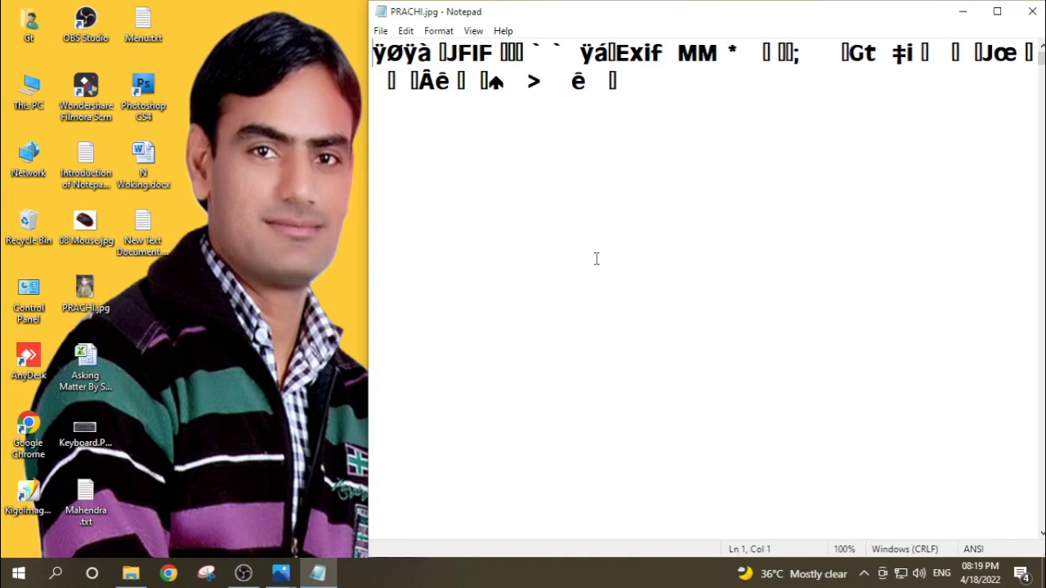
# Step: Reopen "Introduction of Notepad.txt" from the Desktop in place of the image file
pyautogui.click(380, 32)
pyautogui.click(402, 84)
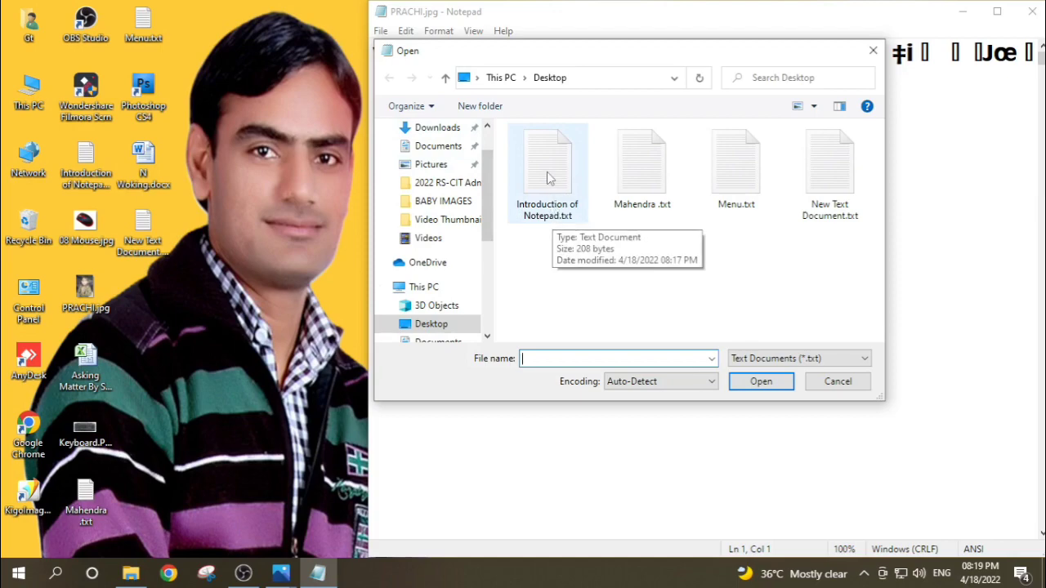
pyautogui.click(547, 178)
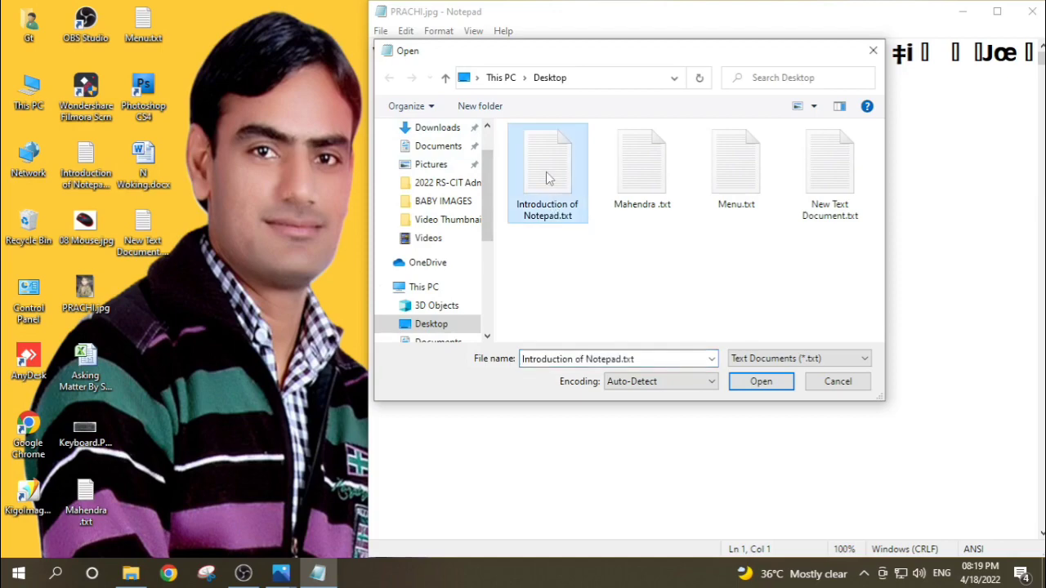
pyautogui.click(760, 381)
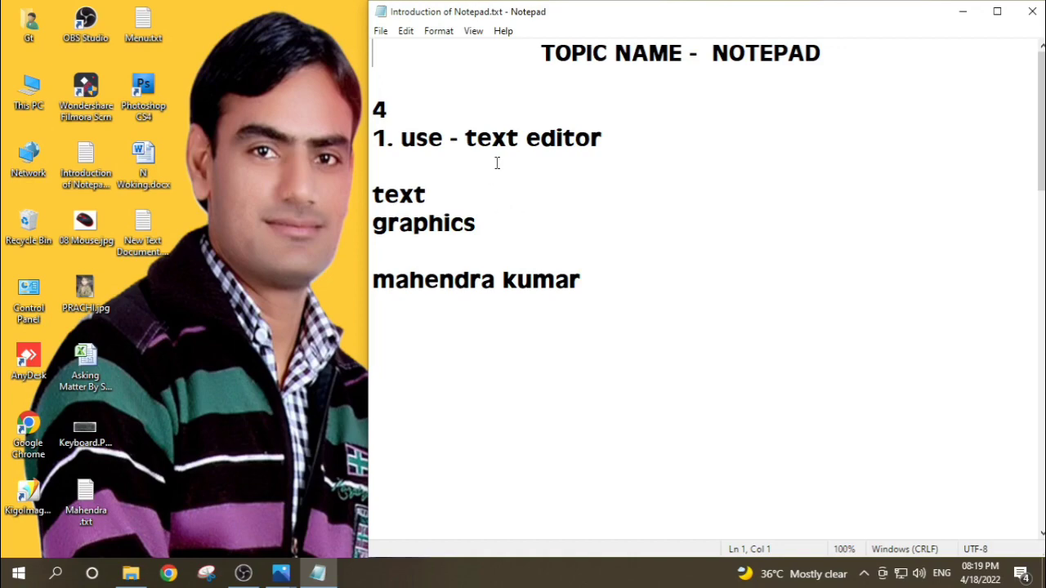
# Step: Add the heading line "2. open notepad 4" directly below the person's name
pyautogui.click(587, 291)
pyautogui.press('Return')
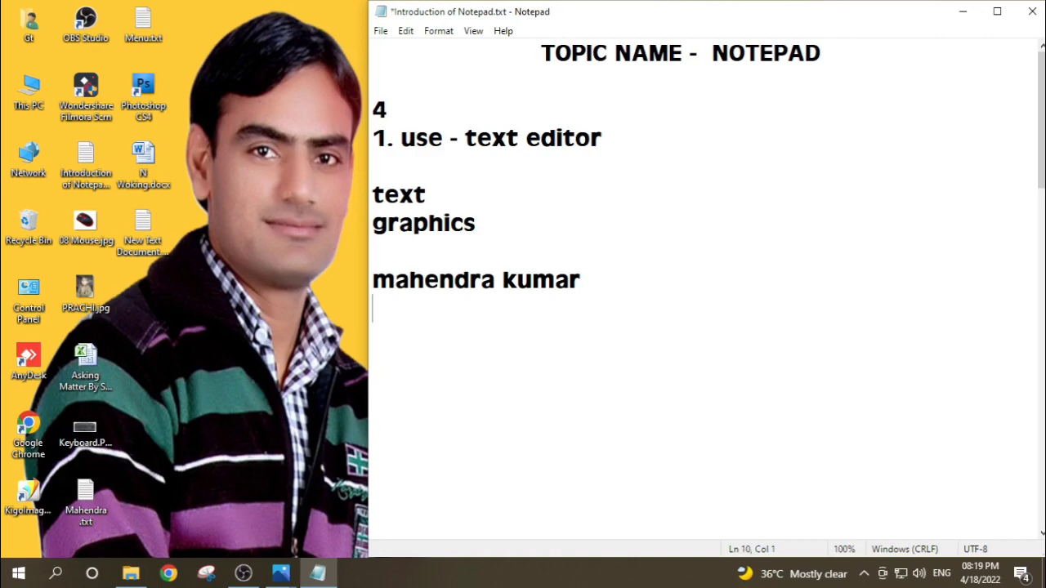
pyautogui.write('2.')
pyautogui.write('open not')
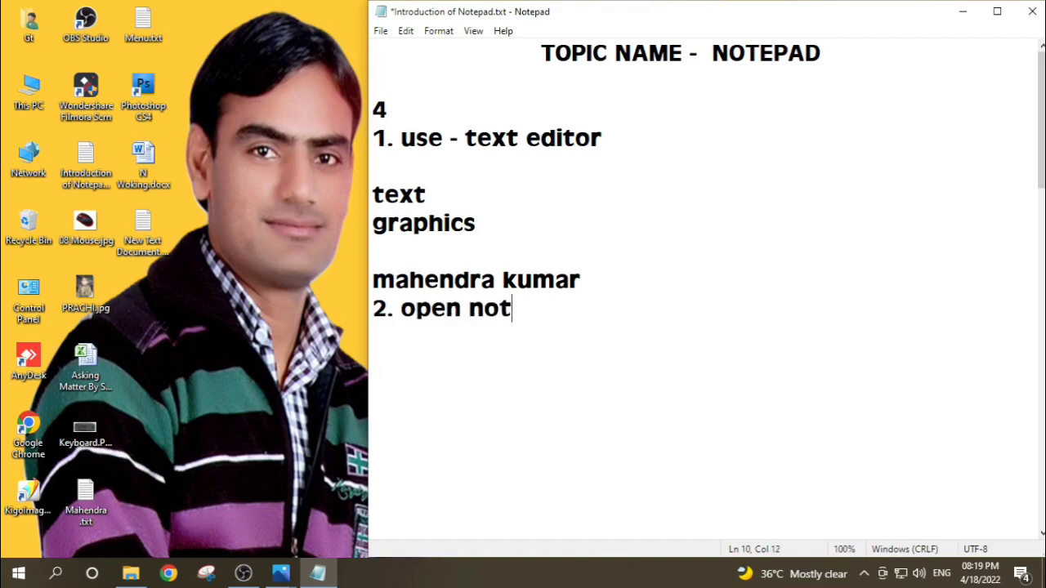
pyautogui.write('epad ')
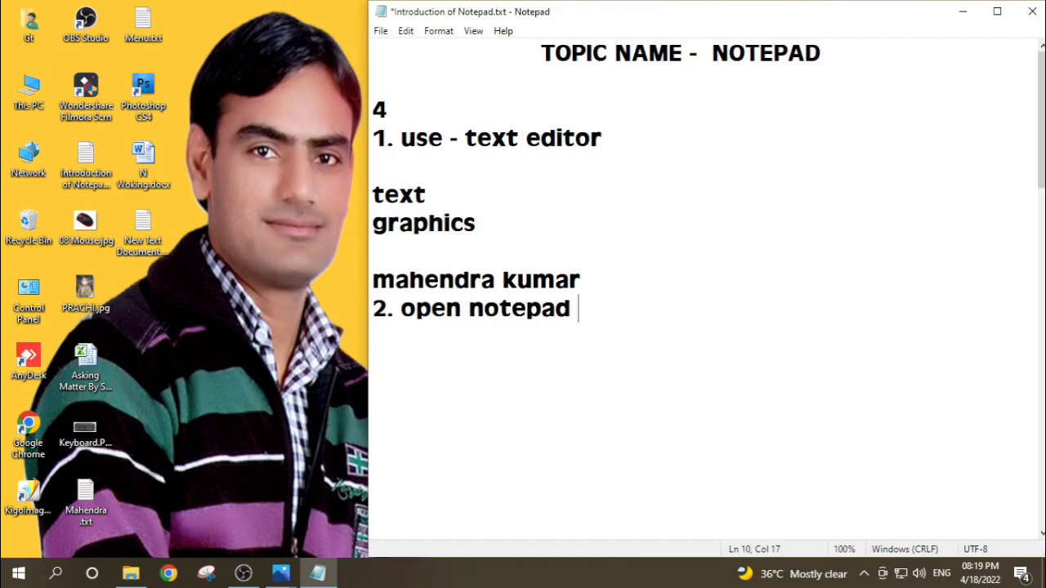
pyautogui.write('4')
# Step: Below the second heading, leave a blank line and write "> start button > windows accessories > notepad"
pyautogui.press('Return')
pyautogui.press('Return')
pyautogui.write('> ')
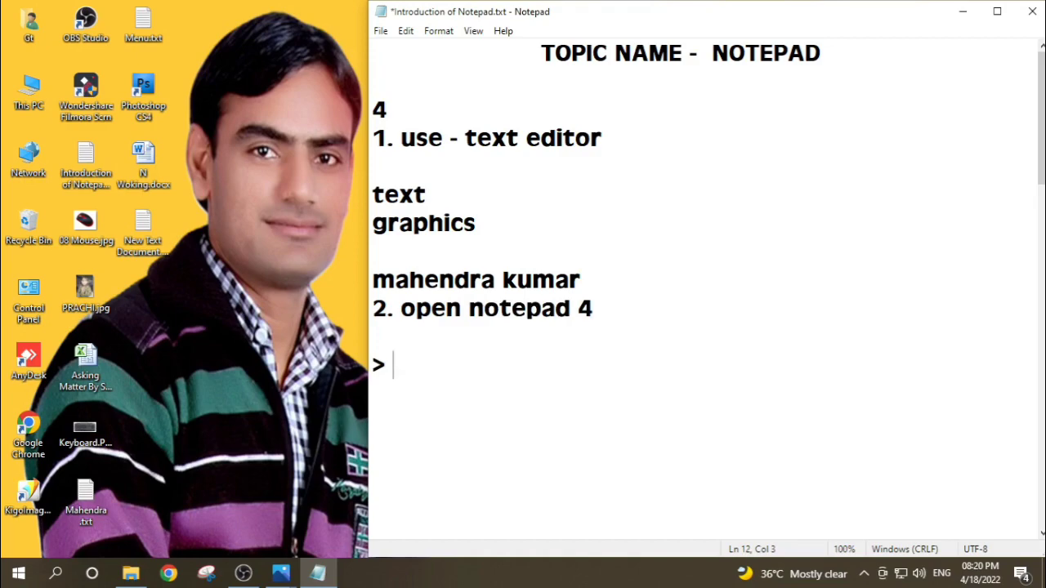
pyautogui.write('star')
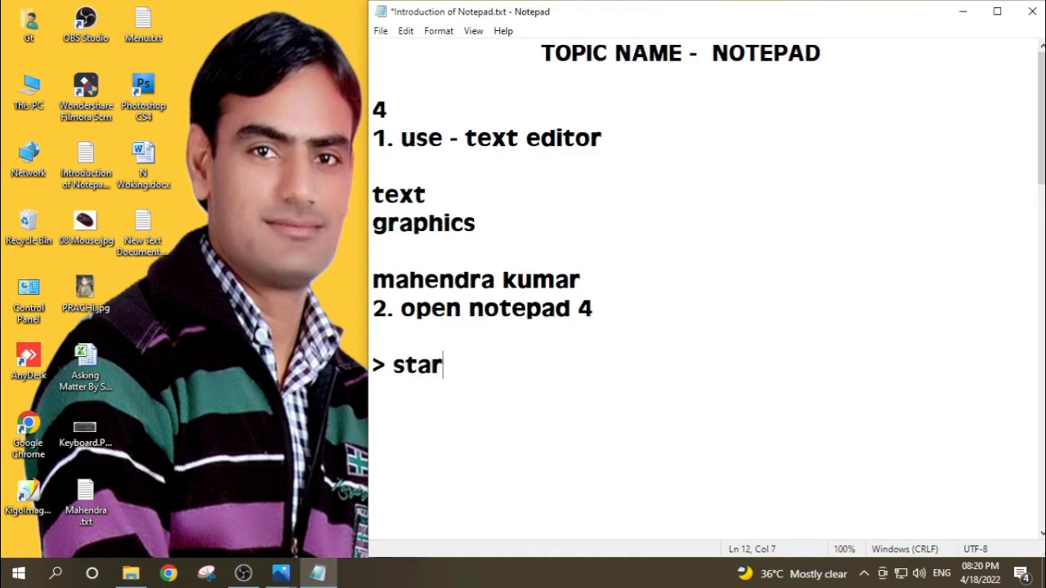
pyautogui.write('t button ')
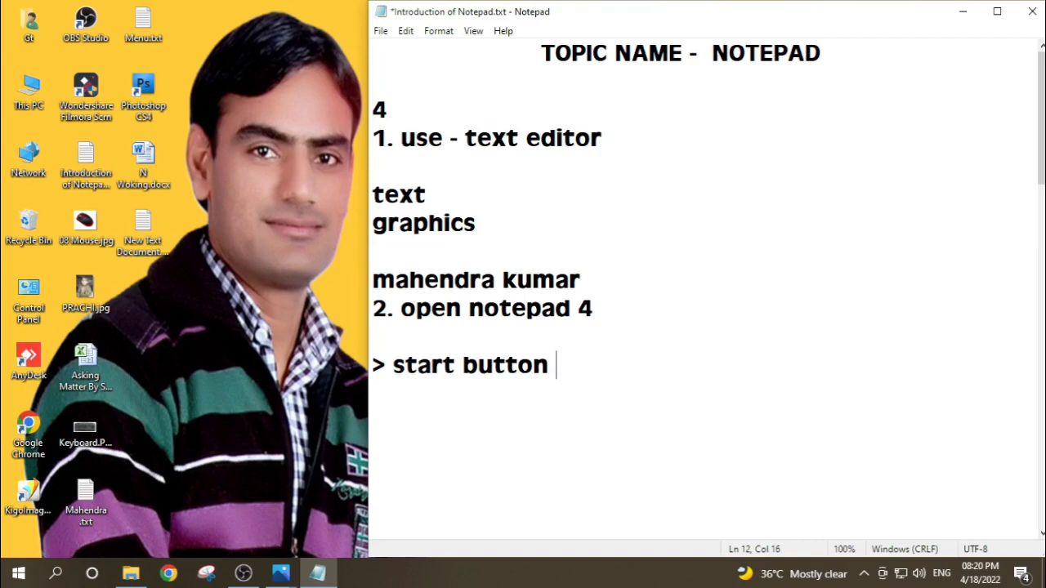
pyautogui.write('> windows ')
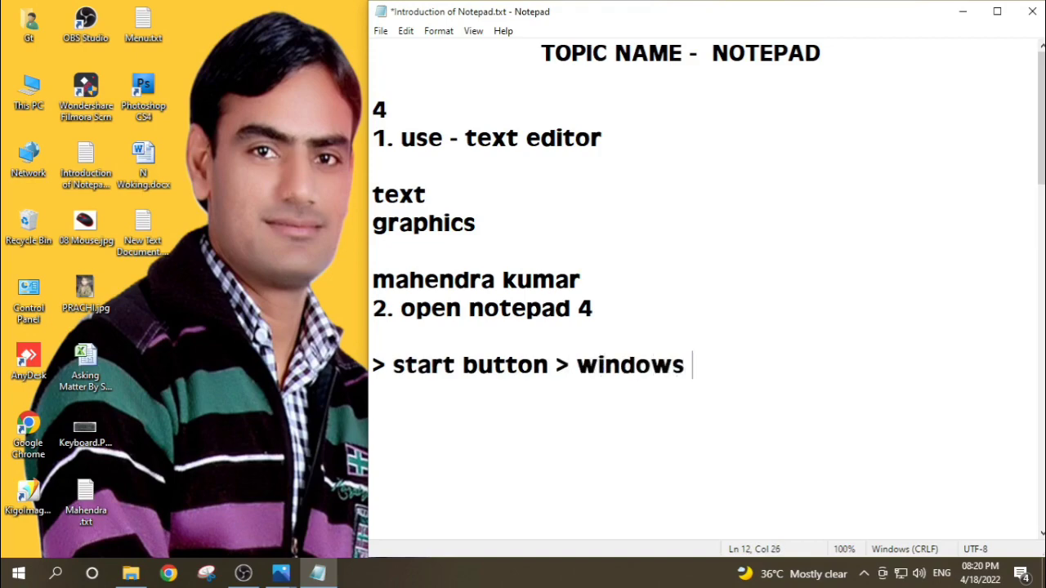
pyautogui.write('acces')
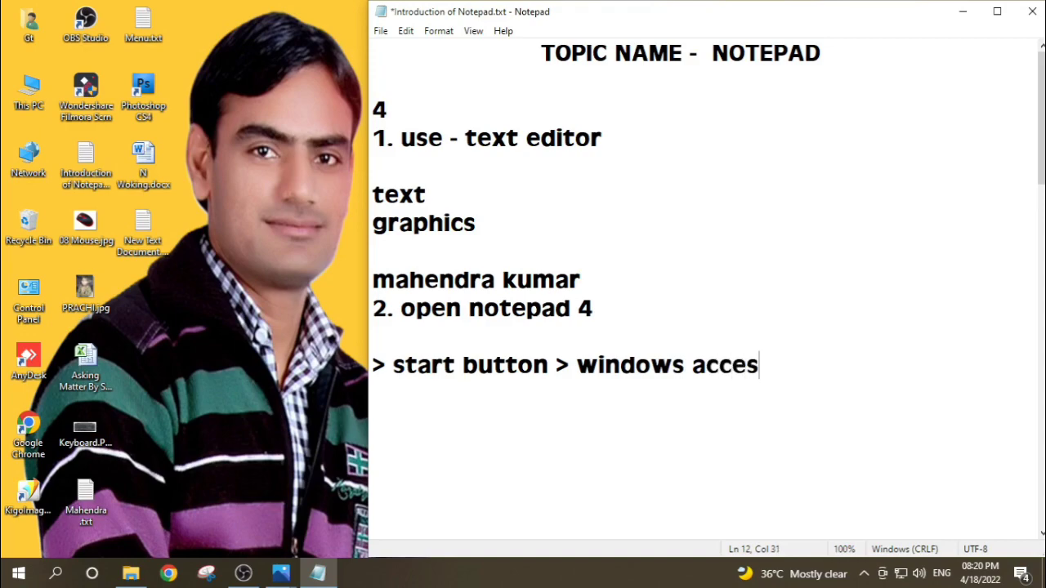
pyautogui.write('sories ')
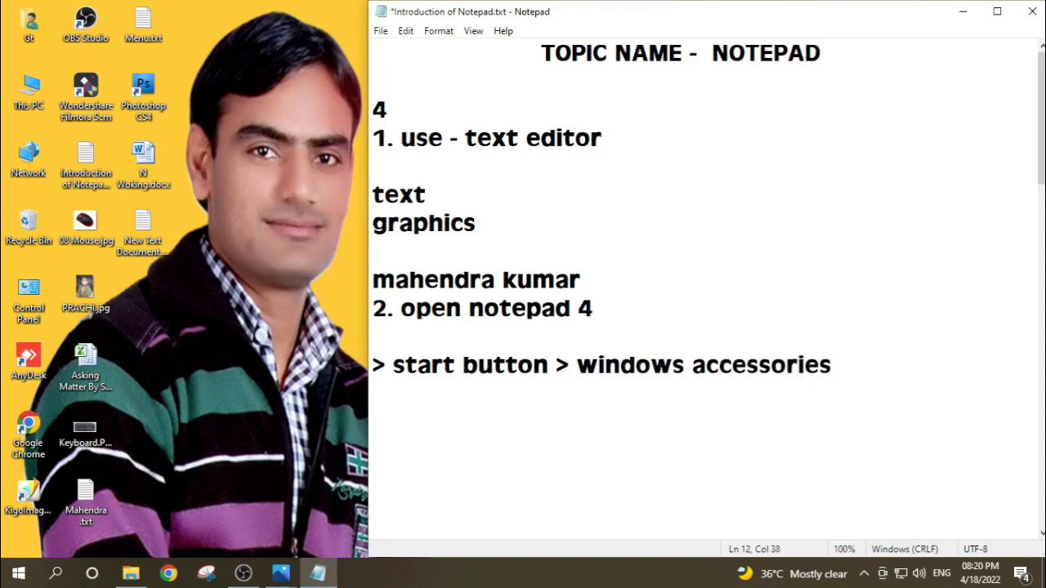
pyautogui.write('> notepad')
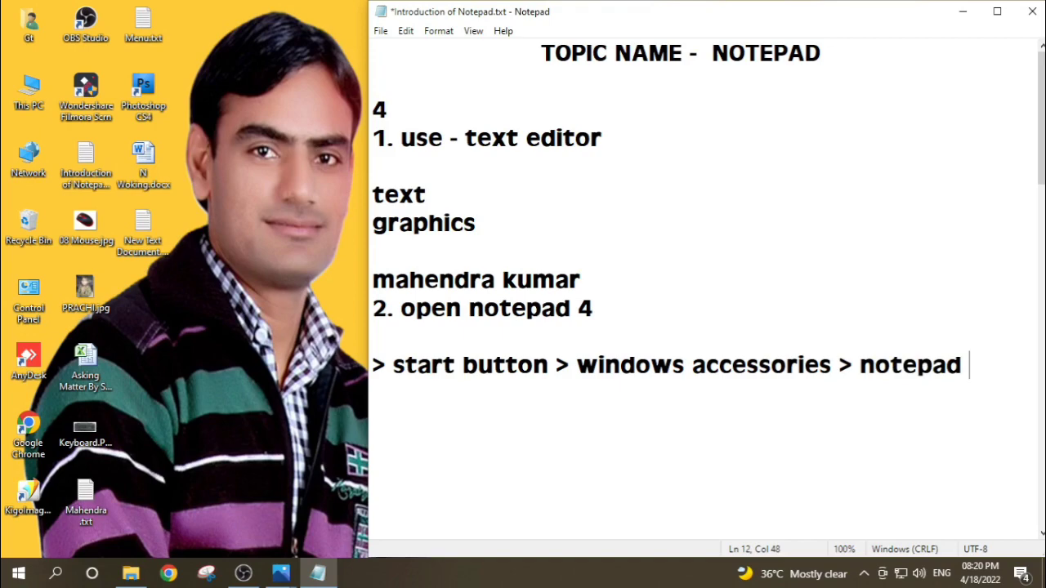
# Step: Leave a blank line below the start button method and write "> search button > notepad > ok"
pyautogui.press('Return')
pyautogui.press('Return')
pyautogui.write('> searc')
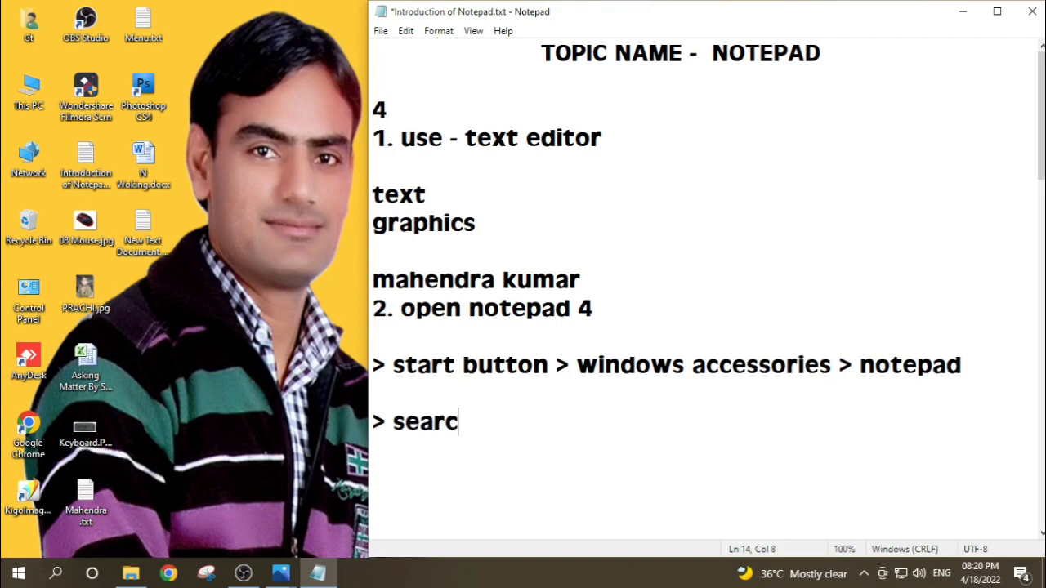
pyautogui.write('h button ')
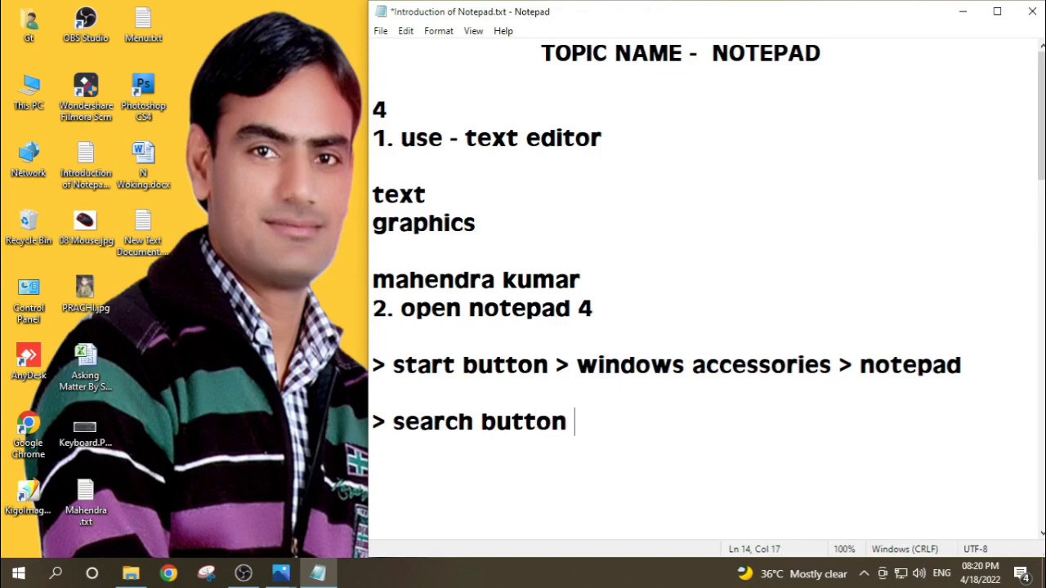
pyautogui.write('> ')
pyautogui.write('not')
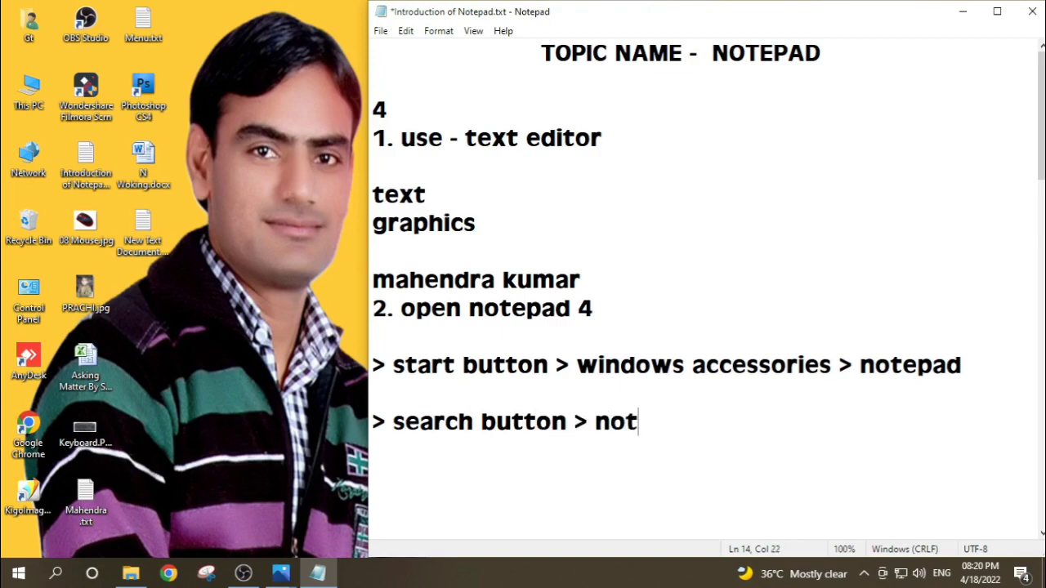
pyautogui.write('epad')
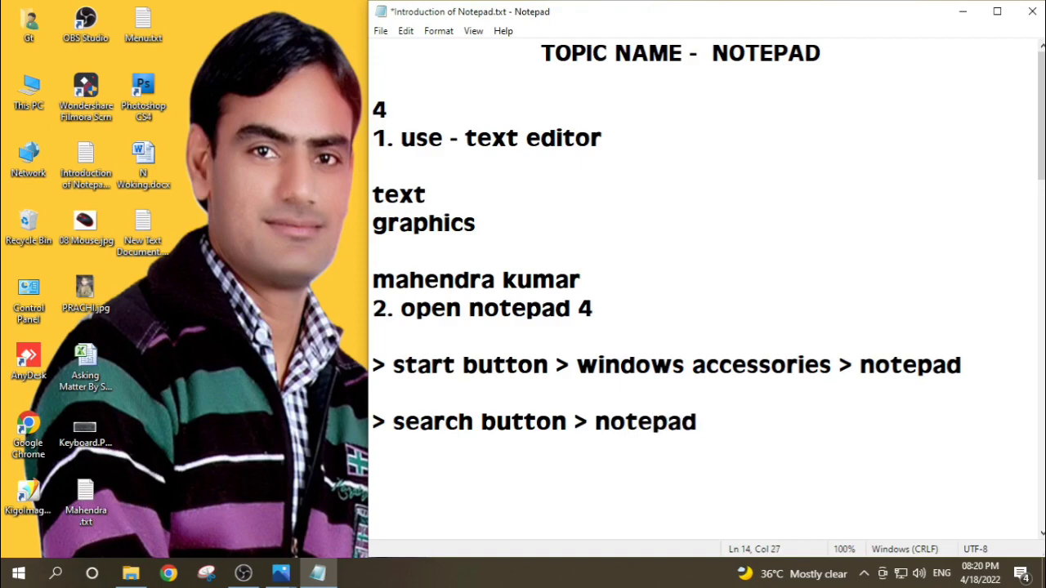
pyautogui.write(' > ok')
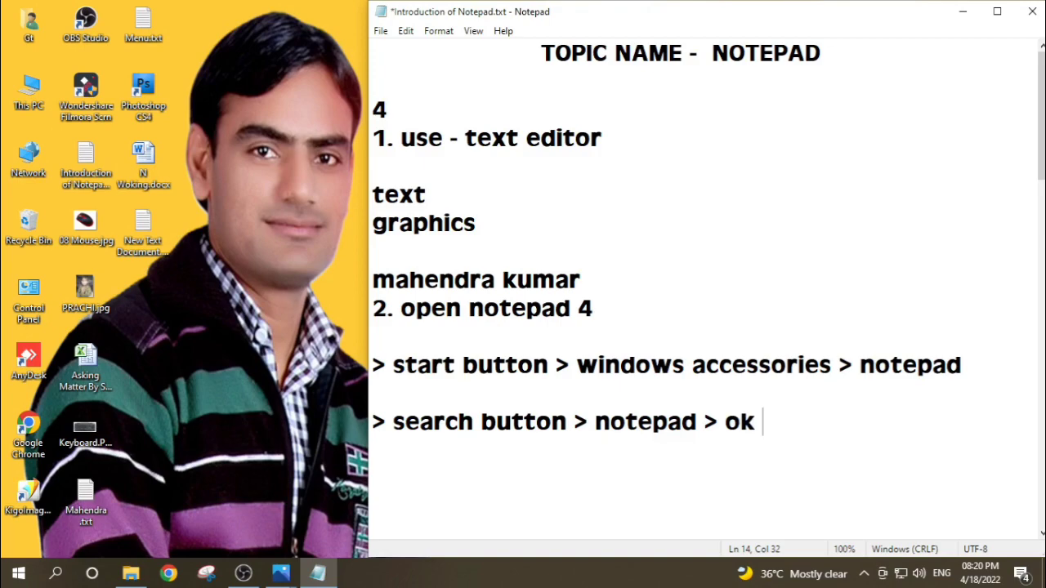
# Step: Leave a blank line below the search method and write "> desktop screen right click > new > text document > notepad"
pyautogui.press('Return')
pyautogui.press('Return')
pyautogui.write('> desktop scr')
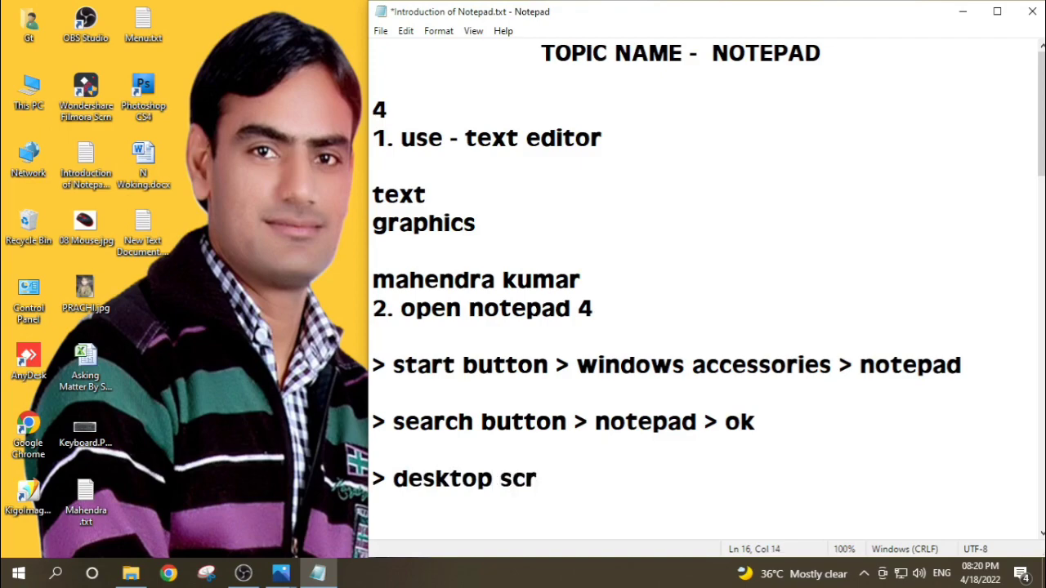
pyautogui.write('een ')
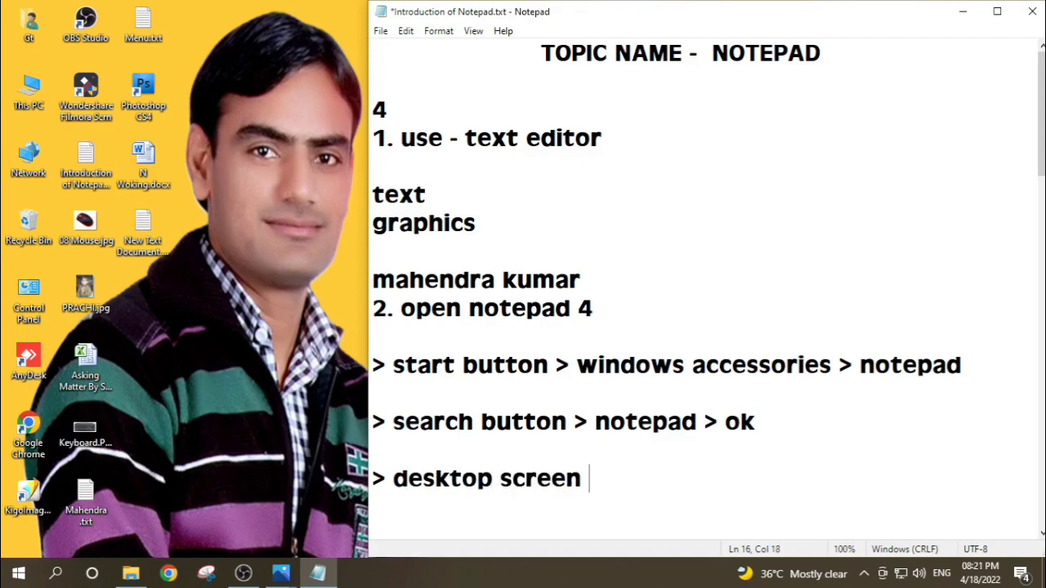
pyautogui.write('right cl')
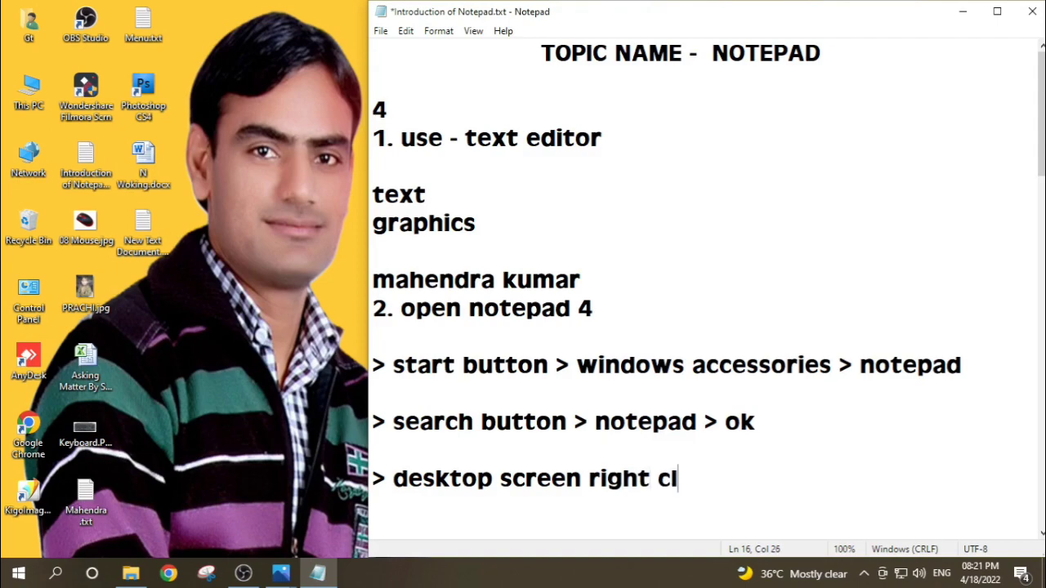
pyautogui.write('ick ')
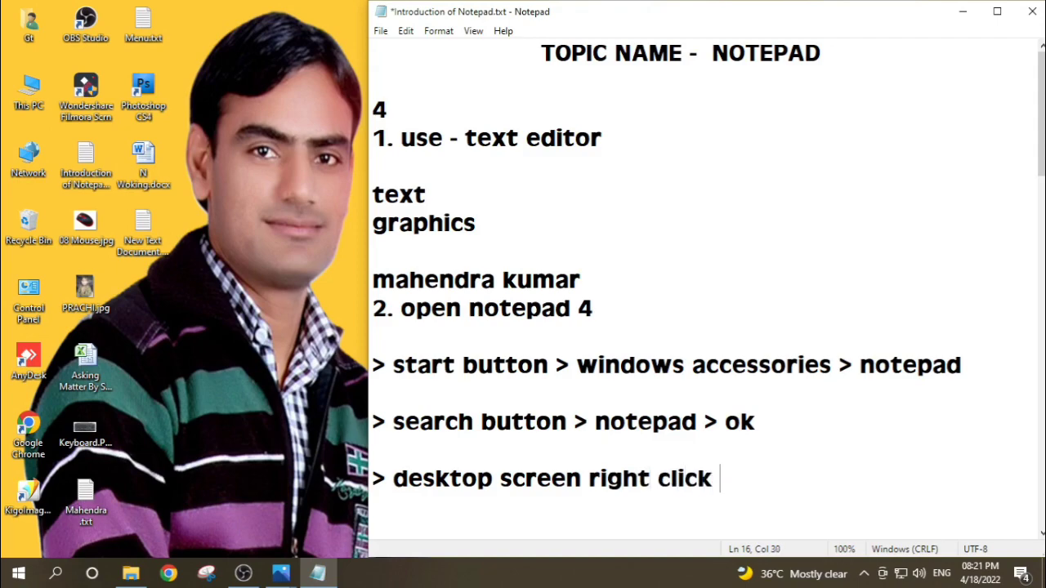
pyautogui.write('> new ')
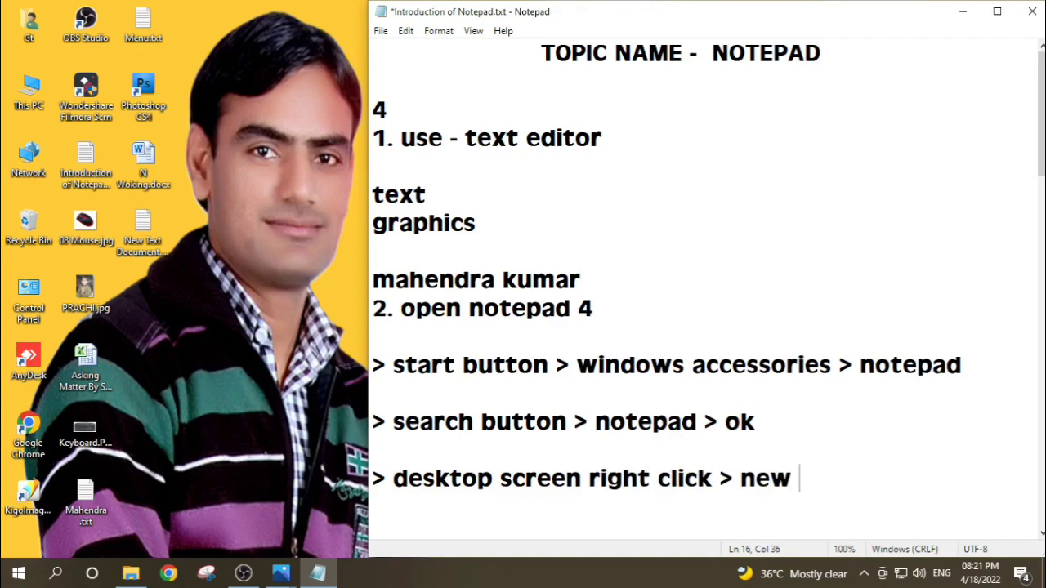
pyautogui.write('> text do')
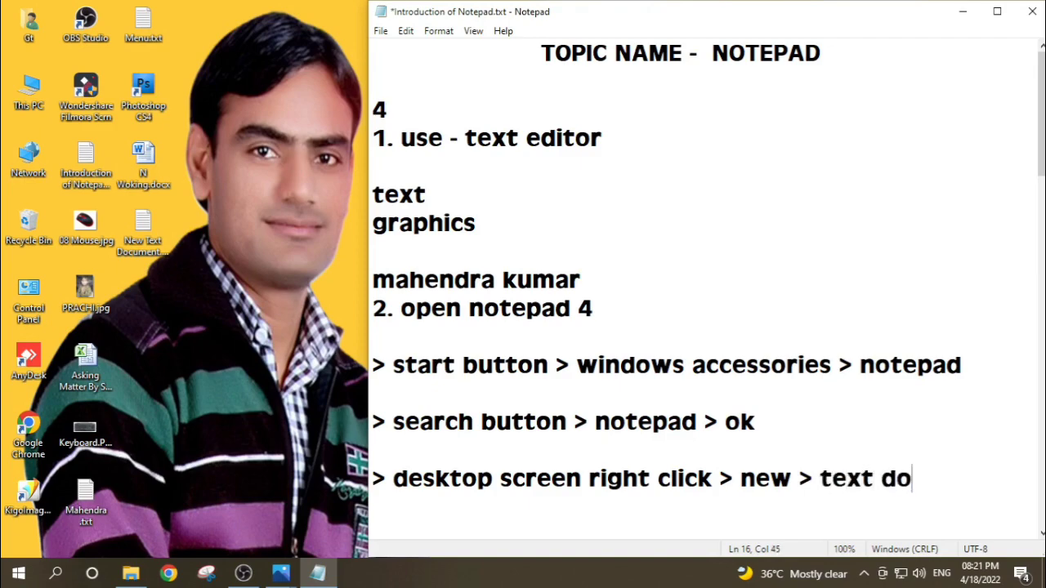
pyautogui.write('cument ')
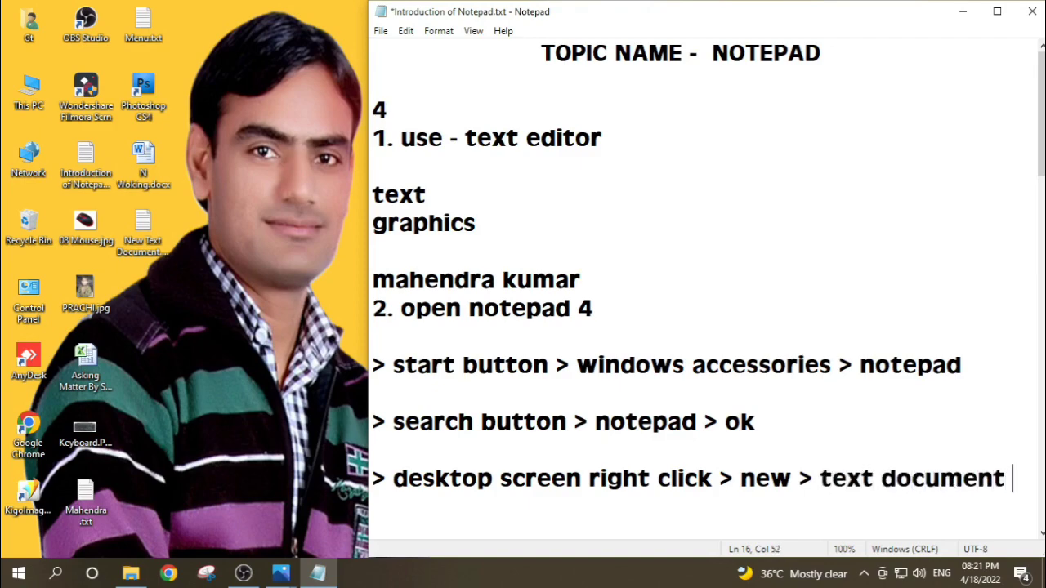
pyautogui.write('> ')
pyautogui.write('no')
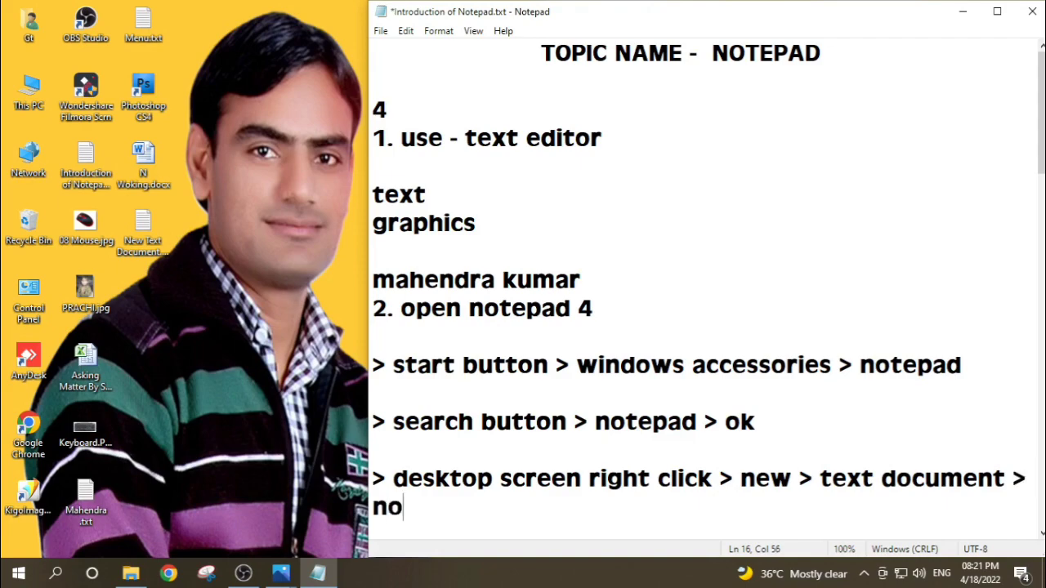
pyautogui.write('tepad')
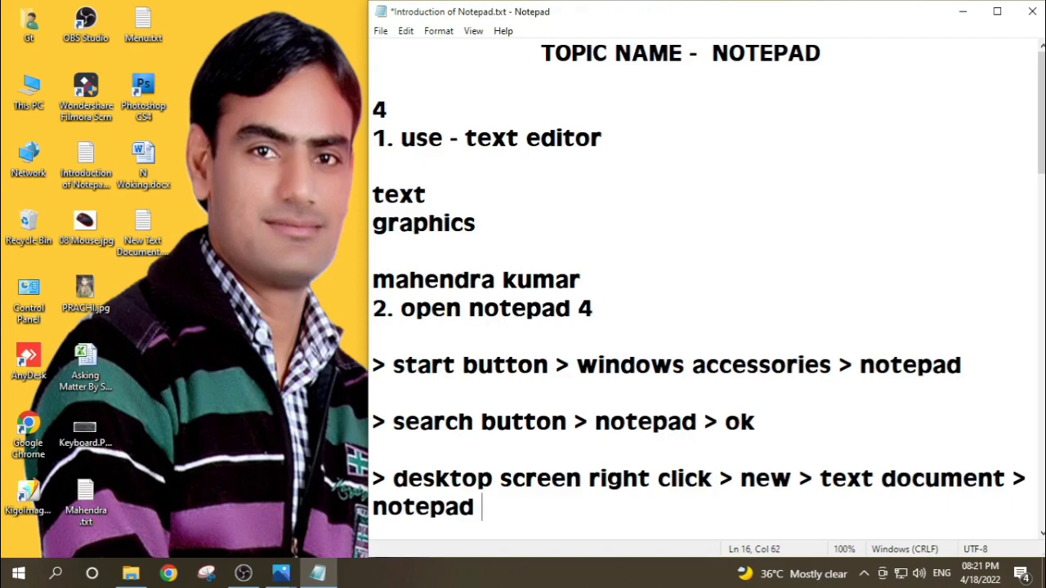
# Step: Leave a blank line below the desktop method and write "> Window key + R > run > notepad > ok"
pyautogui.press('Return')
pyautogui.press('Return')
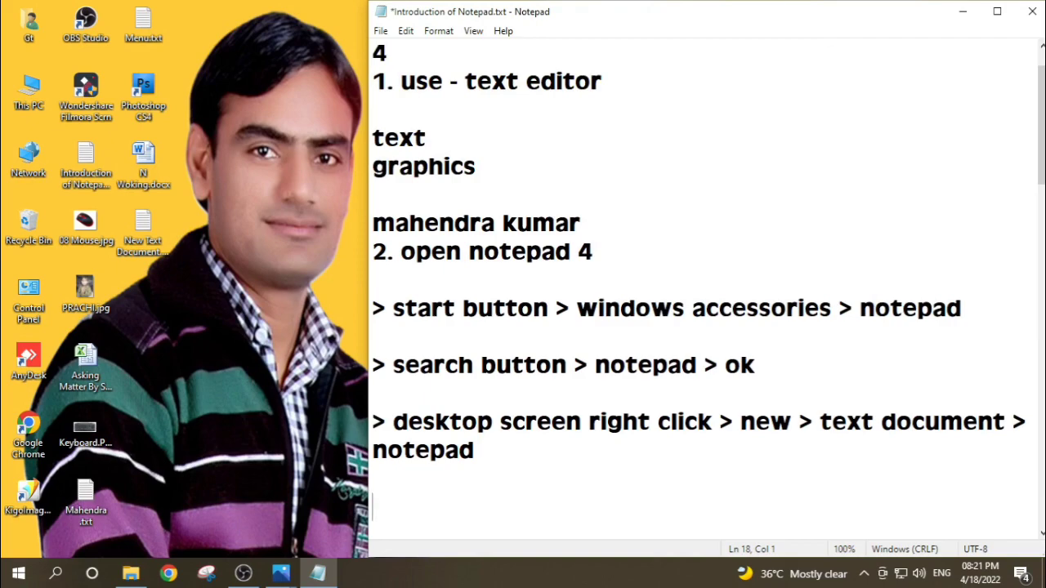
pyautogui.write('> Window key ')
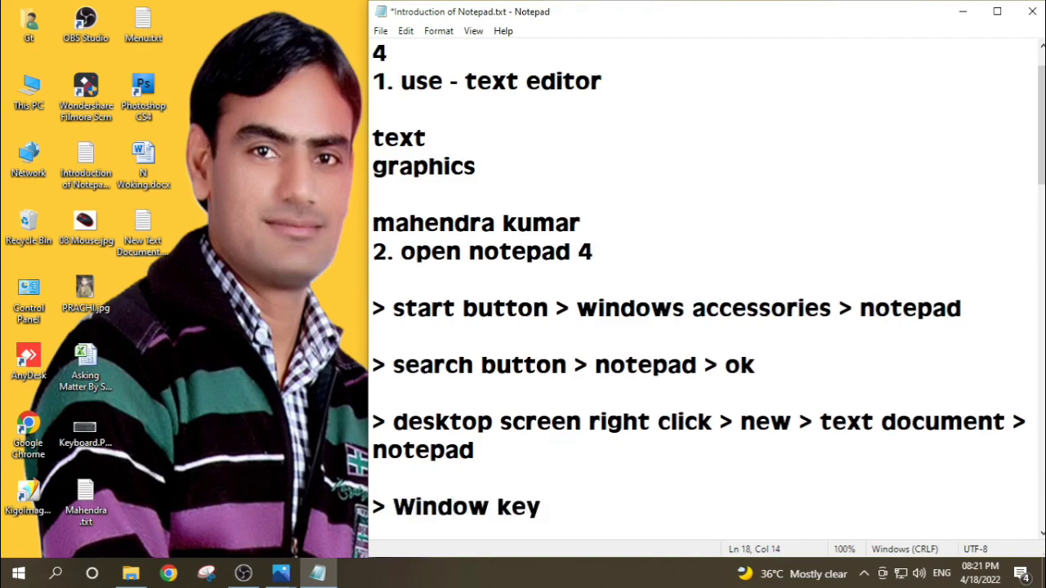
pyautogui.write('+ R > run > ')
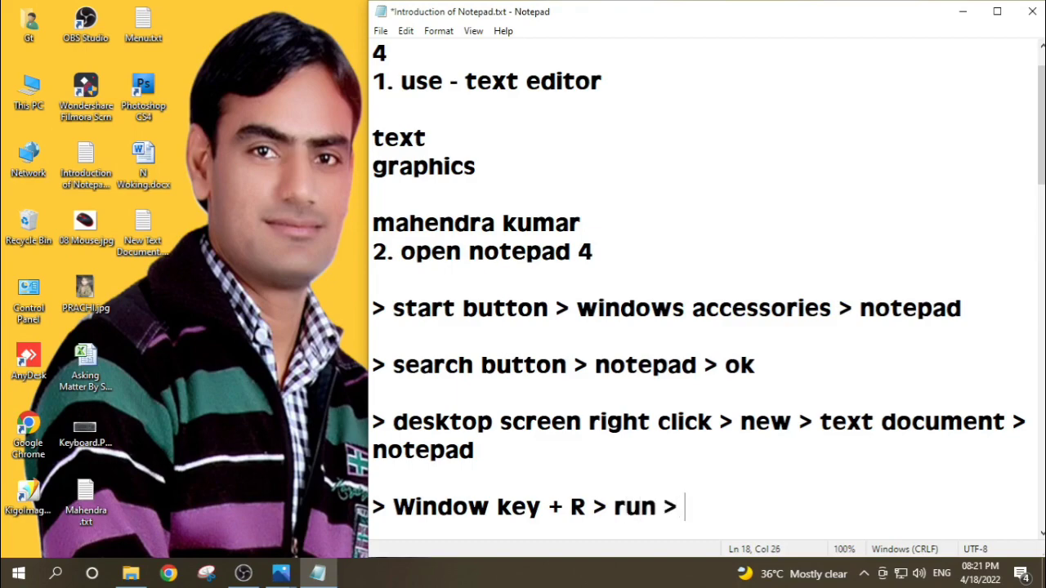
pyautogui.write('notepad ')
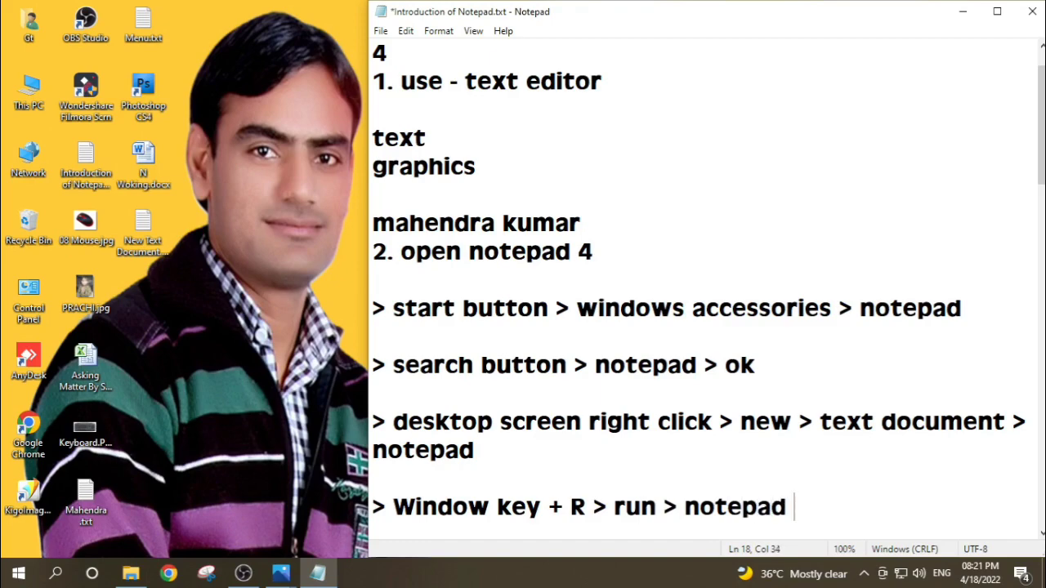
pyautogui.write('> ok')
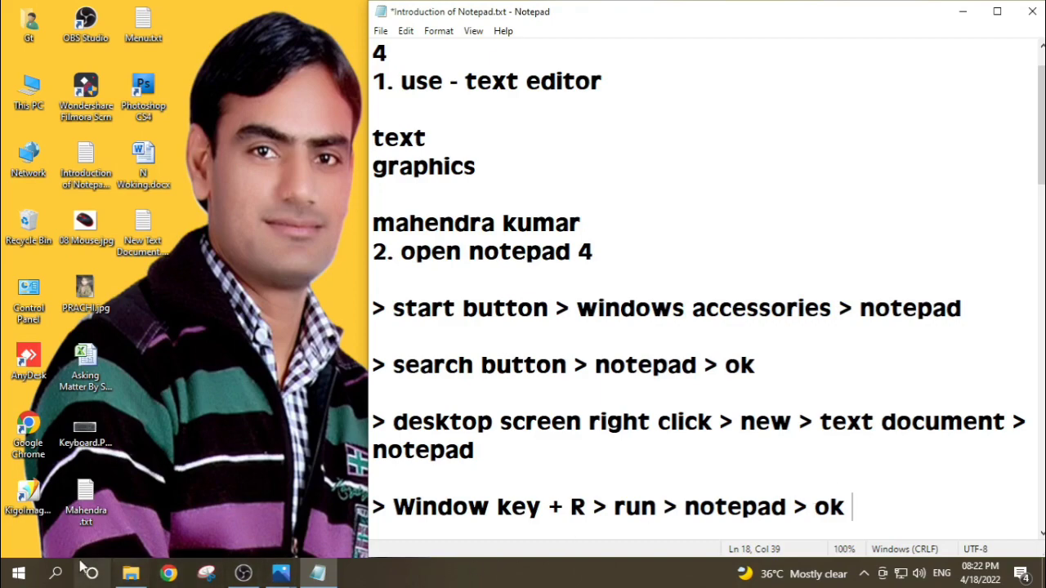
# Step: Demonstrate the first method by launching Notepad from the Windows Accessories folder of the Start app list, and close the blank window
pyautogui.click(19, 575)
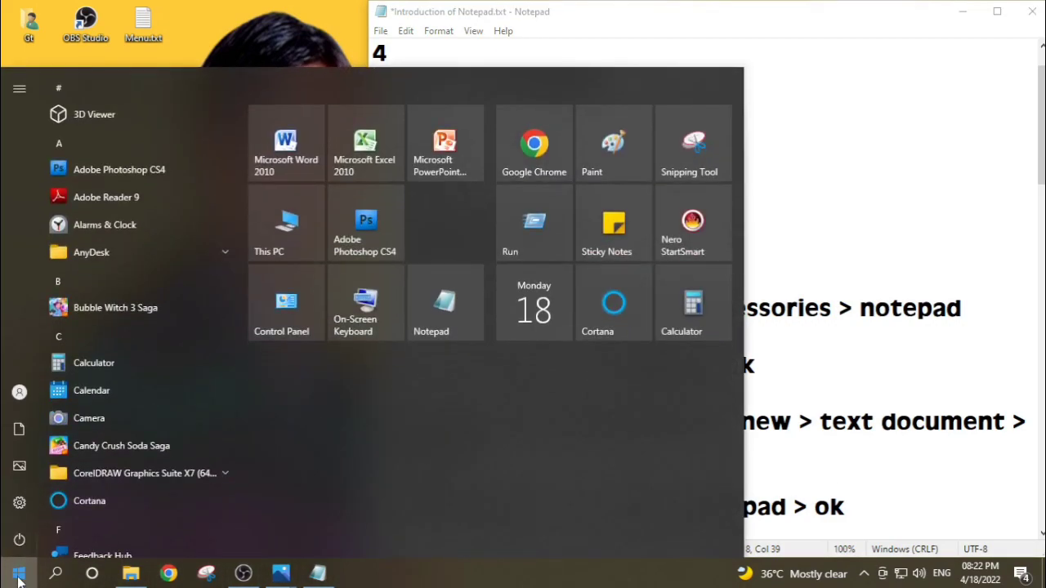
pyautogui.scroll(-15, 127, 258)
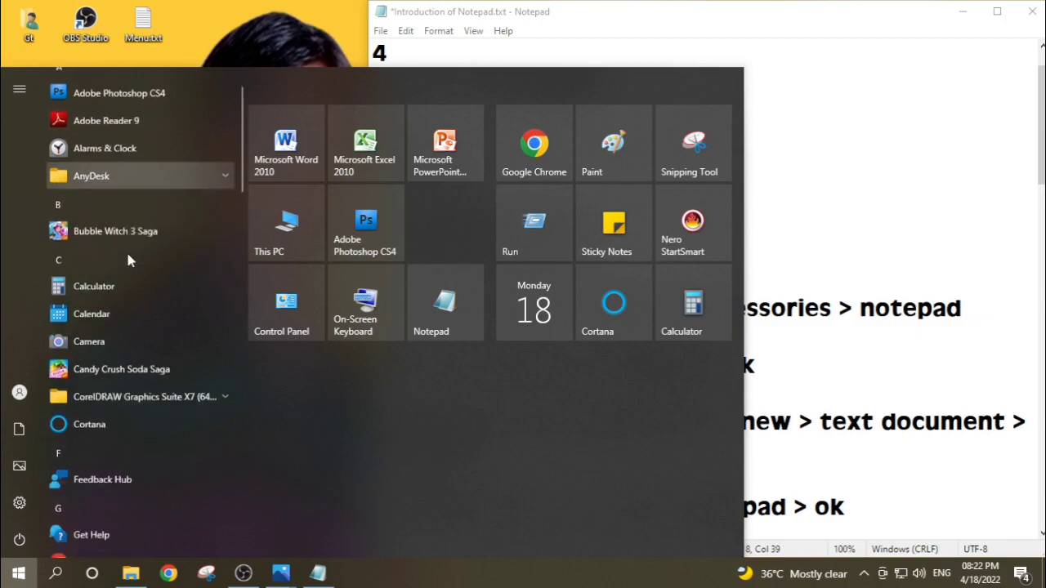
pyautogui.scroll(-10, 125, 267)
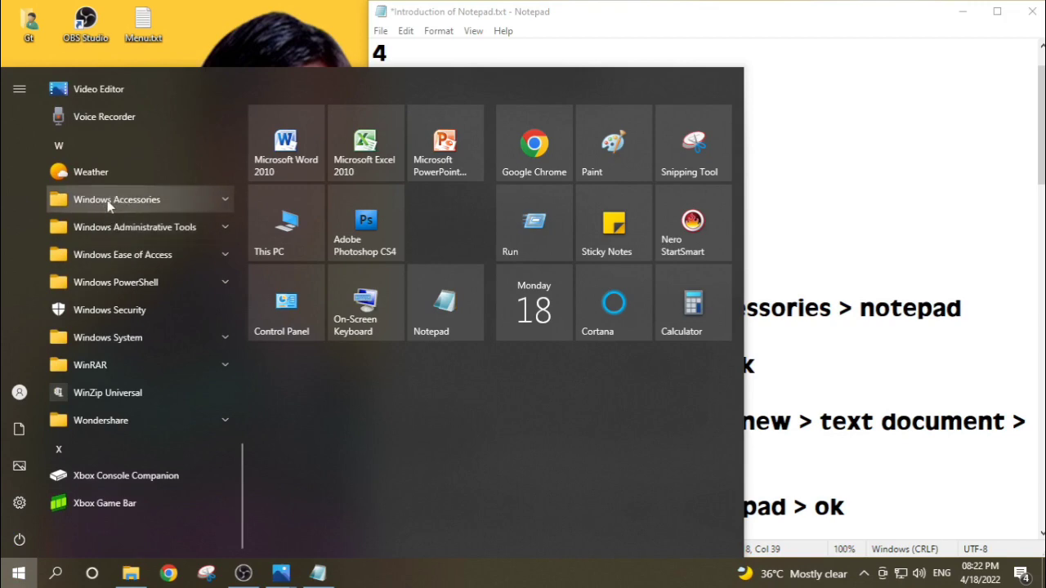
pyautogui.click(106, 203)
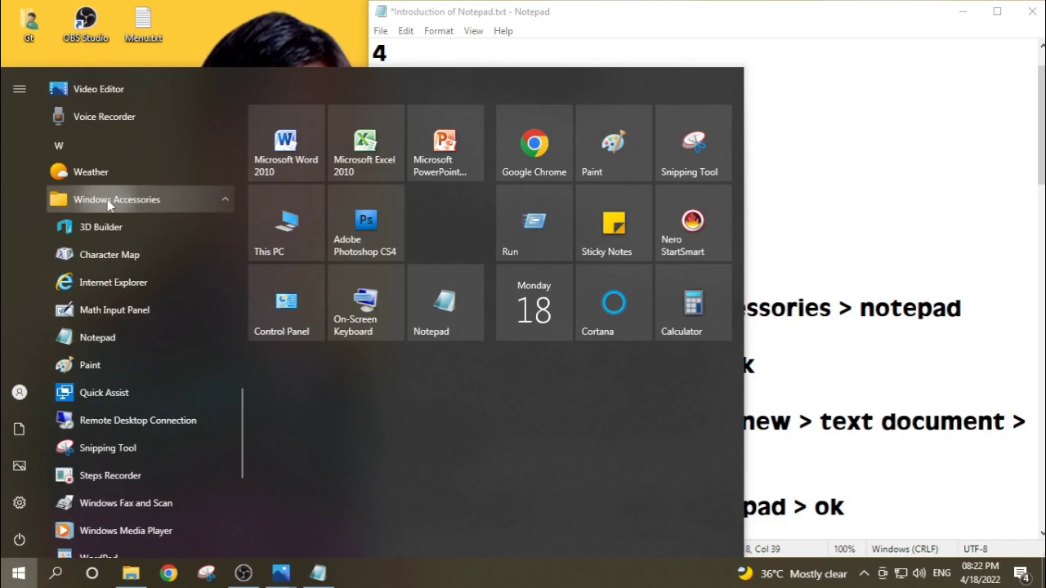
pyautogui.click(97, 337)
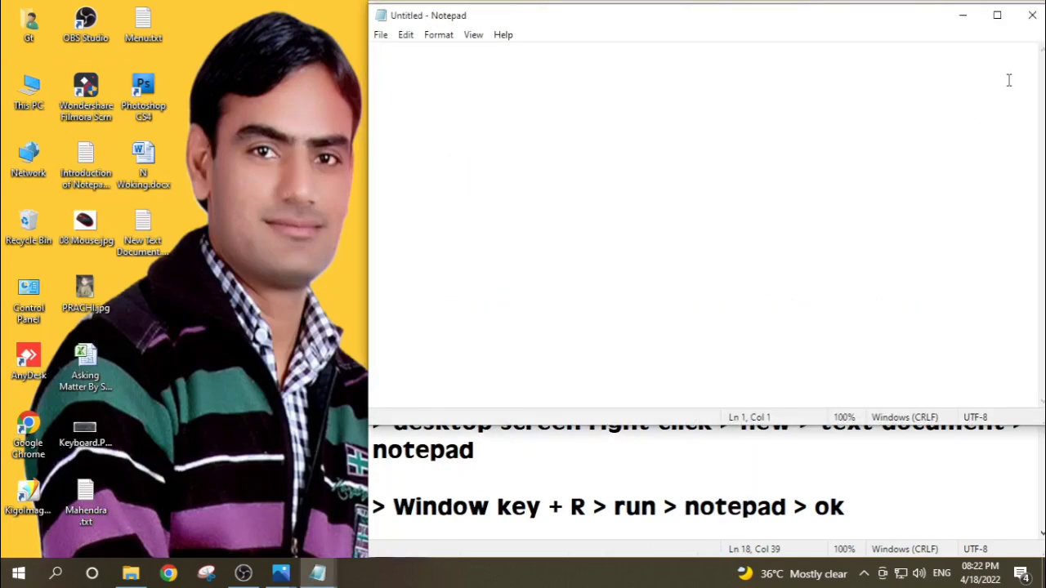
pyautogui.click(1033, 17)
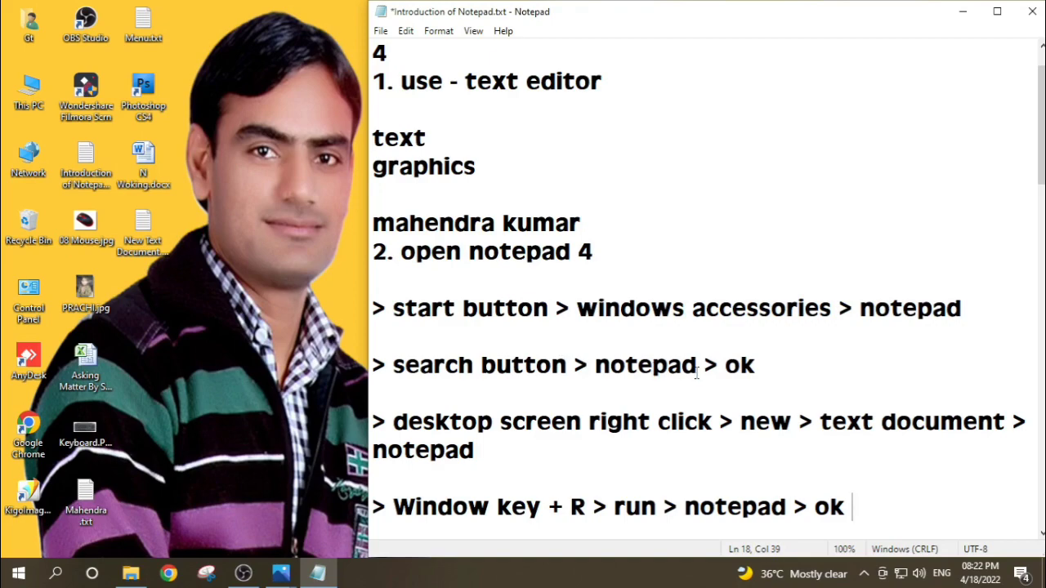
# Step: Demonstrate the second method by launching Notepad through a Windows search for "notepad", and close the blank window
pyautogui.click(57, 577)
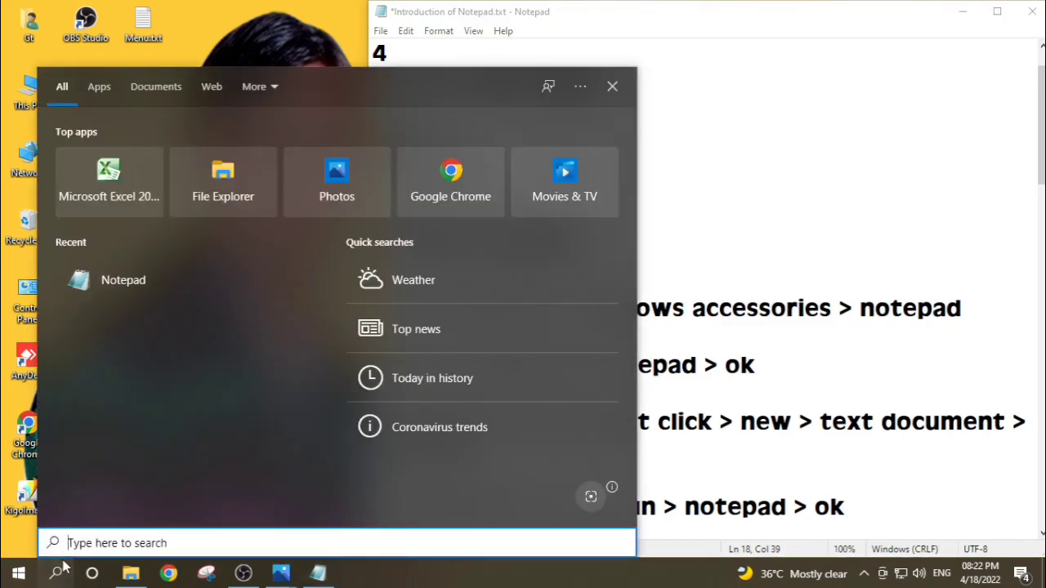
pyautogui.write('not')
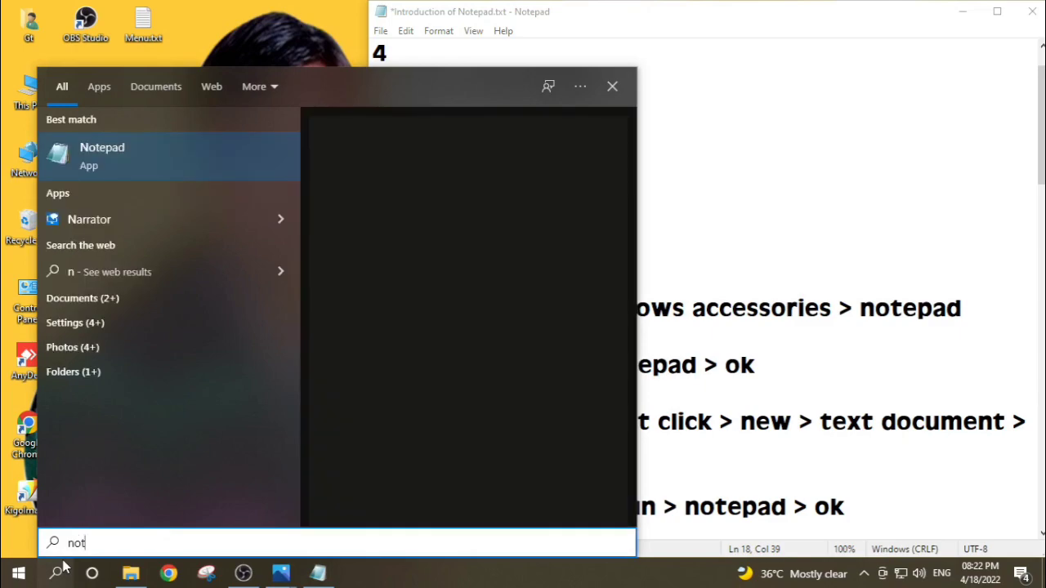
pyautogui.write('epad')
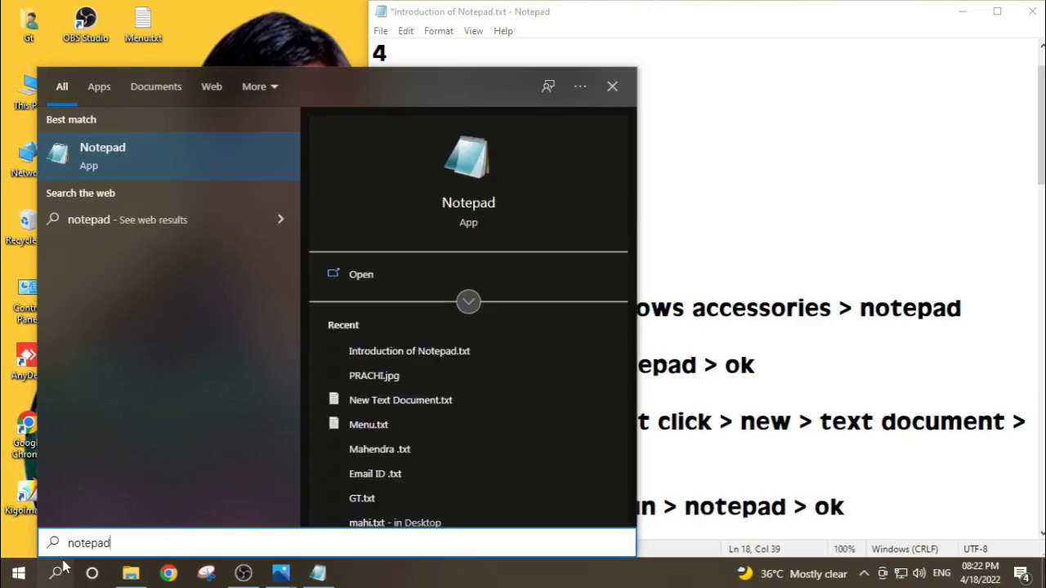
pyautogui.press('Return')
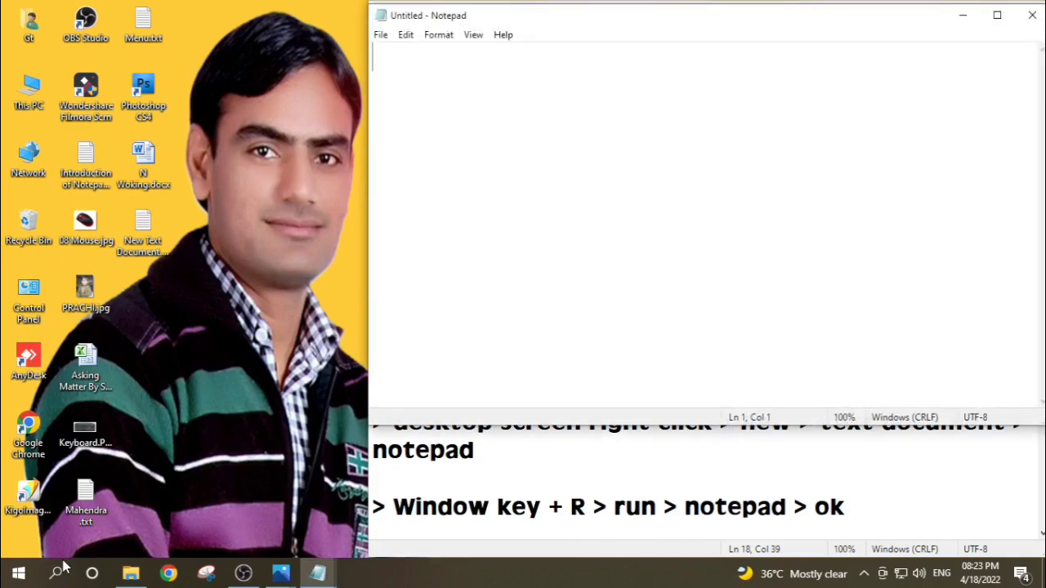
pyautogui.click(1032, 15)
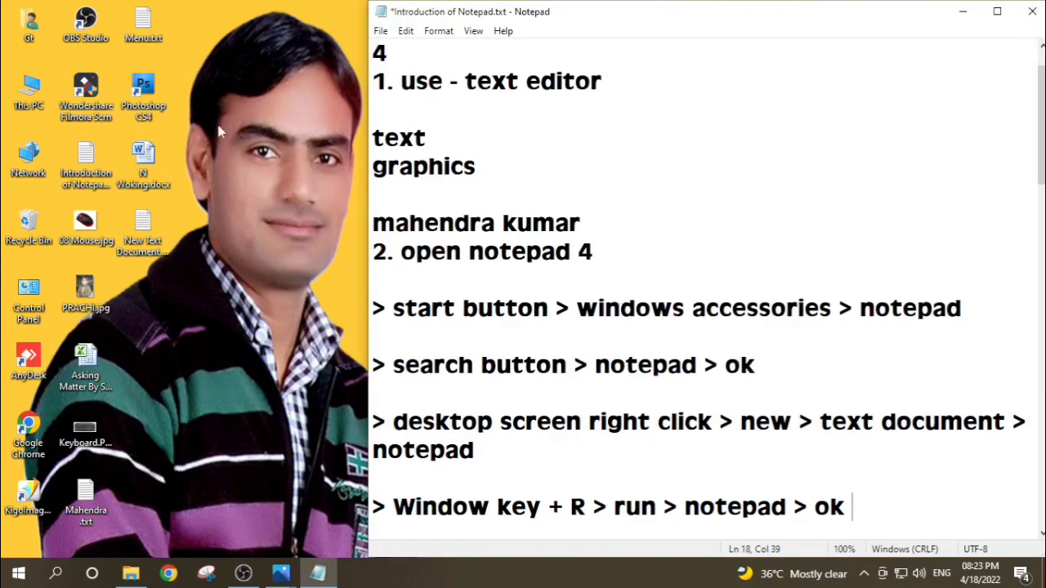
# Step: Create a new text document on the desktop, keep its default name, and open it in Notepad
pyautogui.rightClick(221, 74)
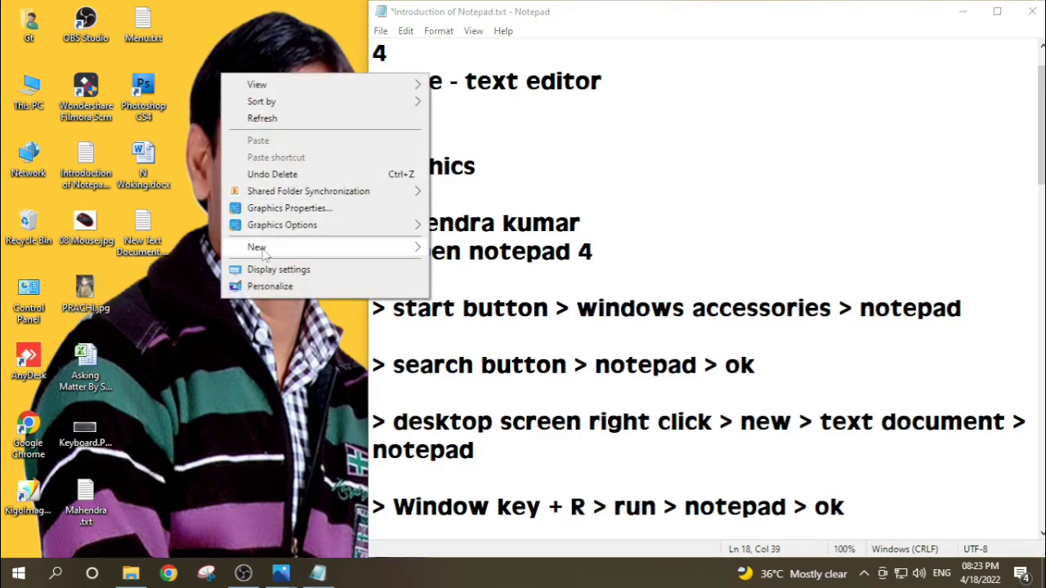
pyautogui.moveTo(264, 255)
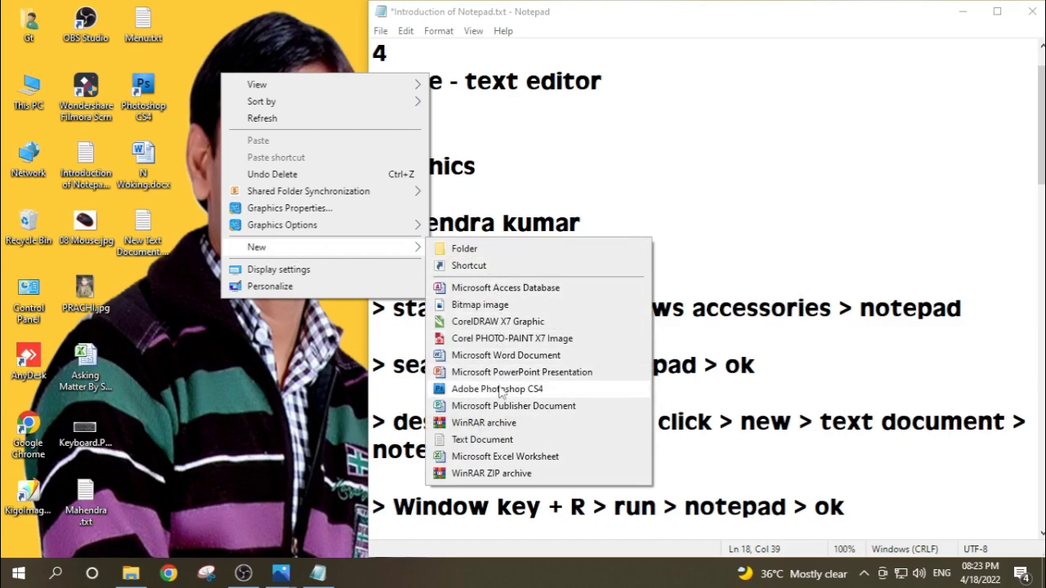
pyautogui.click(482, 442)
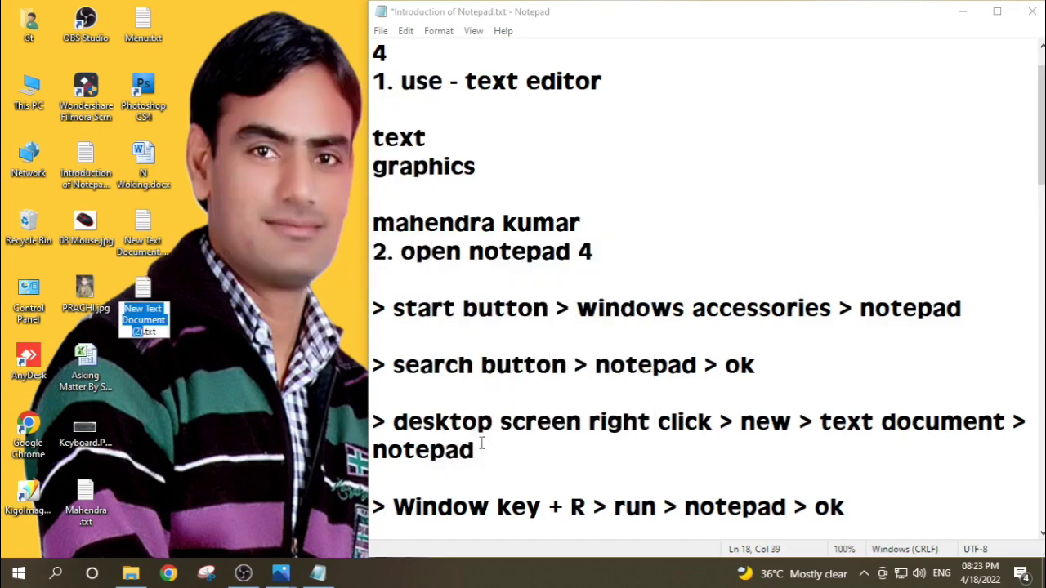
pyautogui.click(255, 365)
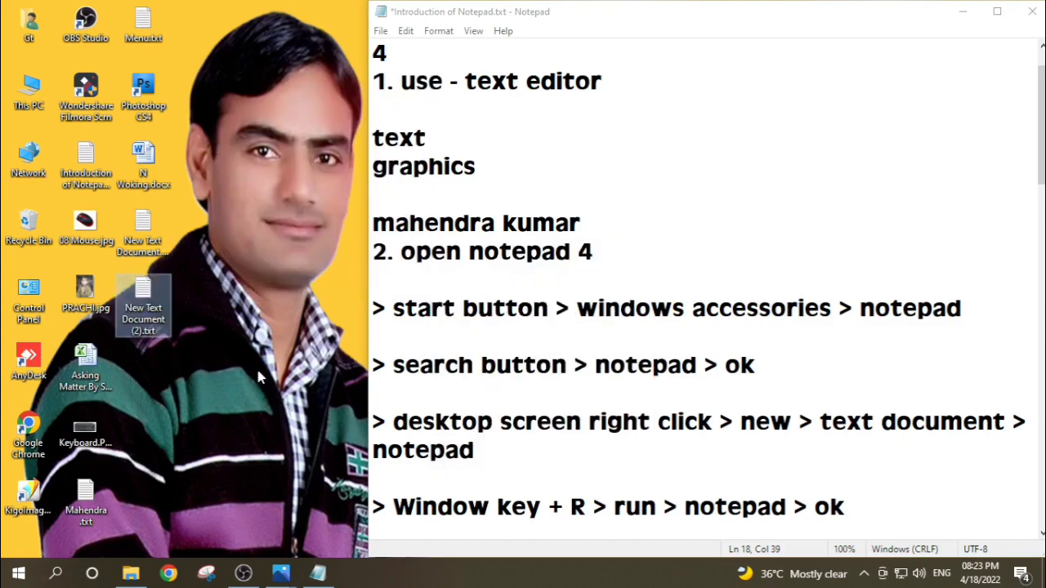
pyautogui.doubleClick(144, 299)
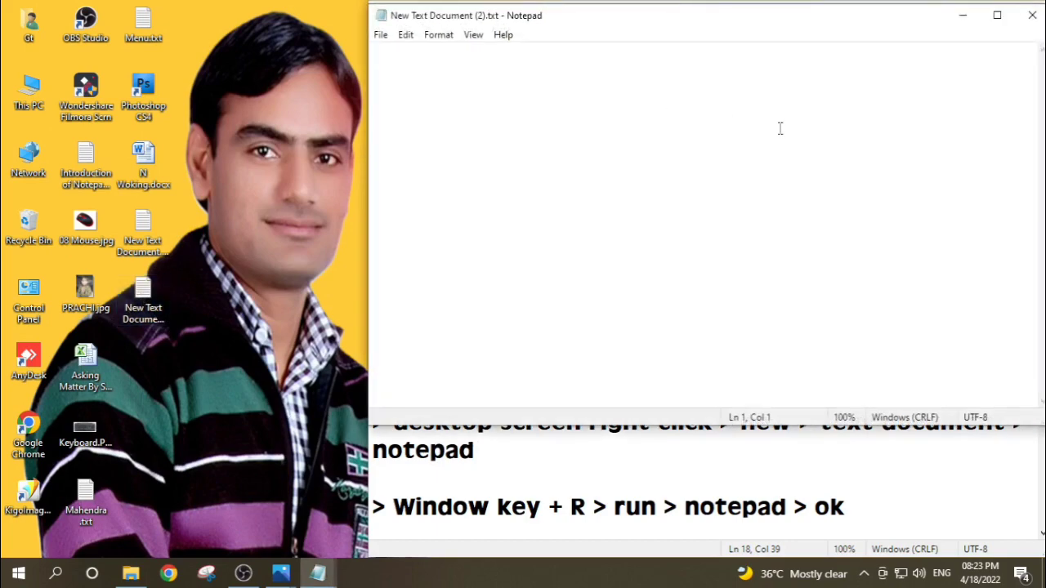
# Step: Close the new text document and switch to Photos to view the Keyboard.PNG picture, minimising it when finished
pyautogui.click(1032, 15)
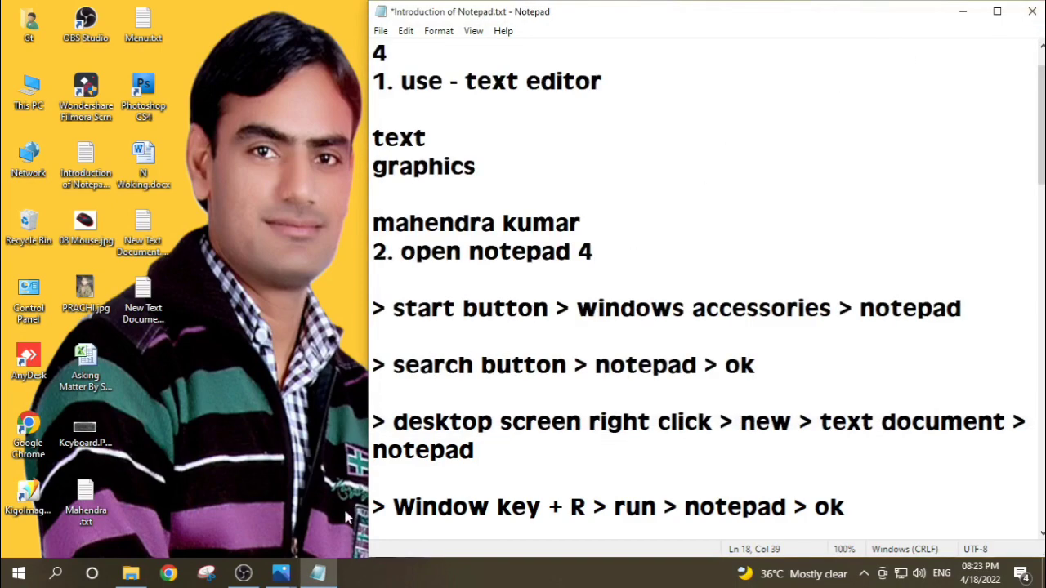
pyautogui.click(287, 578)
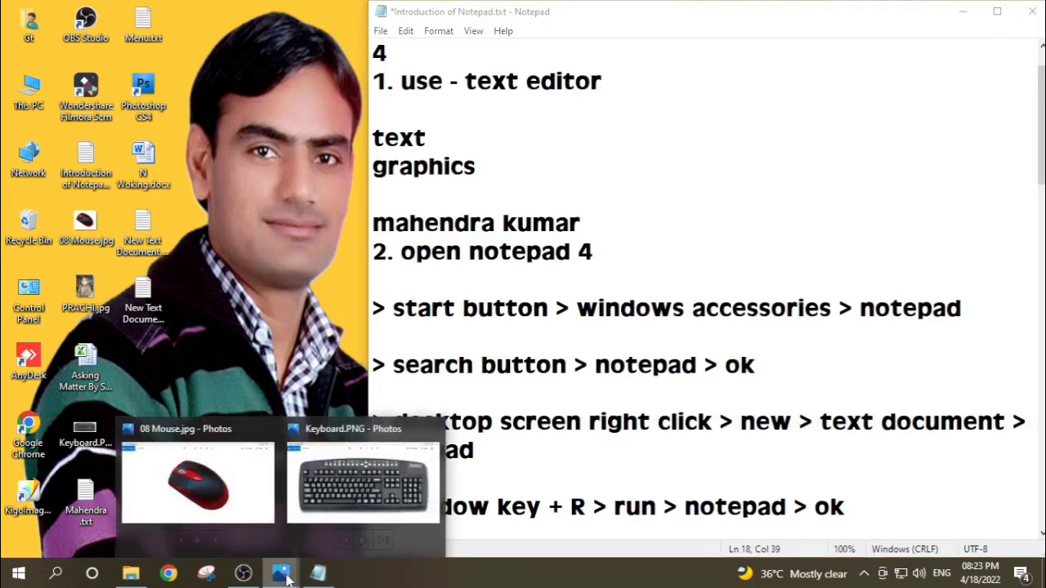
pyautogui.click(317, 487)
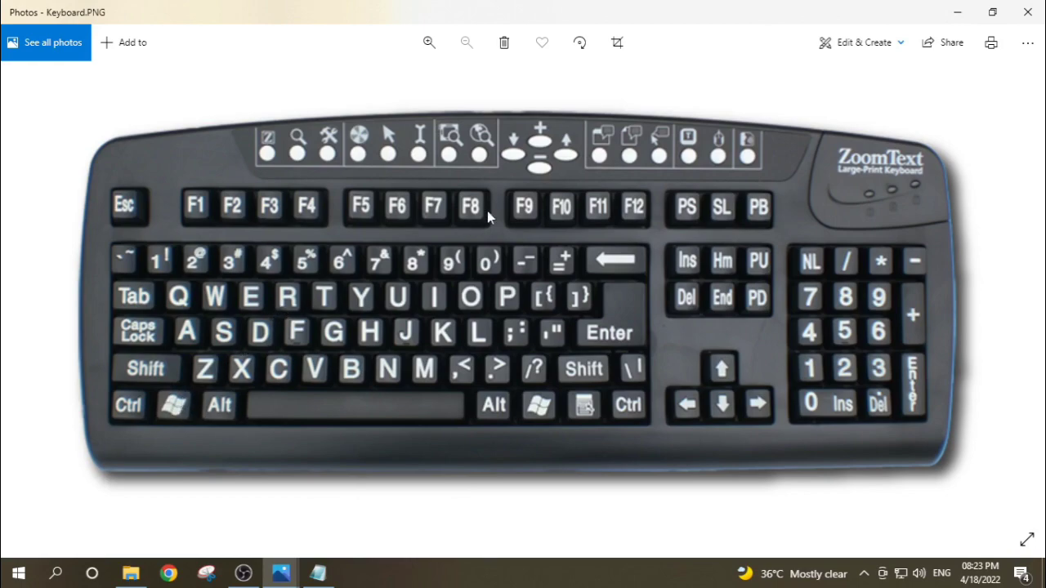
pyautogui.click(955, 13)
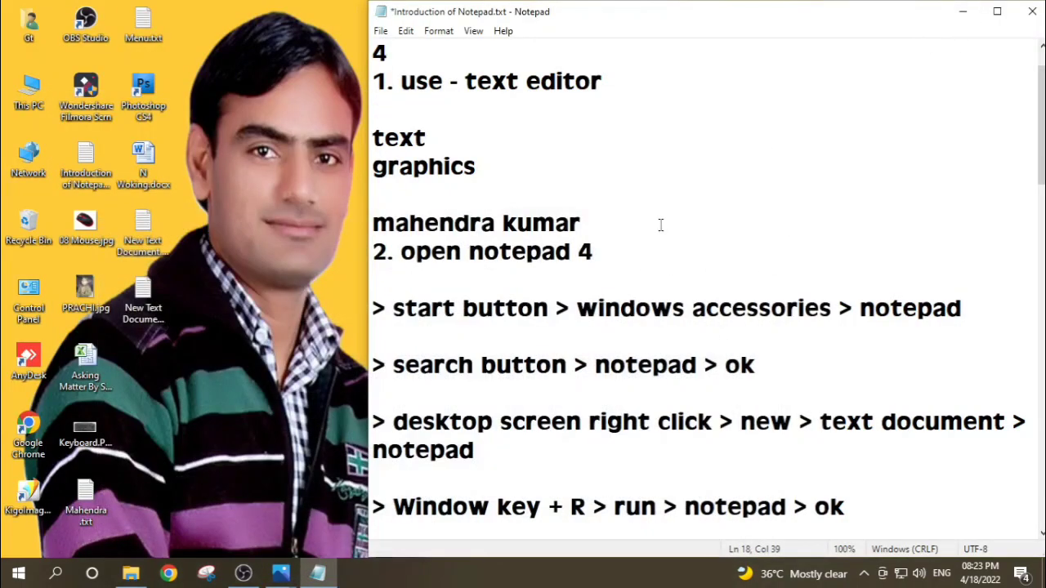
# Step: Demonstrate the fourth method by launching Notepad through the Run dialog with the entry NOTEPAD, and close the blank window
pyautogui.press('super+r')
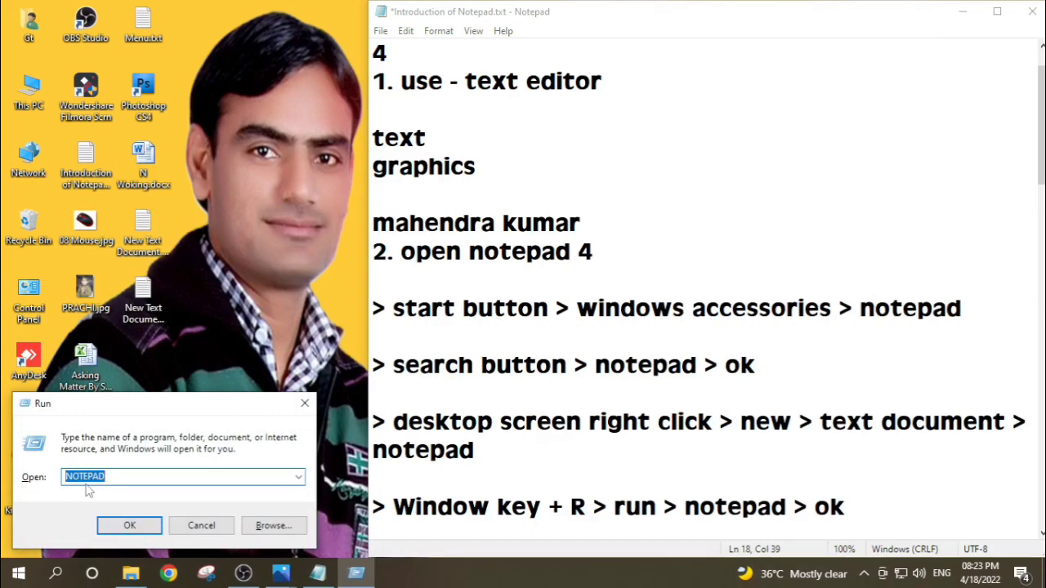
pyautogui.click(128, 527)
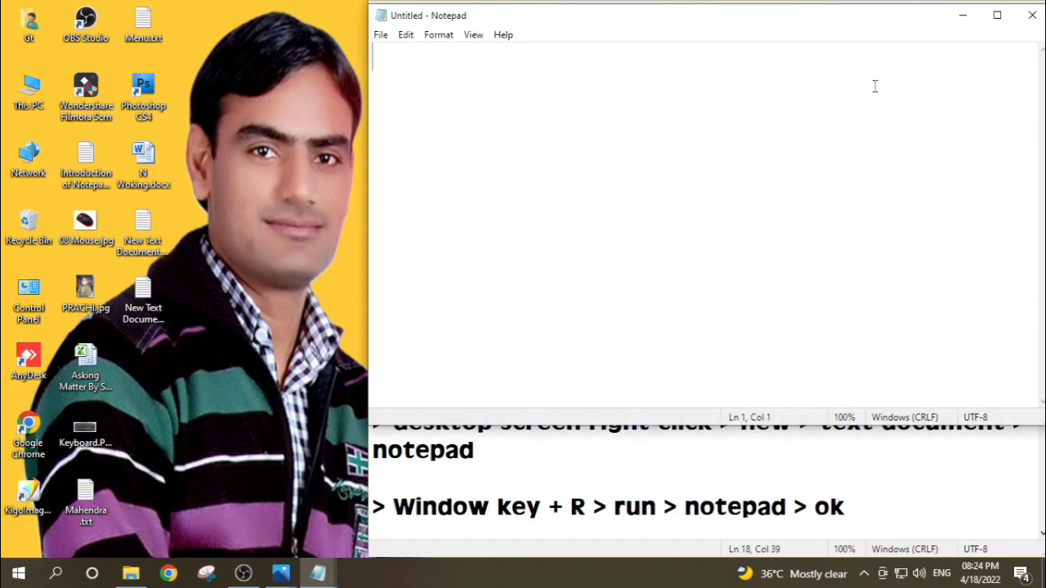
pyautogui.click(1030, 16)
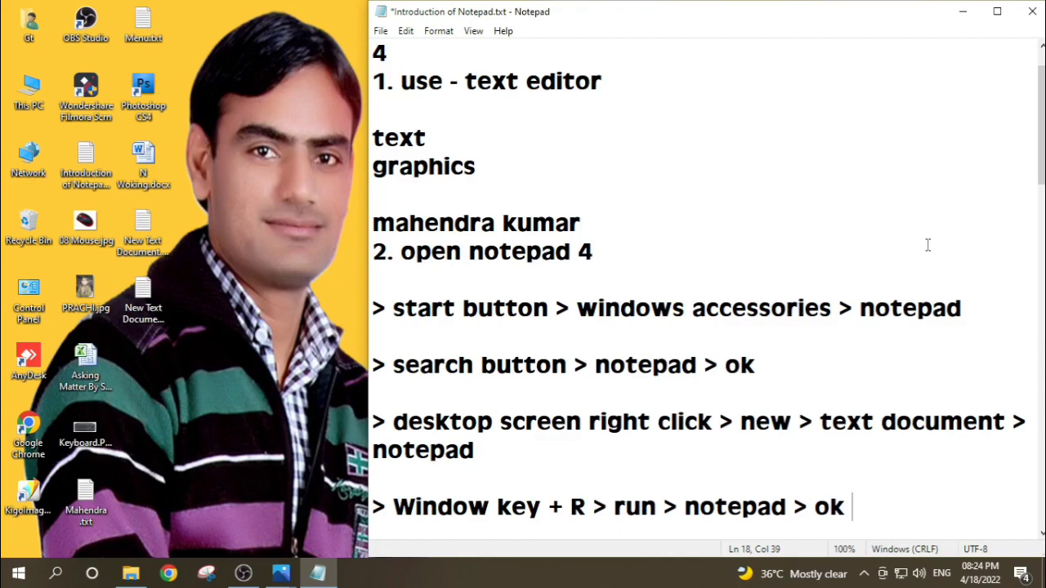
# Step: Leave a blank line below the Run method and write "3. notepad / text document"
pyautogui.press('Return')
pyautogui.press('Return')
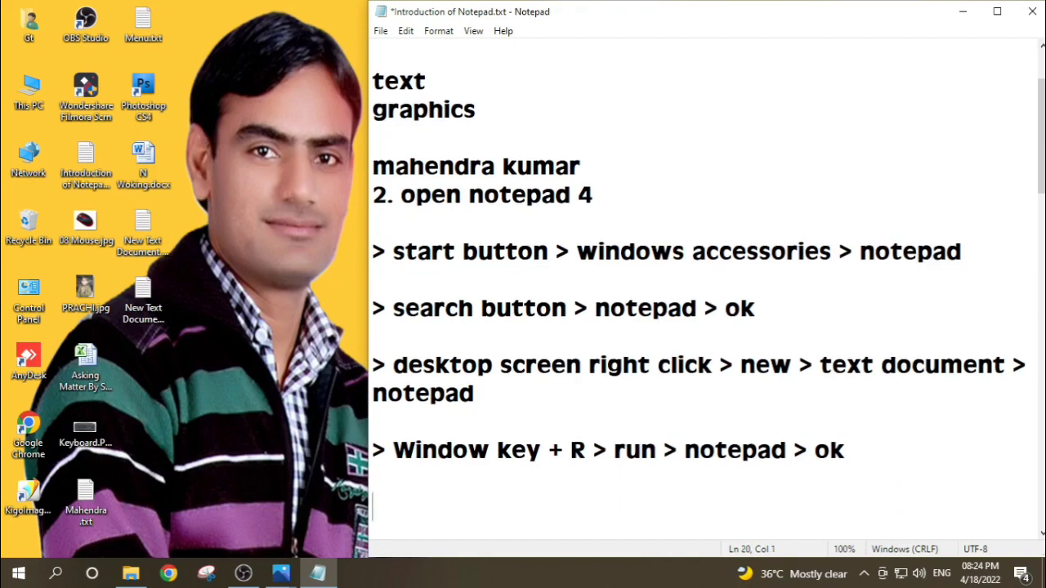
pyautogui.write('3. no')
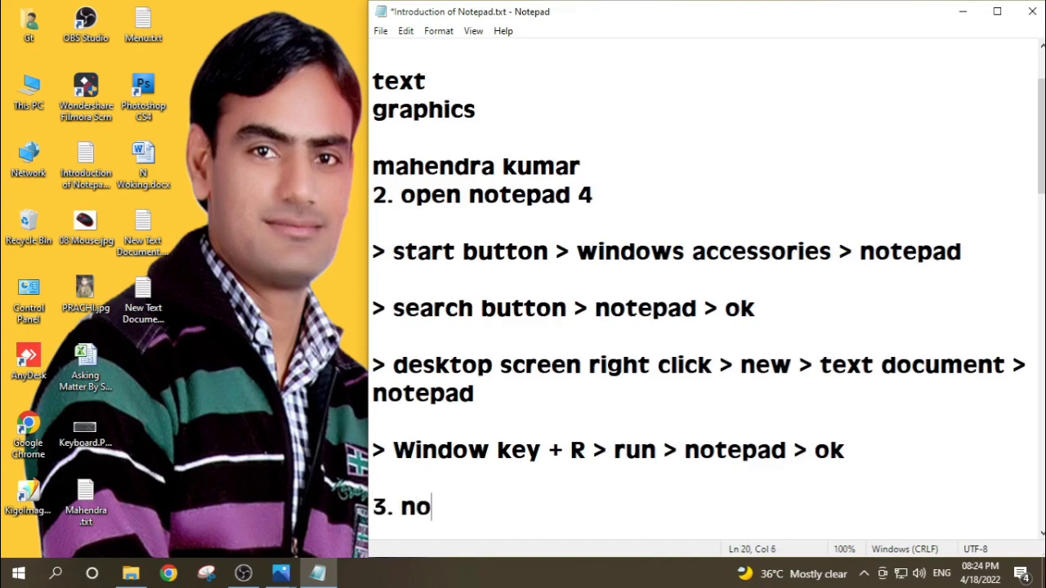
pyautogui.write('tepad /')
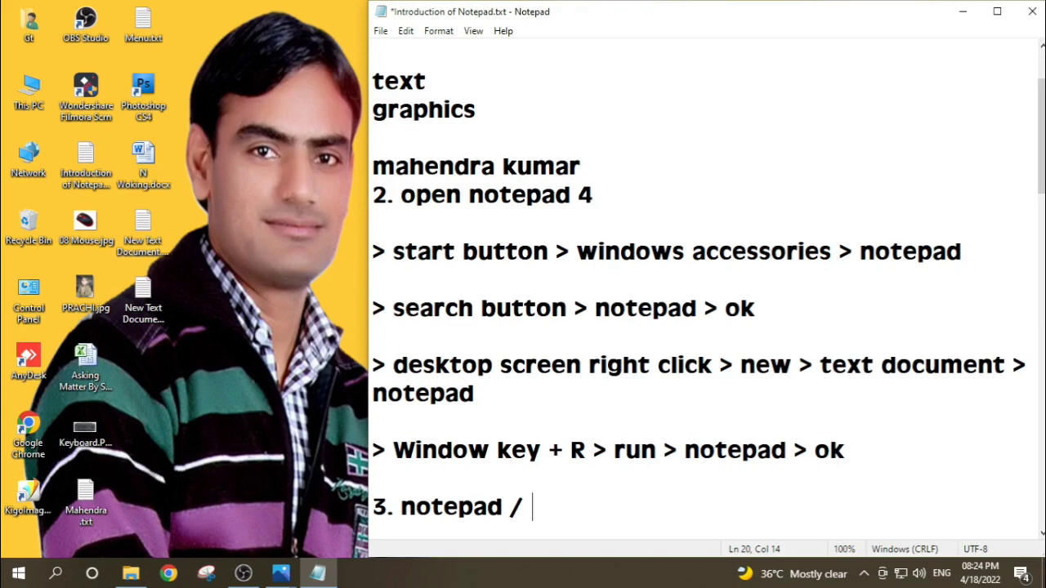
pyautogui.write('text document')
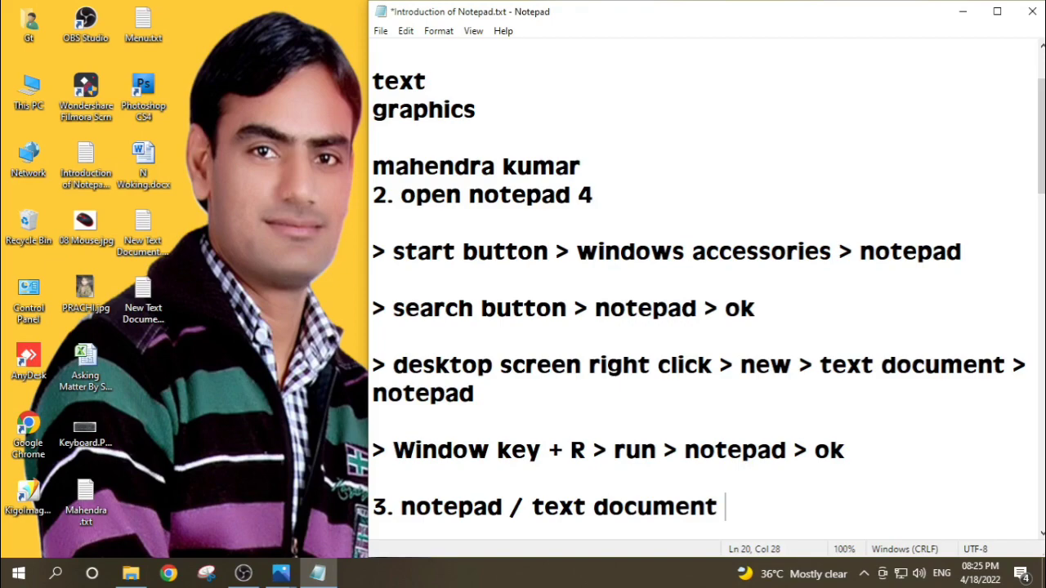
# Step: Leave a blank line below point 3 and write "4. Extension - .txt"
pyautogui.press('Return')
pyautogui.press('Return')
pyautogui.write('4. ')
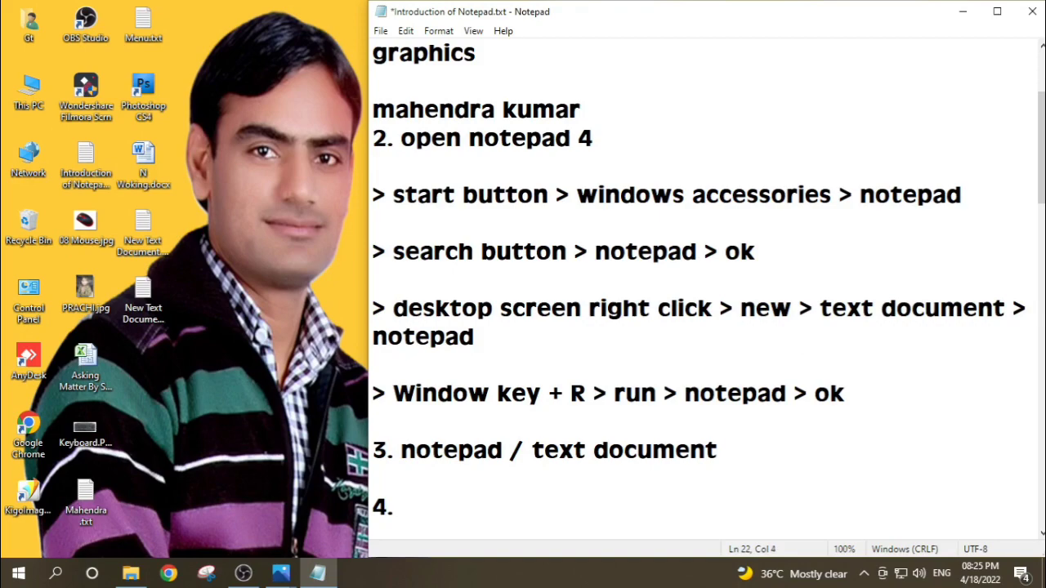
pyautogui.write('Extension')
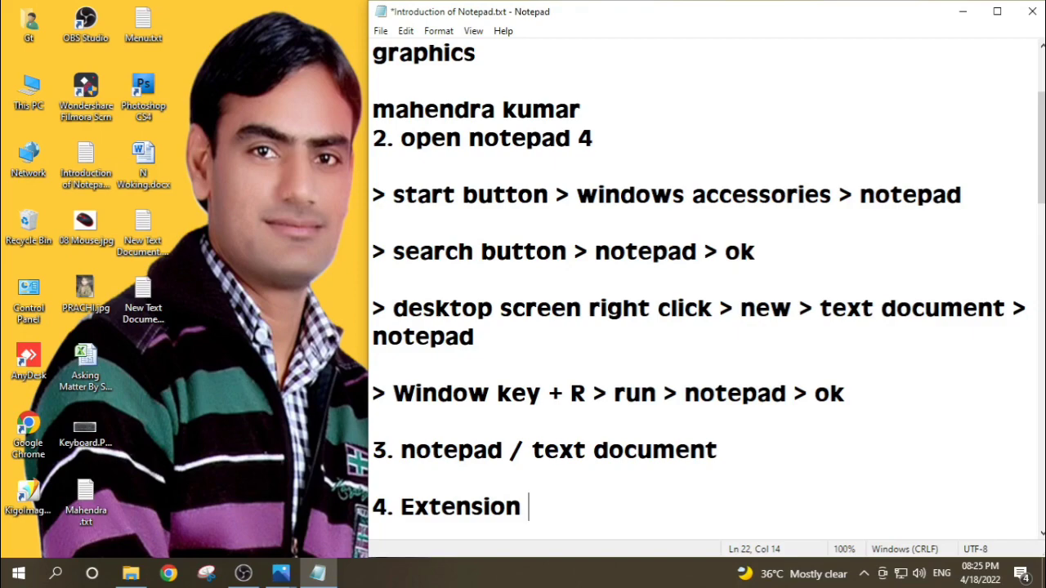
pyautogui.write('-')
pyautogui.write('.x')
pyautogui.press('BackSpace')
pyautogui.write('txt')
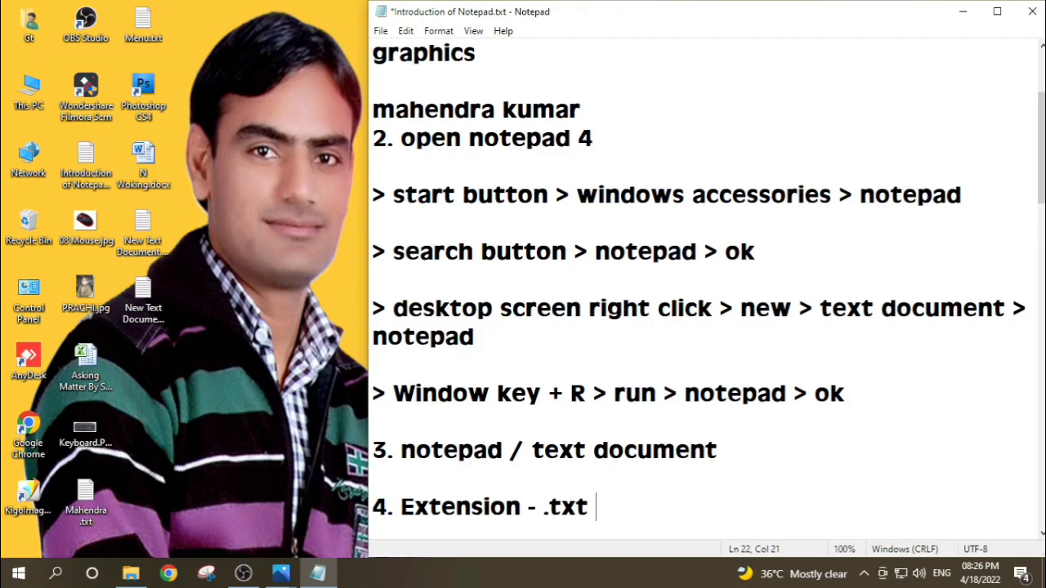
# Step: Leave two blank lines below point 4 and write two example file names from the person's first name, ending in .bmp and .docx
pyautogui.press('Return')
pyautogui.press('Return')
pyautogui.press('Return')
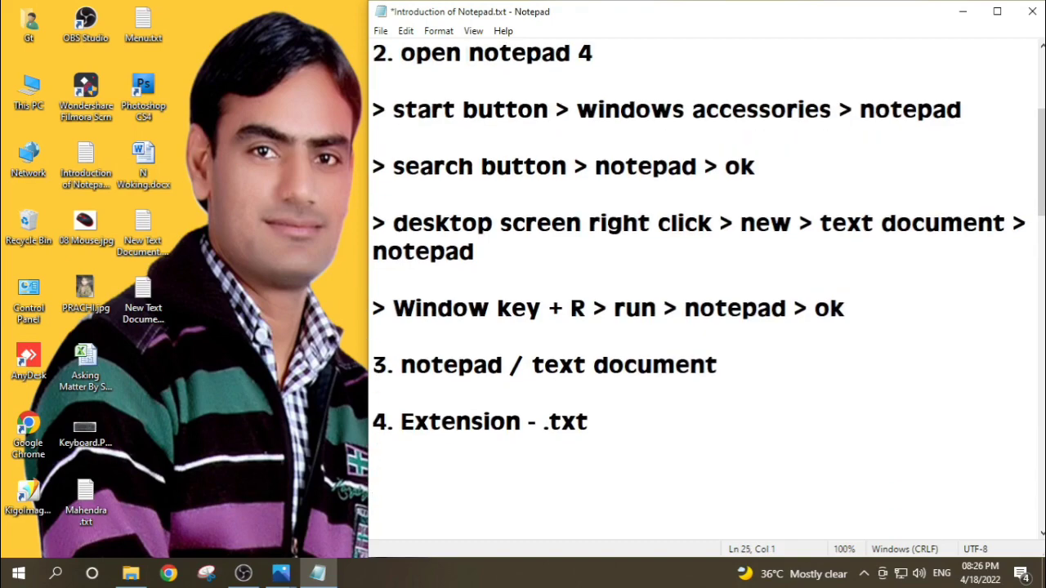
pyautogui.write('mahendra.bmp')
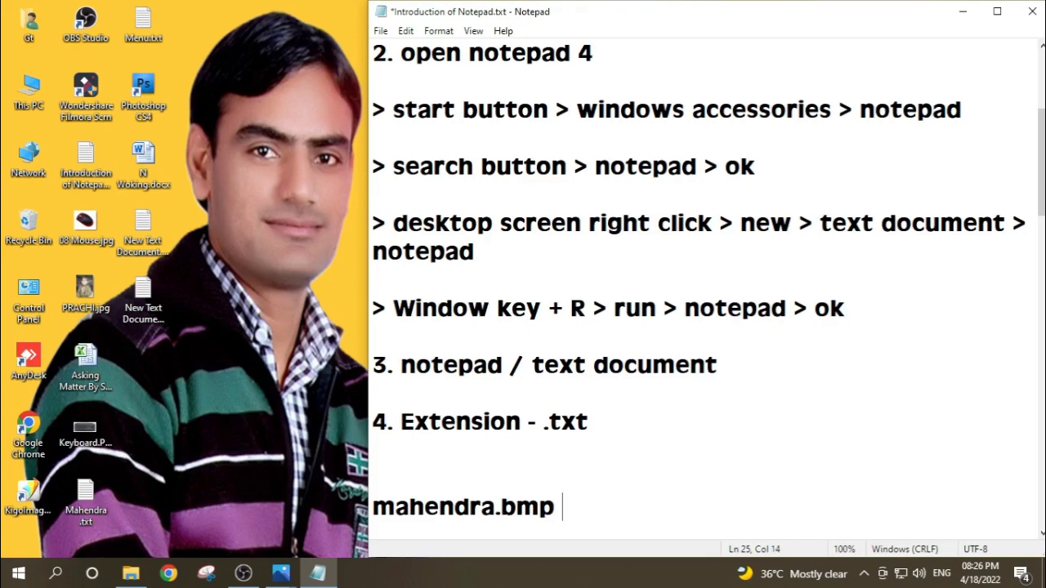
pyautogui.press('Return')
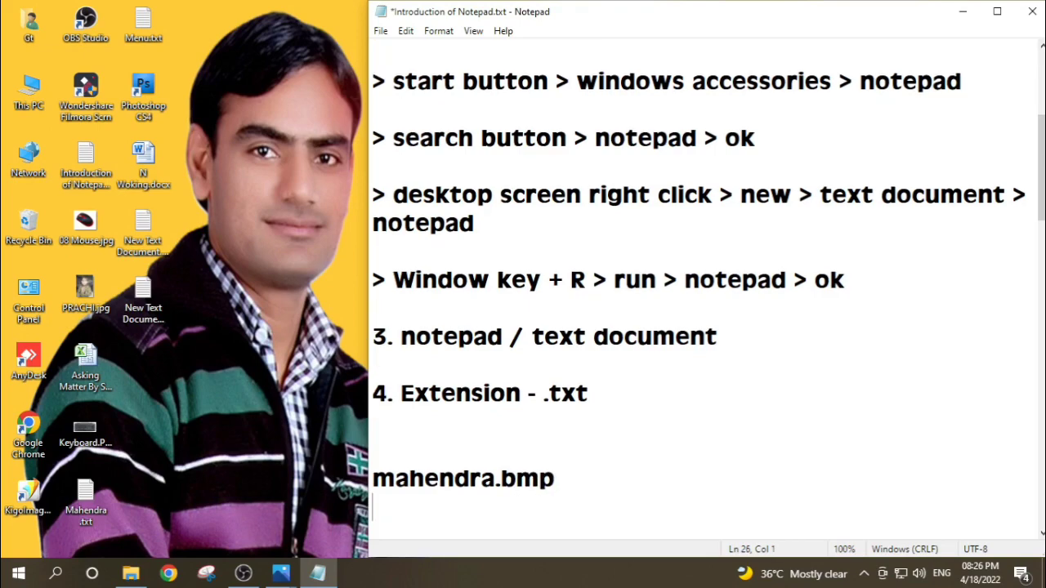
pyautogui.write('mahendr')
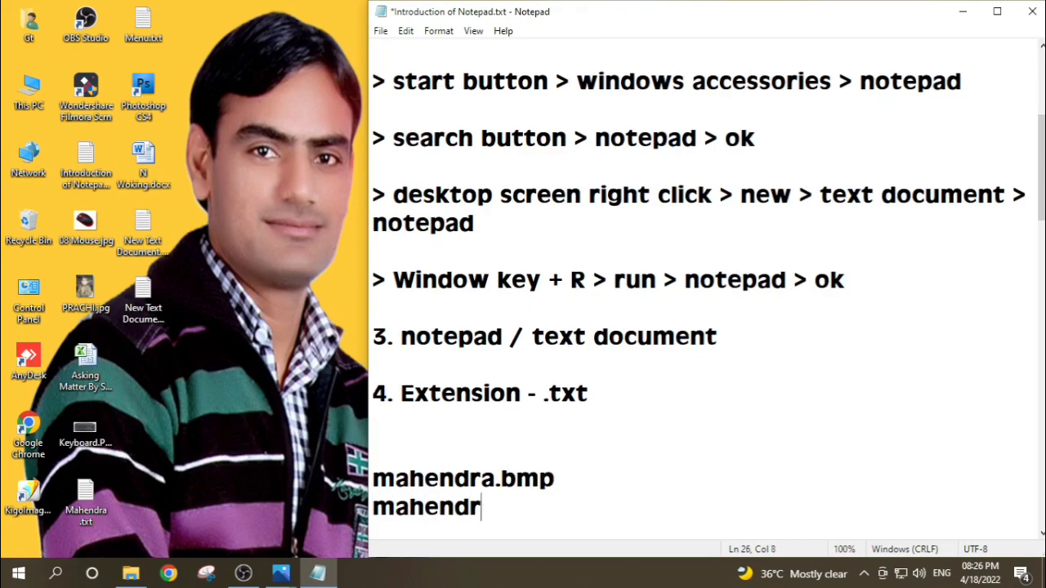
pyautogui.write('a.docx')
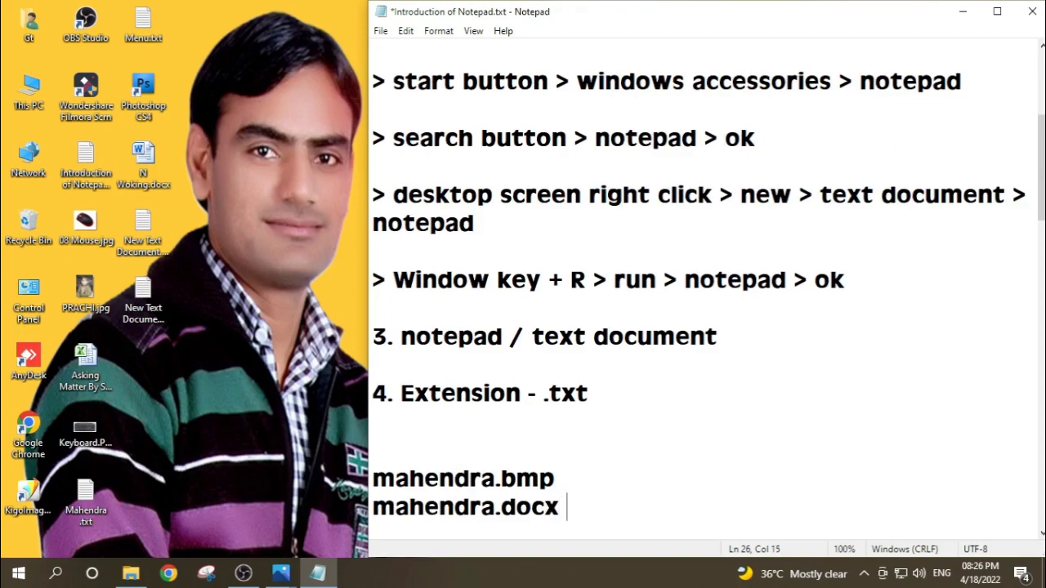
# Step: Add the example file name "gt.txt" and, below it, the person's first name with the extension .mp4
pyautogui.press('Return')
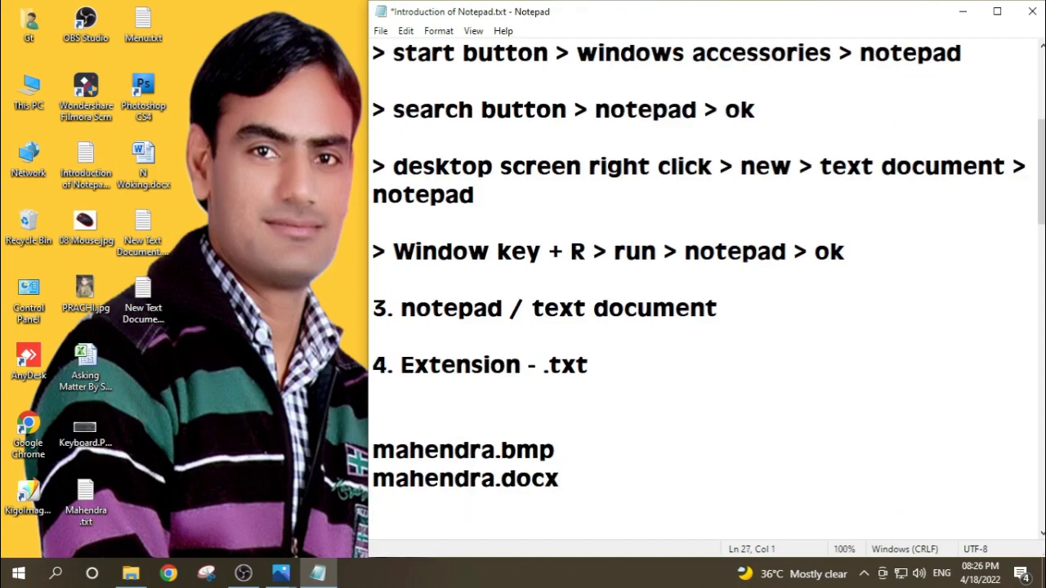
pyautogui.write('gt.txt')
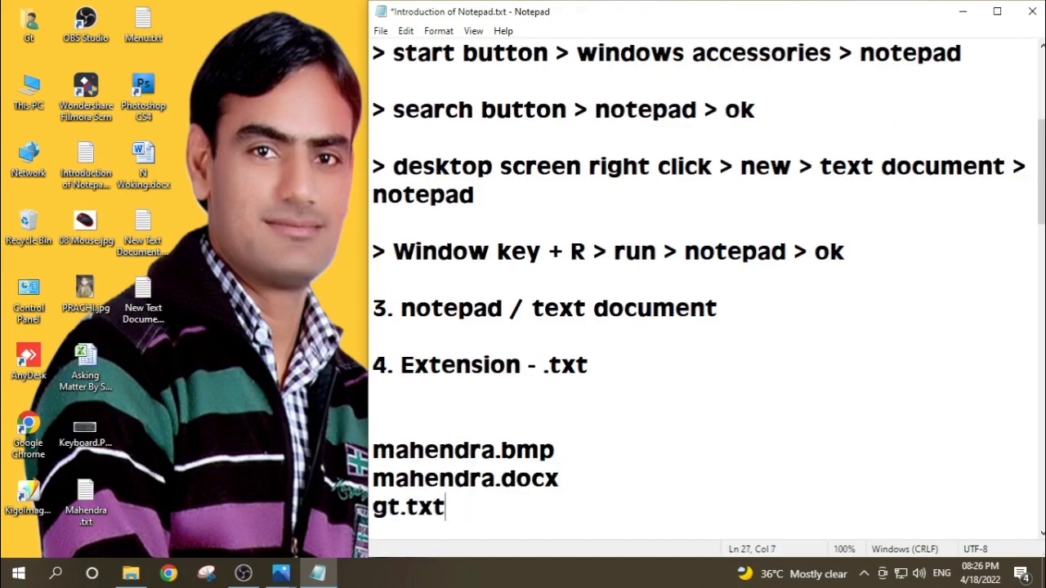
pyautogui.press('Return')
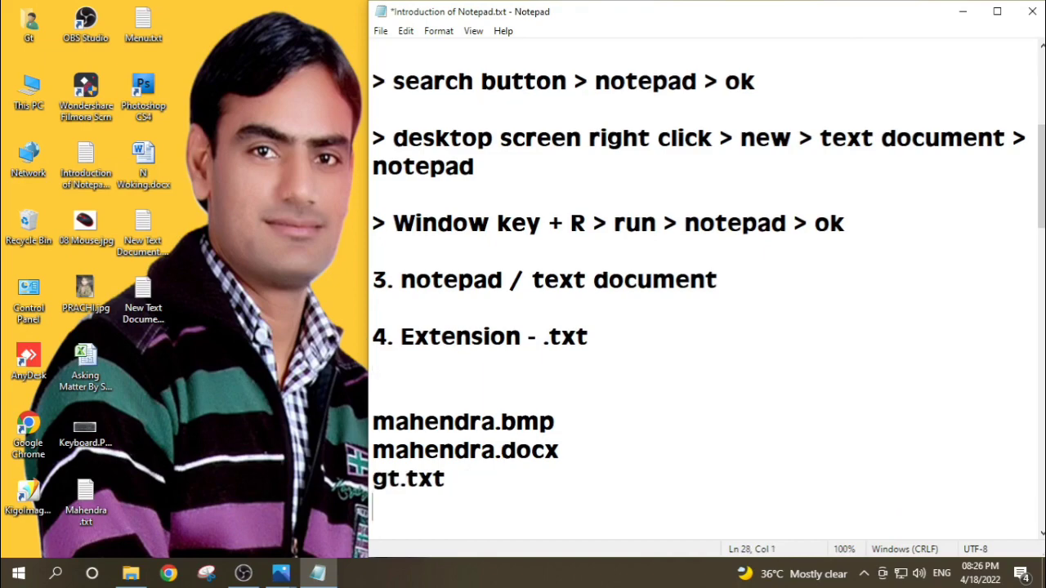
pyautogui.write('mahendra')
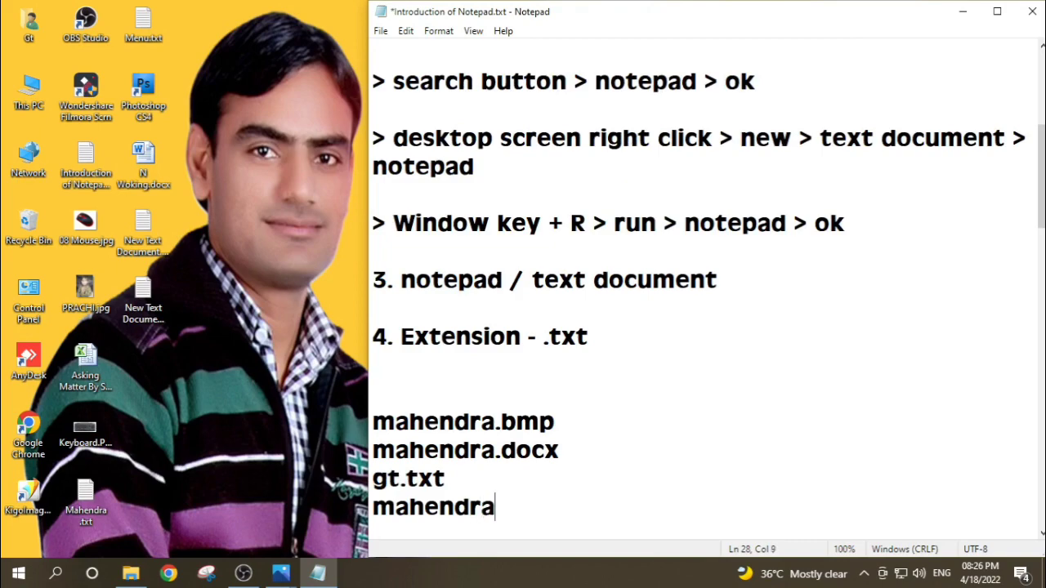
pyautogui.write('.mp4')
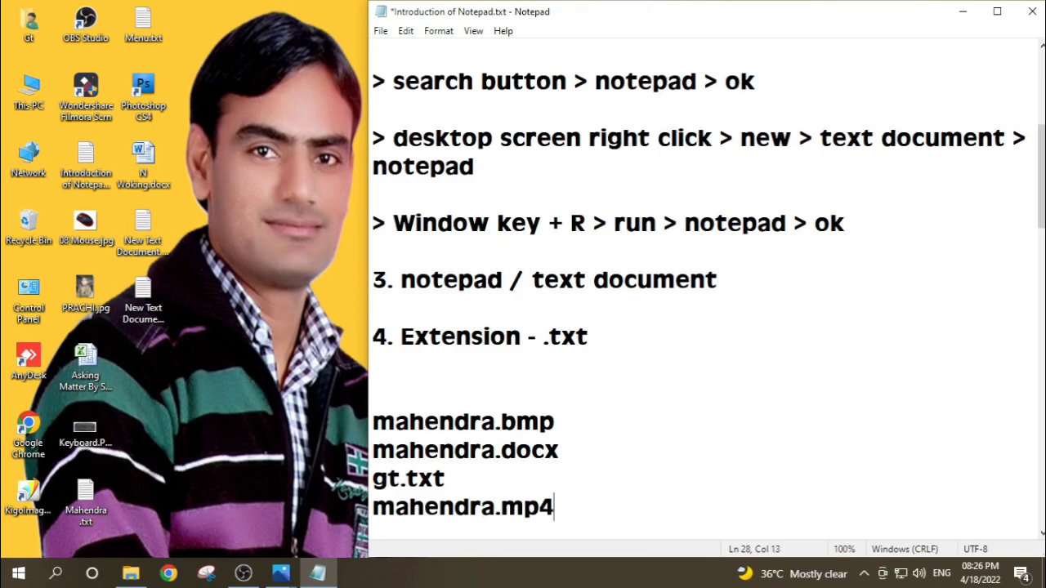
pyautogui.press('Return')
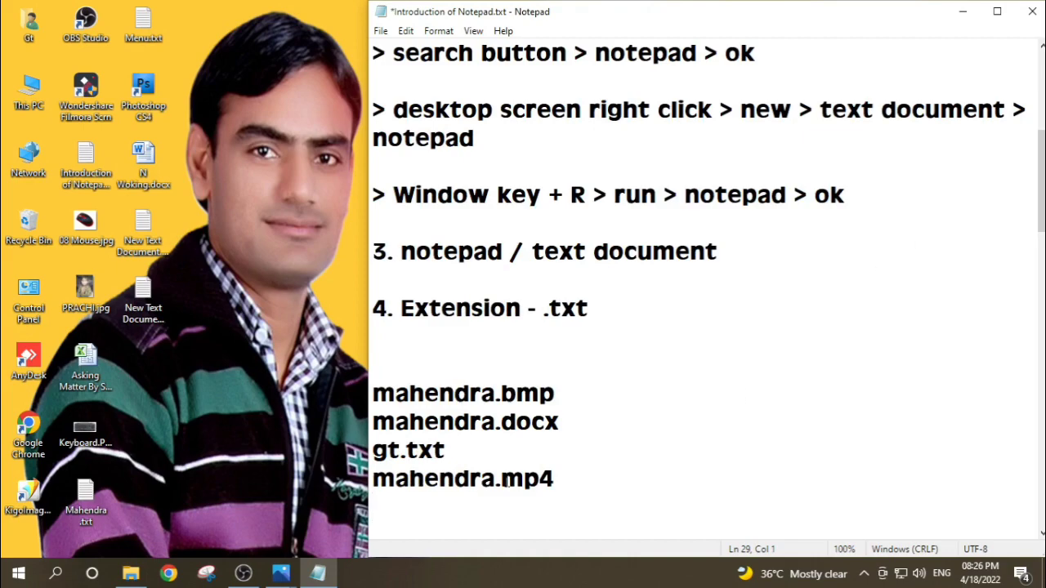
# Step: Highlight the gt.txt example, and write "4 tab" after a blank line below the .mp4 example
pyautogui.moveTo(448, 454); pyautogui.dragTo(366, 454)
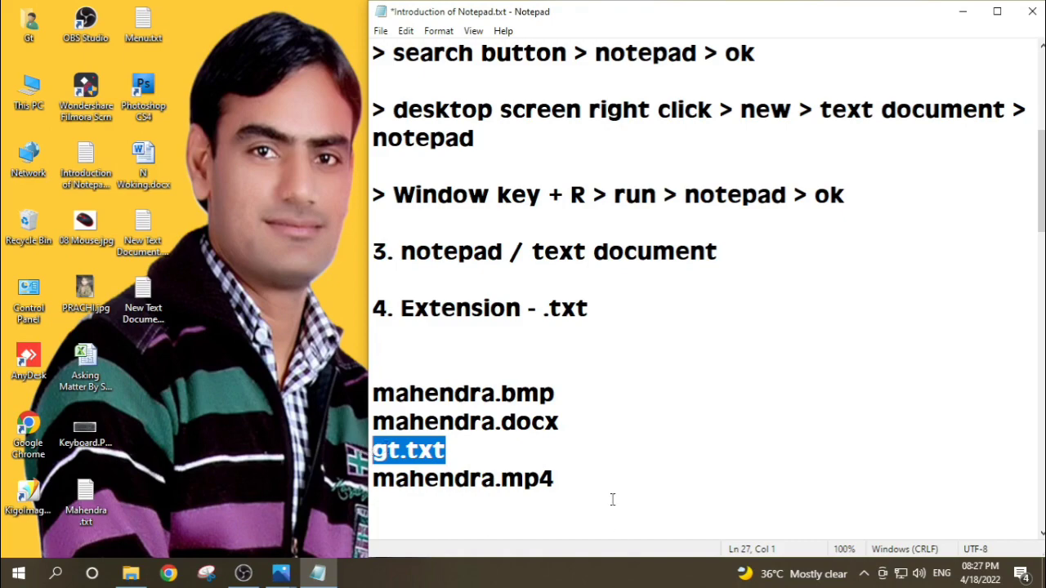
pyautogui.click(584, 485)
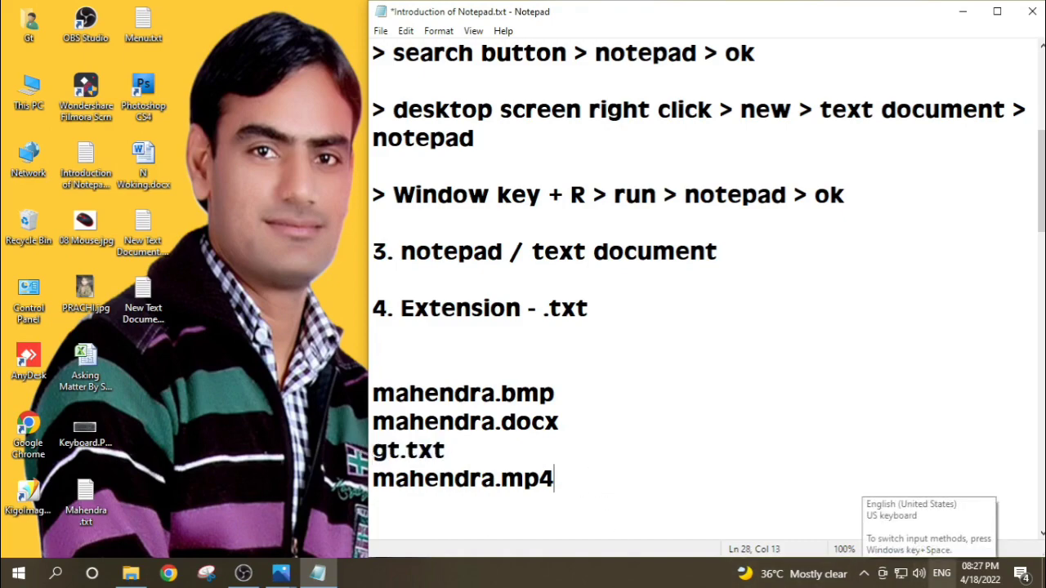
pyautogui.press('Return')
pyautogui.press('Return')
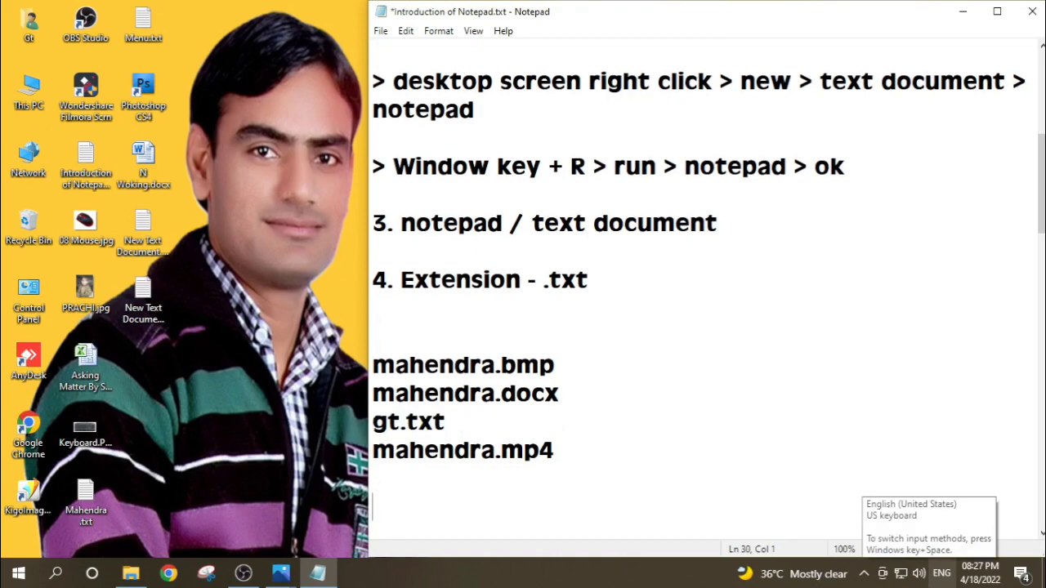
pyautogui.write('4 ')
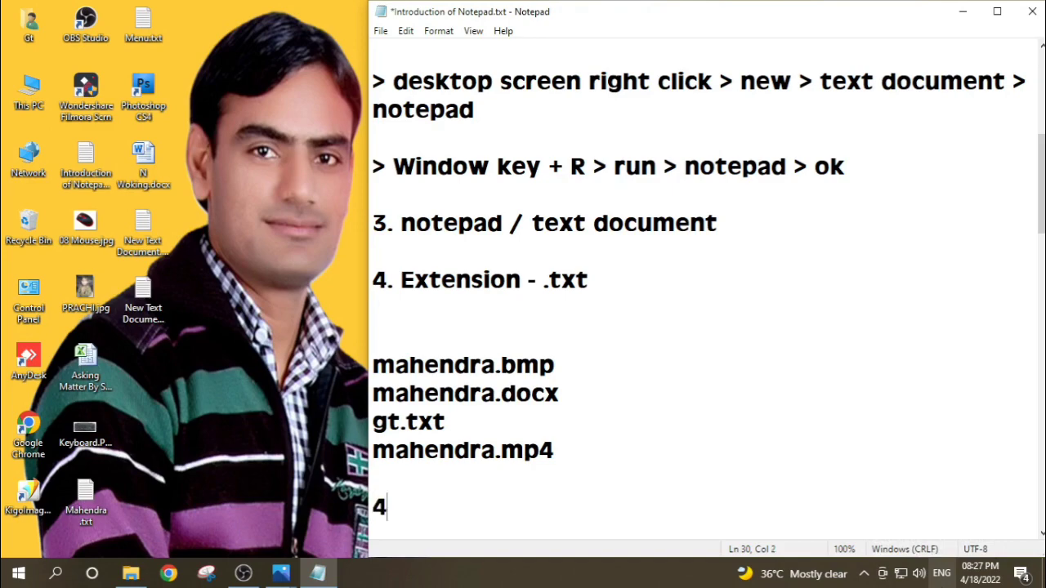
pyautogui.write('tab')
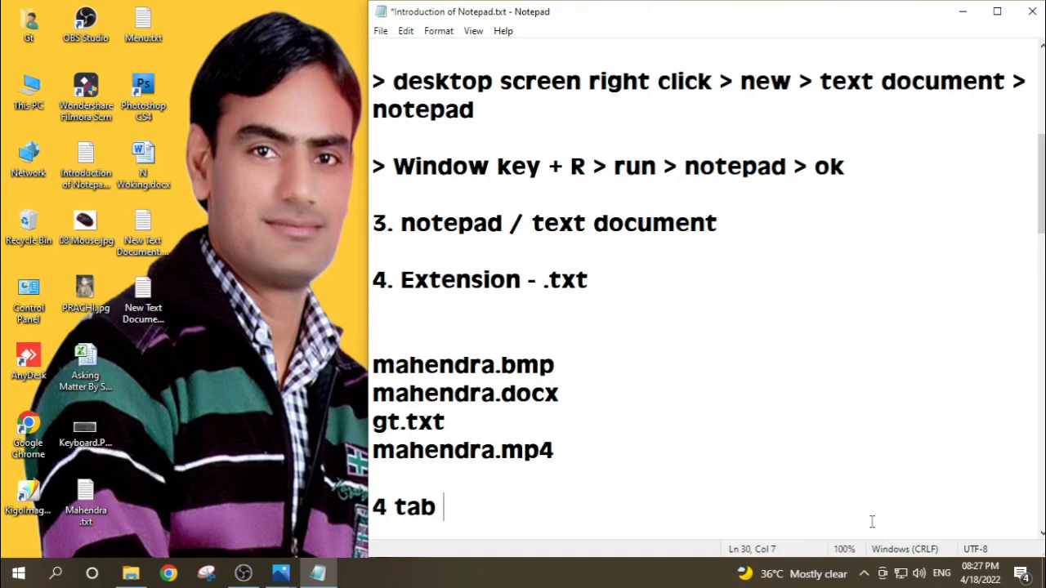
# Step: Copy the whole FILE, EDIT, FORMAT and VIEW list from Menu.txt on the desktop and paste it below "4 tab" in the notes
pyautogui.press('Return')
pyautogui.press('Return')
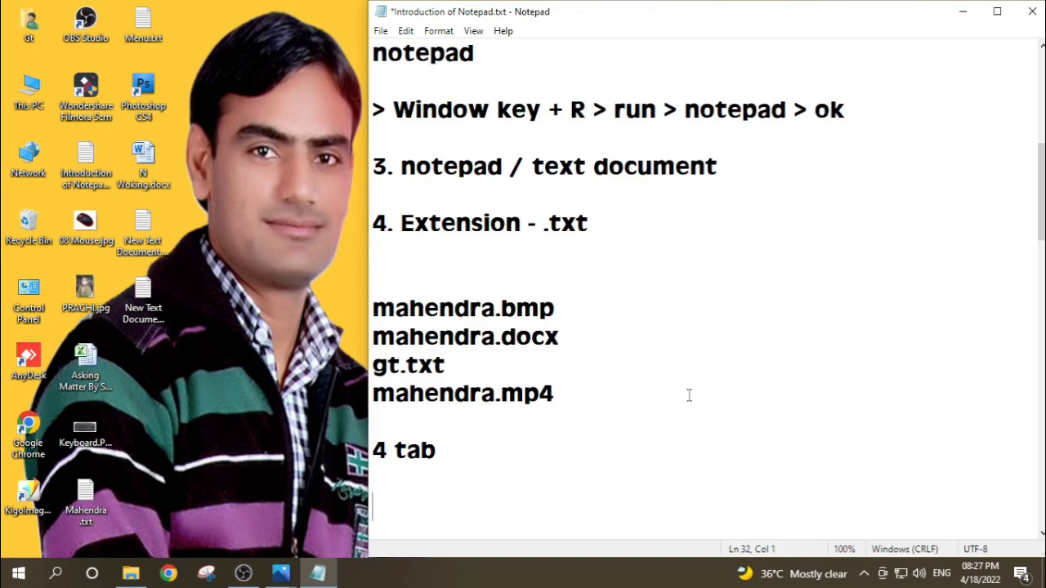
pyautogui.doubleClick(138, 32)
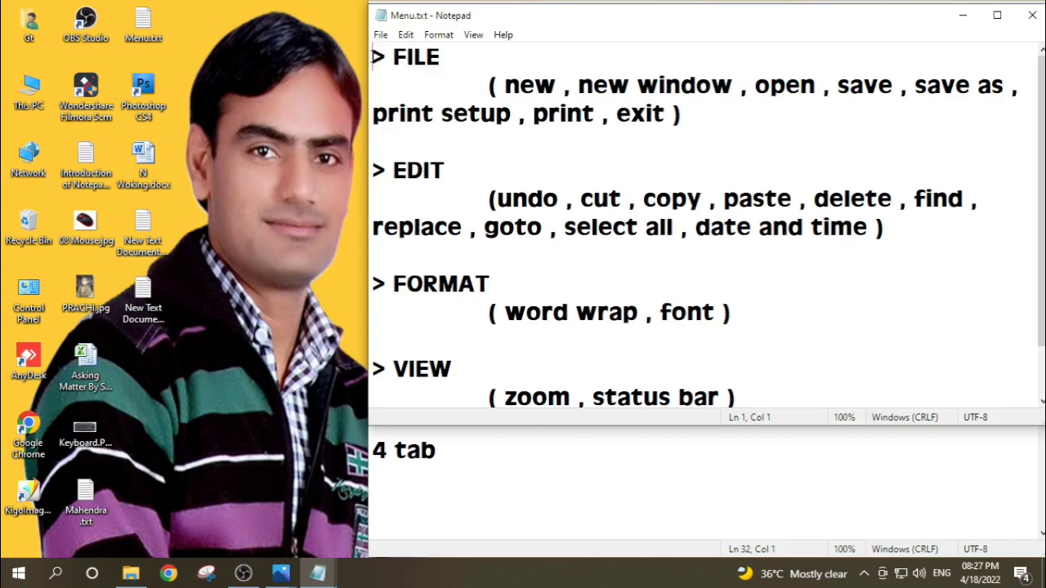
pyautogui.moveTo(372, 56); pyautogui.dragTo(717, 379)
pyautogui.hotkey('ctrl', 'c')
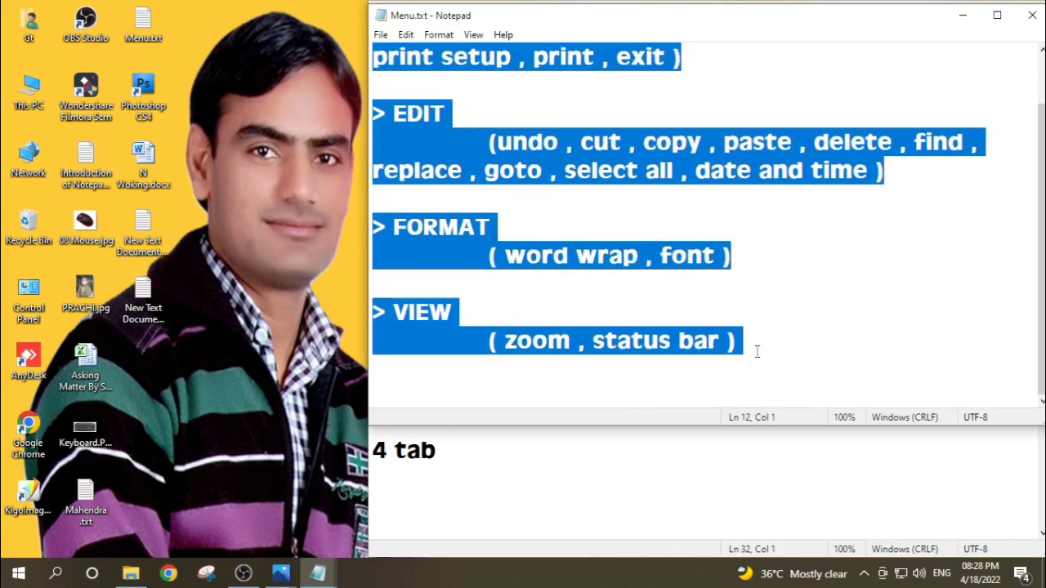
pyautogui.click(383, 491)
pyautogui.press('Return')
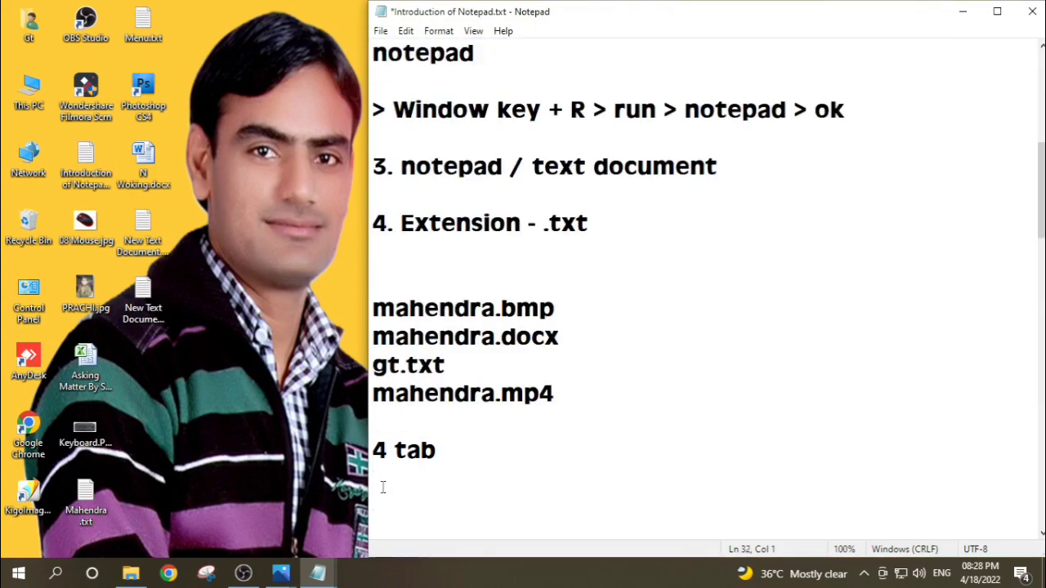
pyautogui.hotkey('ctrl', 'v')
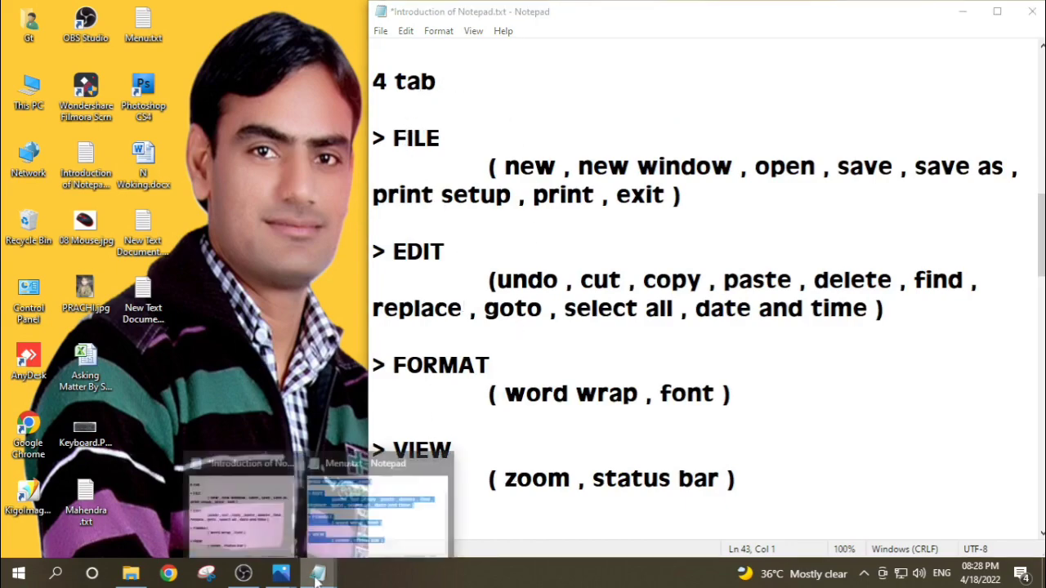
# Step: Close the Menu.txt window and look over the file commands available for the Introduction of Notepad.txt notes
pyautogui.click(364, 507)
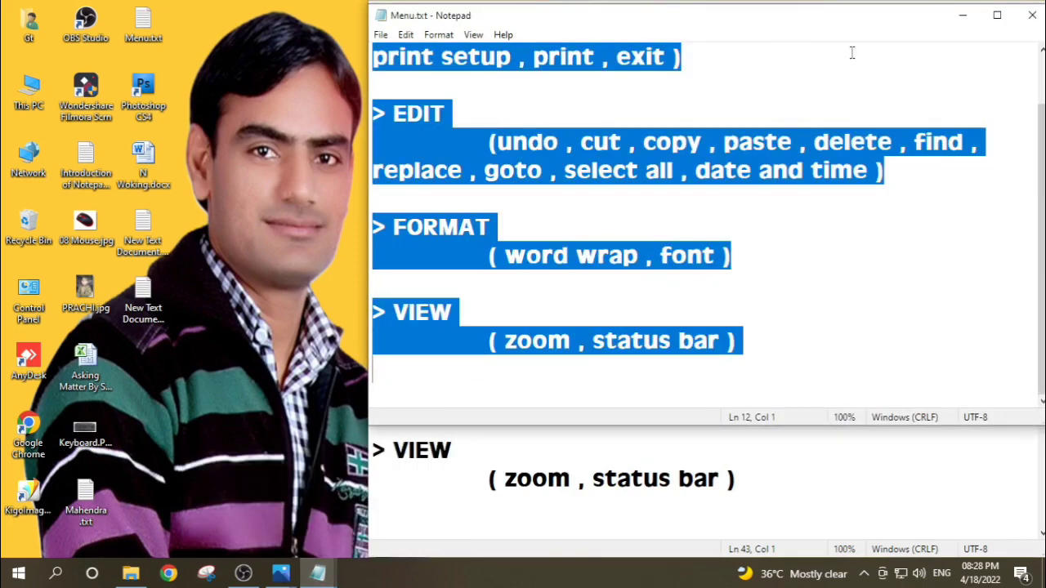
pyautogui.click(1031, 23)
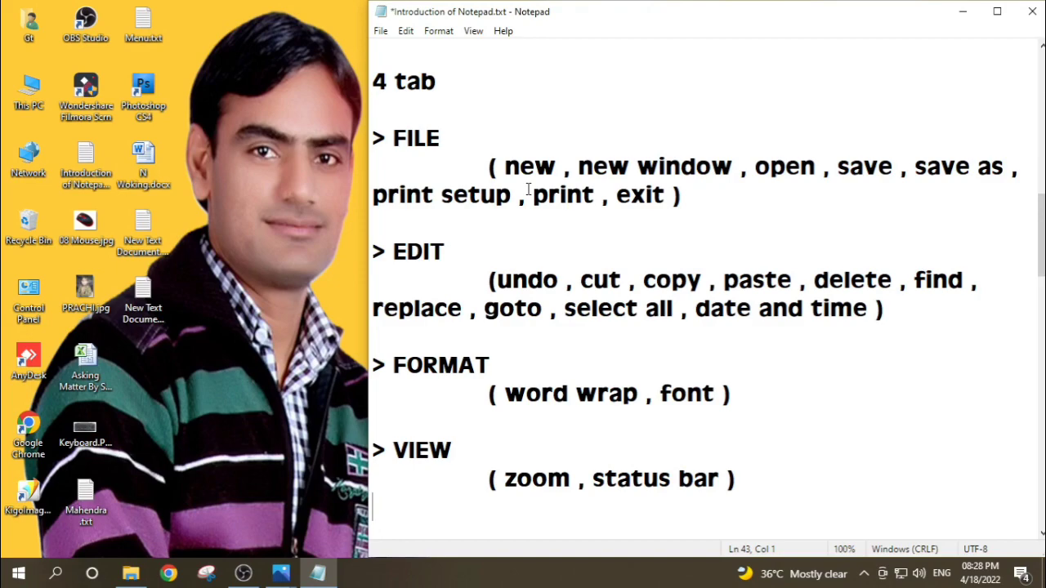
pyautogui.click(380, 32)
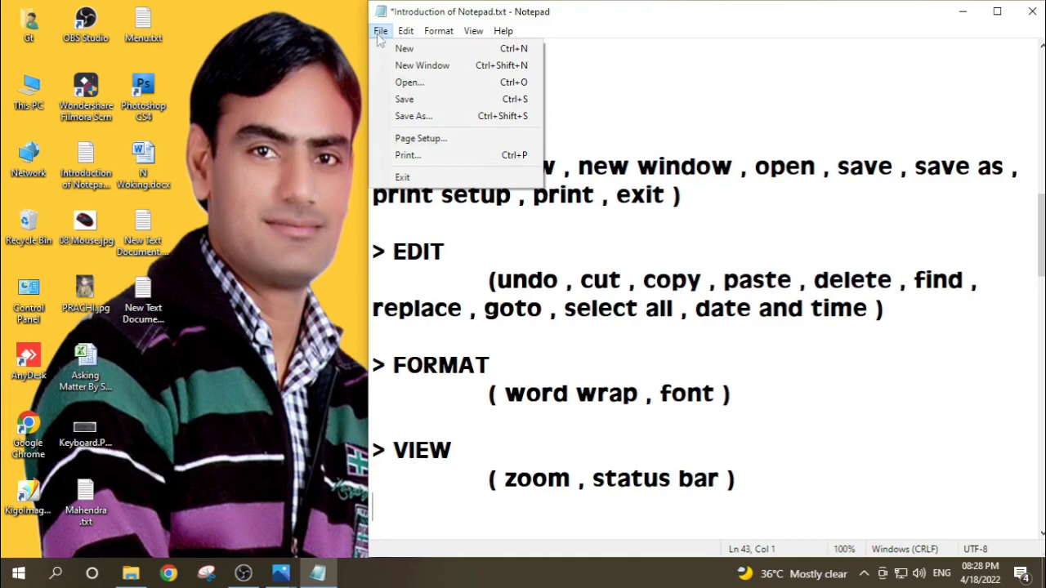
pyautogui.click(637, 106)
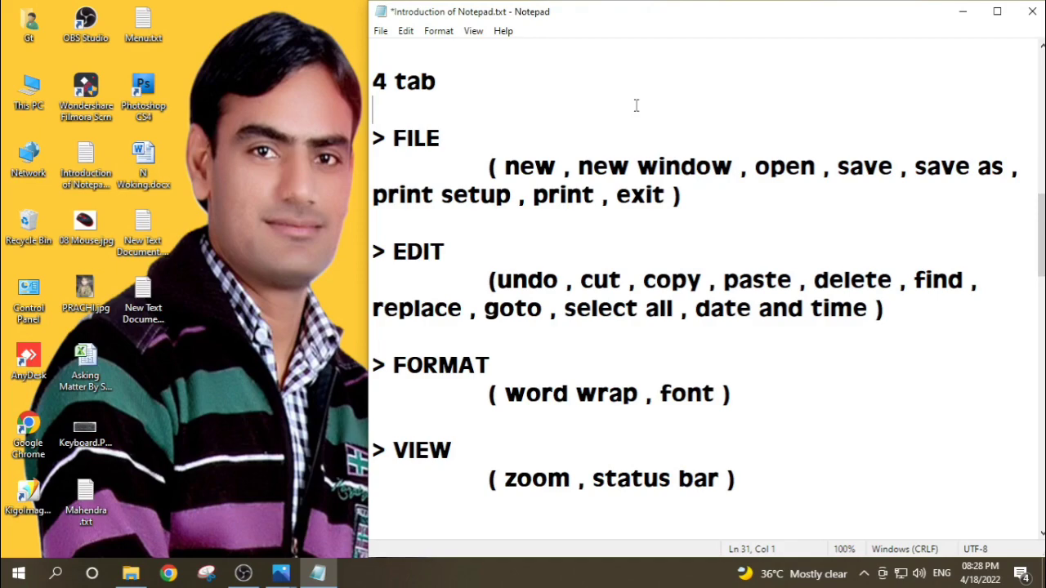
# Step: Start a new blank document in the same window, saving the changes to Introduction of Notepad.txt
pyautogui.click(381, 33)
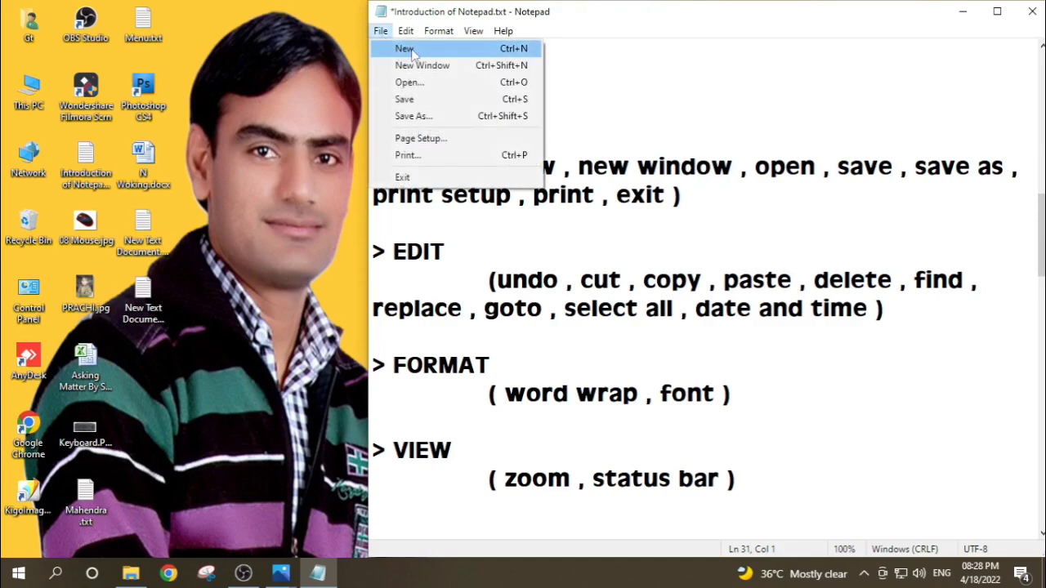
pyautogui.click(408, 49)
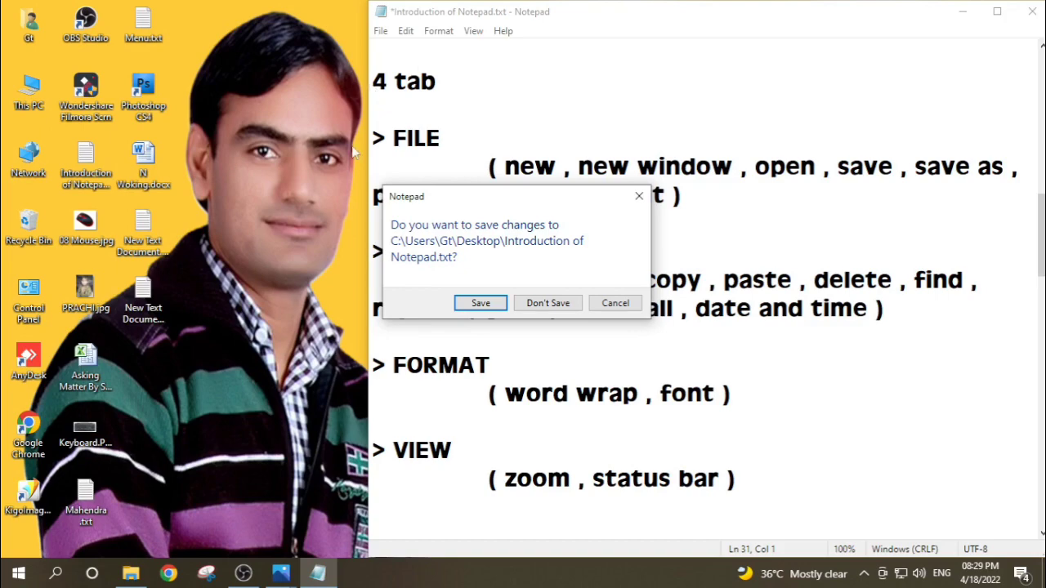
pyautogui.click(481, 304)
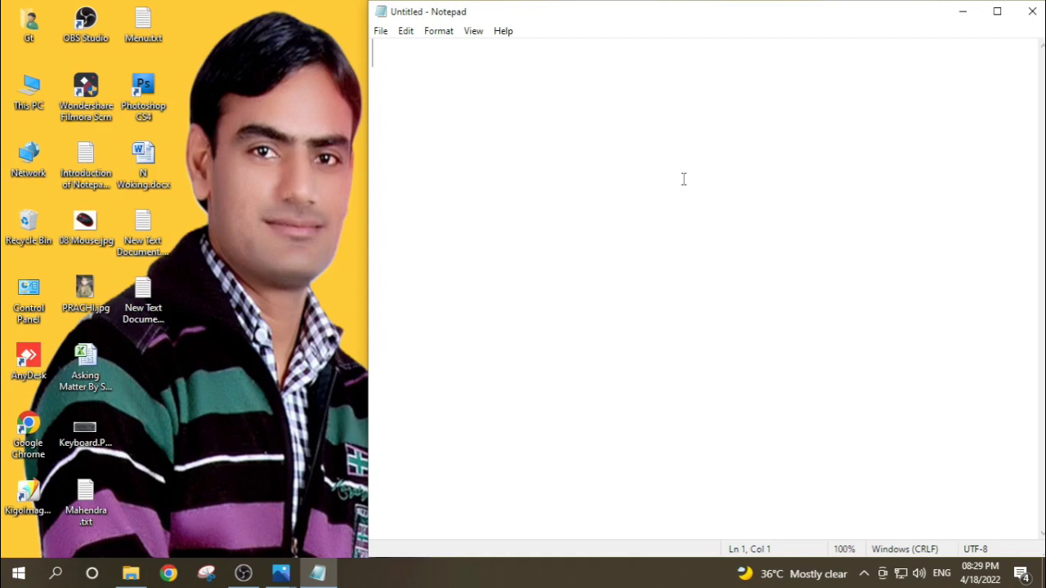
# Step: Reopen Introduction of Notepad.txt from the Desktop folder and go to its "4 tab" section
pyautogui.click(381, 31)
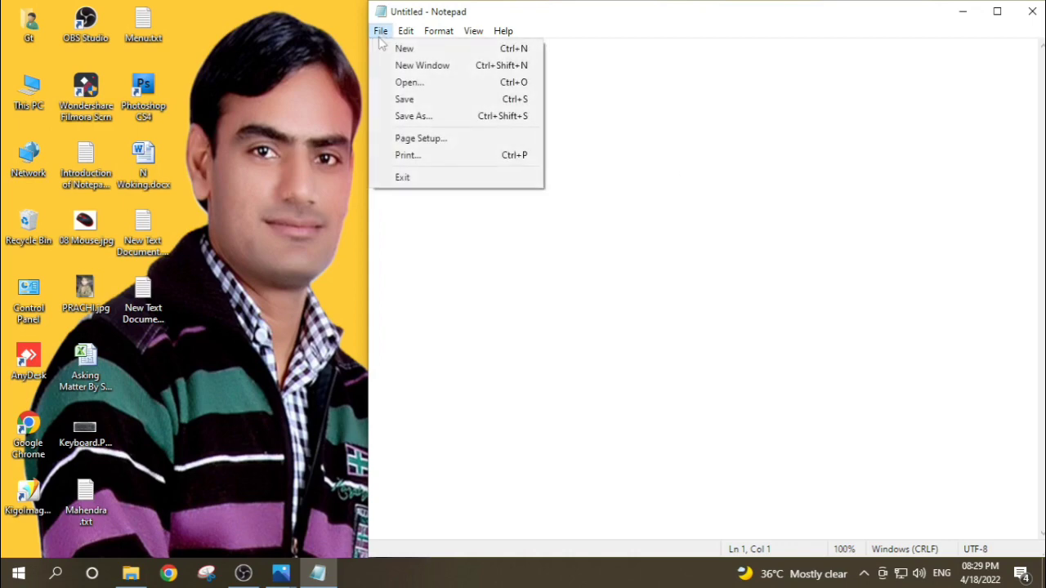
pyautogui.click(399, 81)
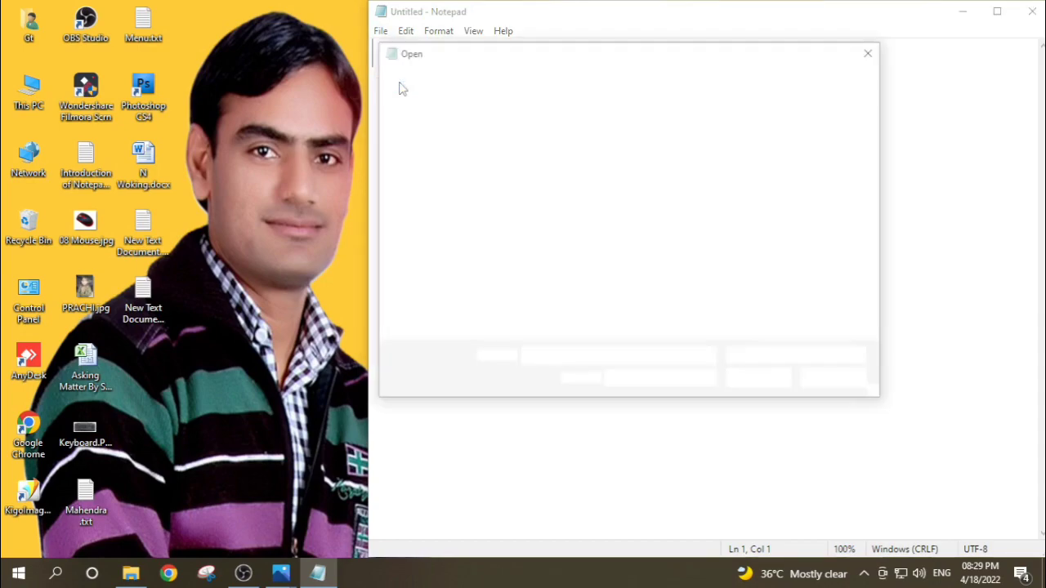
pyautogui.click(545, 181)
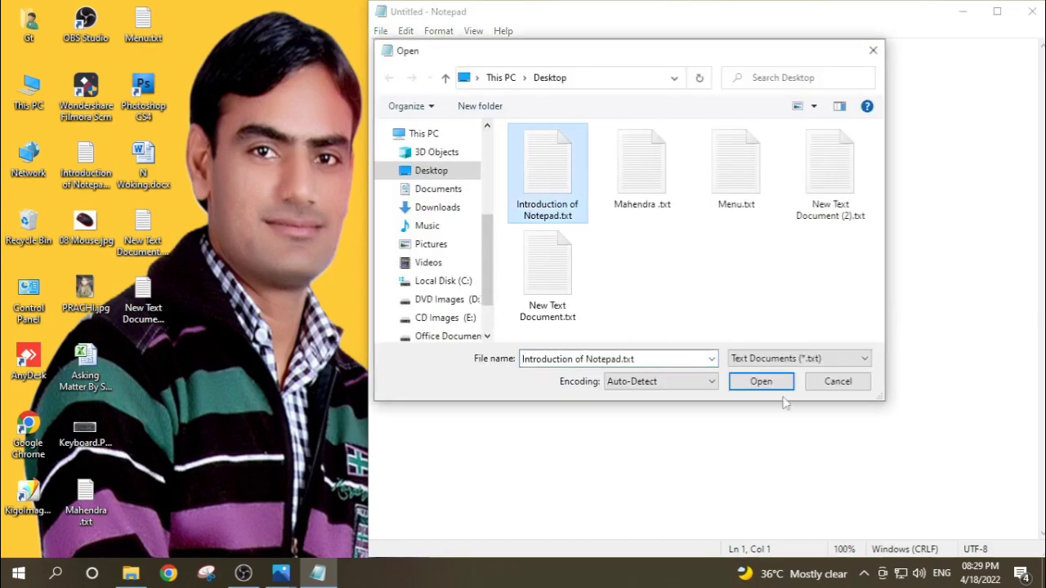
pyautogui.click(762, 382)
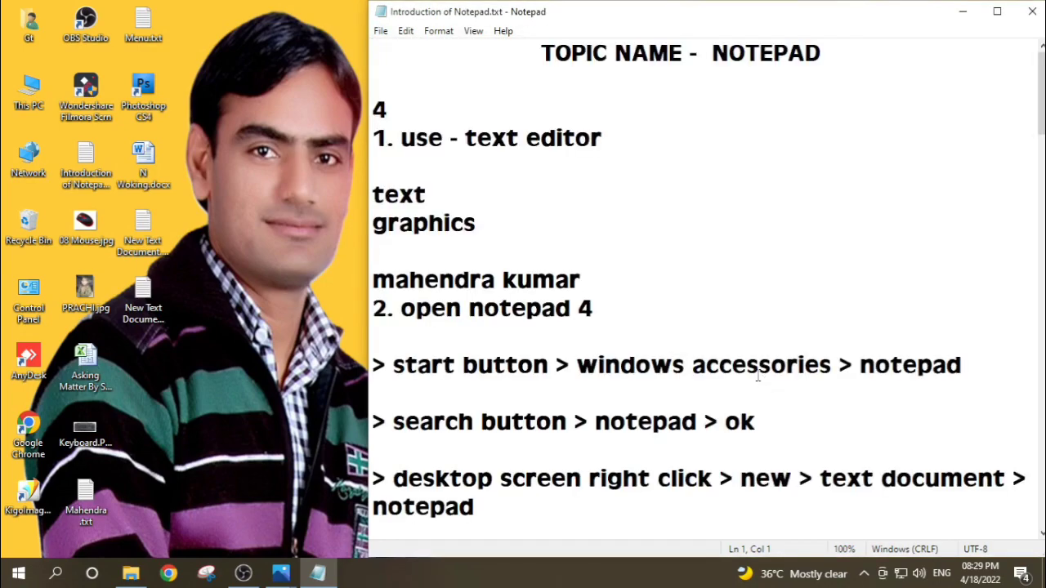
pyautogui.scroll(-7, 645, 287)
pyautogui.scroll(-2, 646, 287)
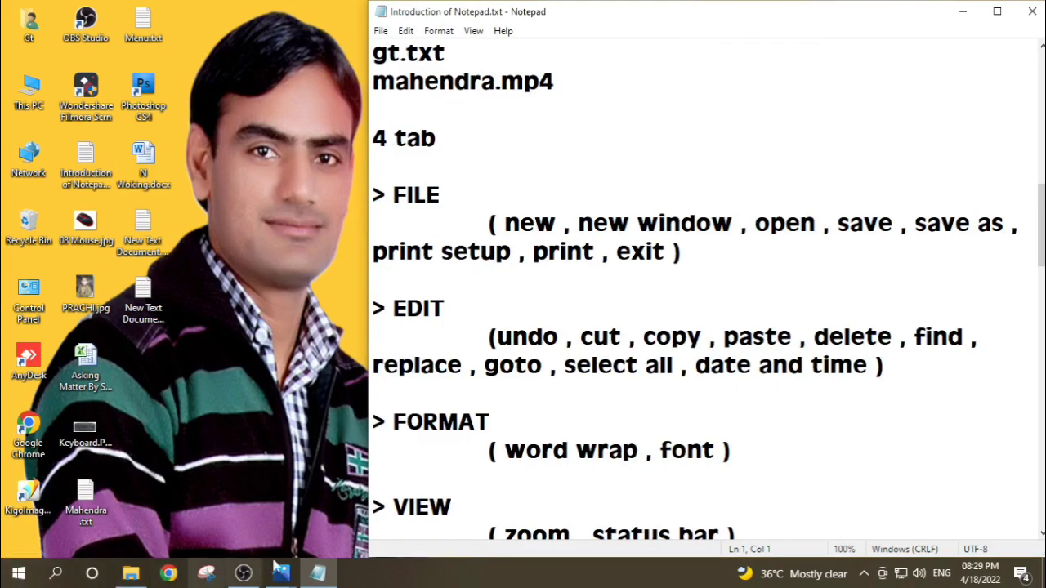
# Step: Open a blank document in a separate new window, and close that window again
pyautogui.moveTo(317, 576)
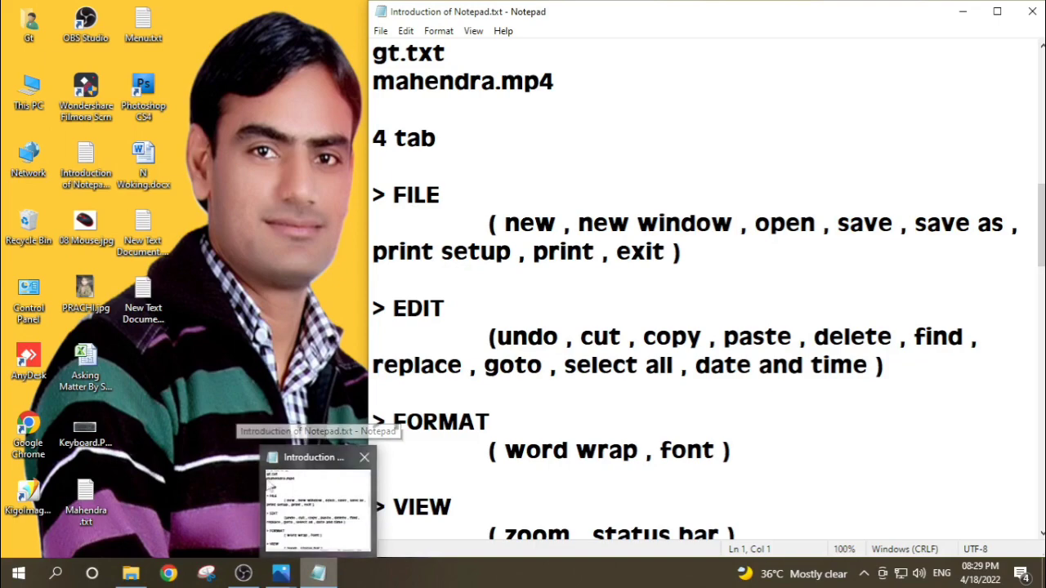
pyautogui.click(380, 31)
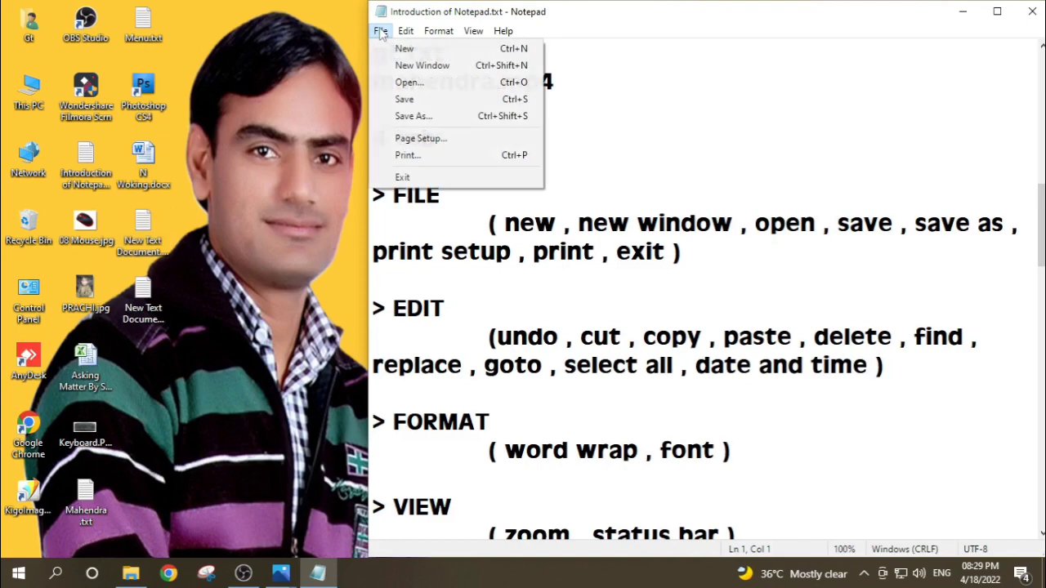
pyautogui.click(441, 74)
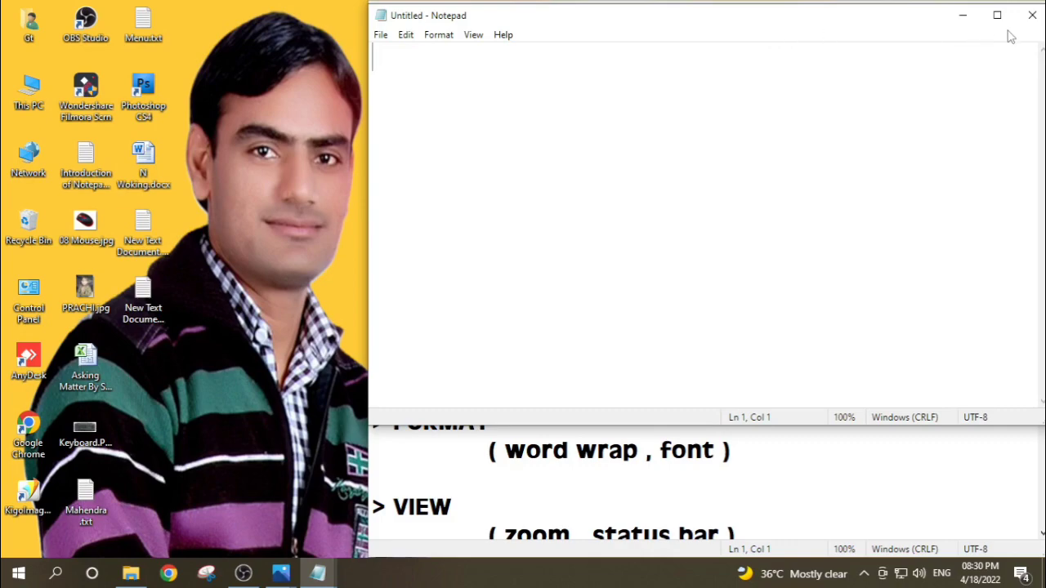
pyautogui.click(1032, 22)
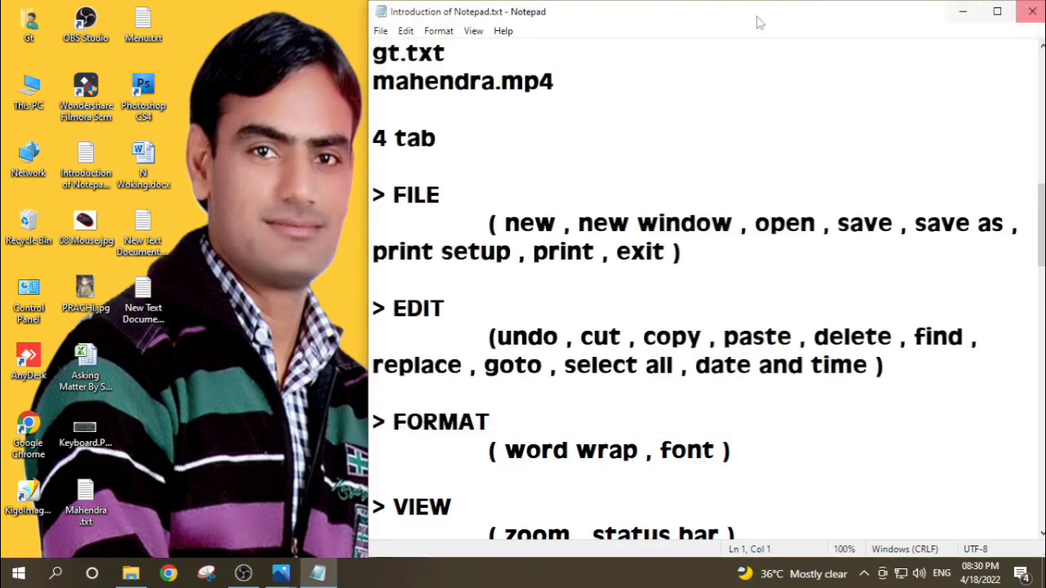
# Step: Open the text file named after the person's first name from the Desktop folder
pyautogui.click(380, 35)
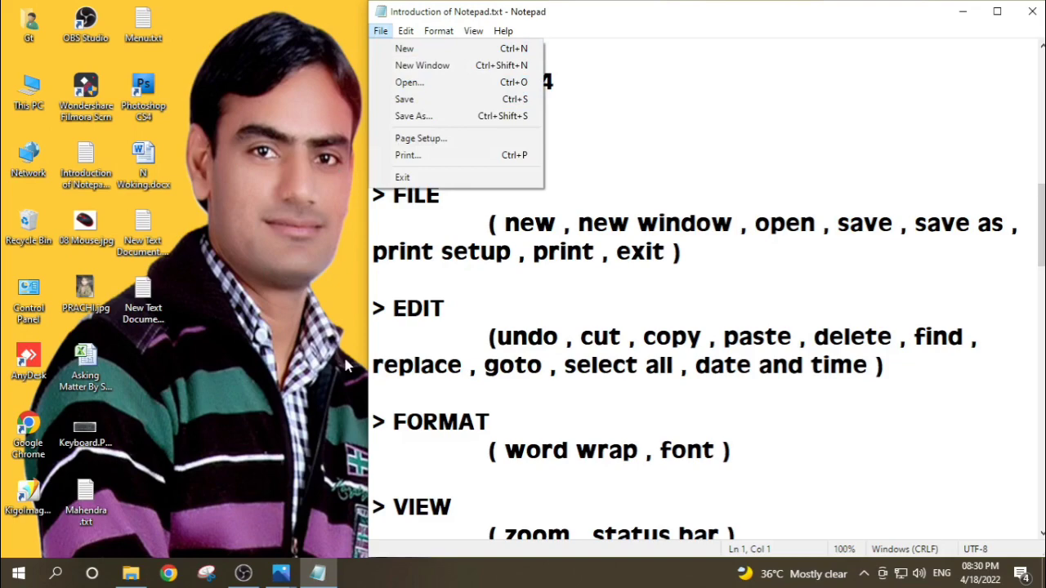
pyautogui.click(414, 87)
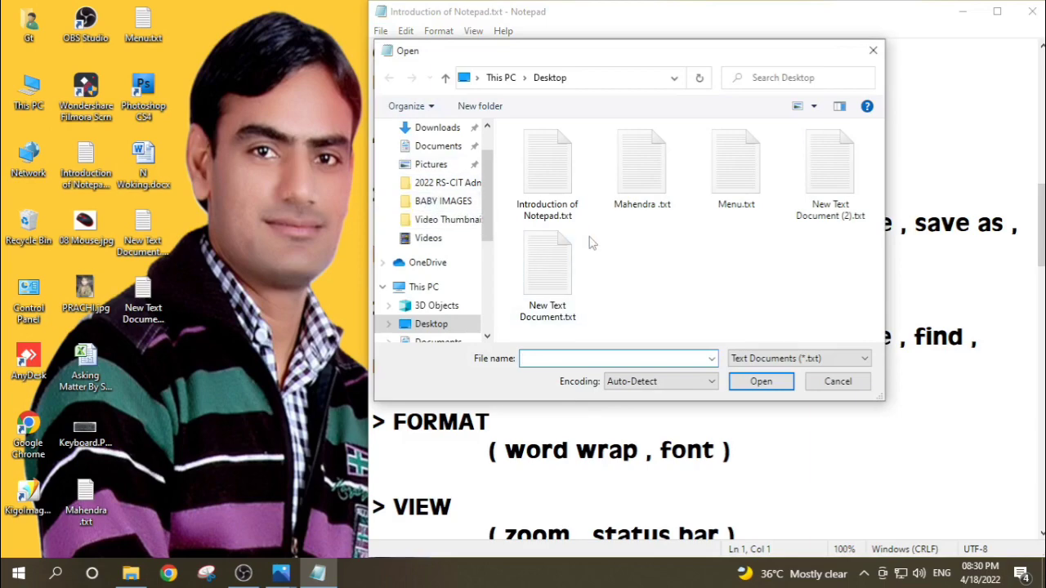
pyautogui.click(633, 170)
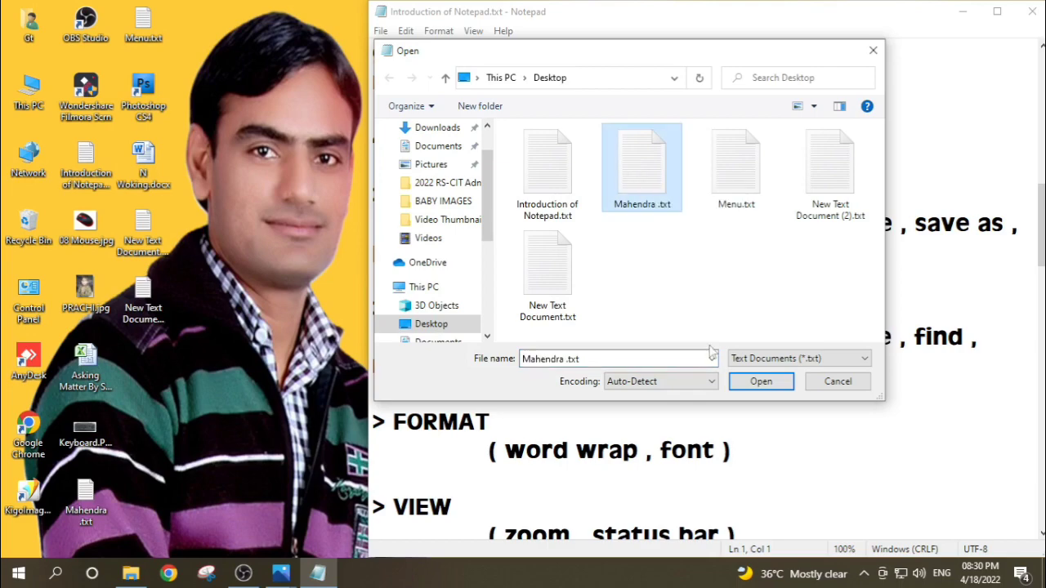
pyautogui.click(760, 382)
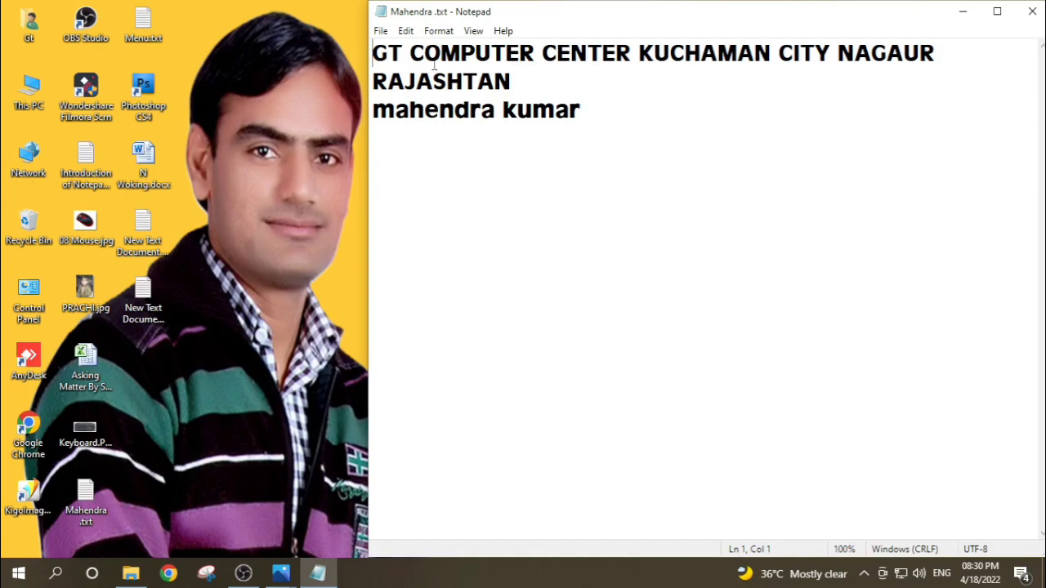
# Step: Switch back to the notes by opening Introduction of Notepad.txt from the Desktop folder
pyautogui.click(380, 33)
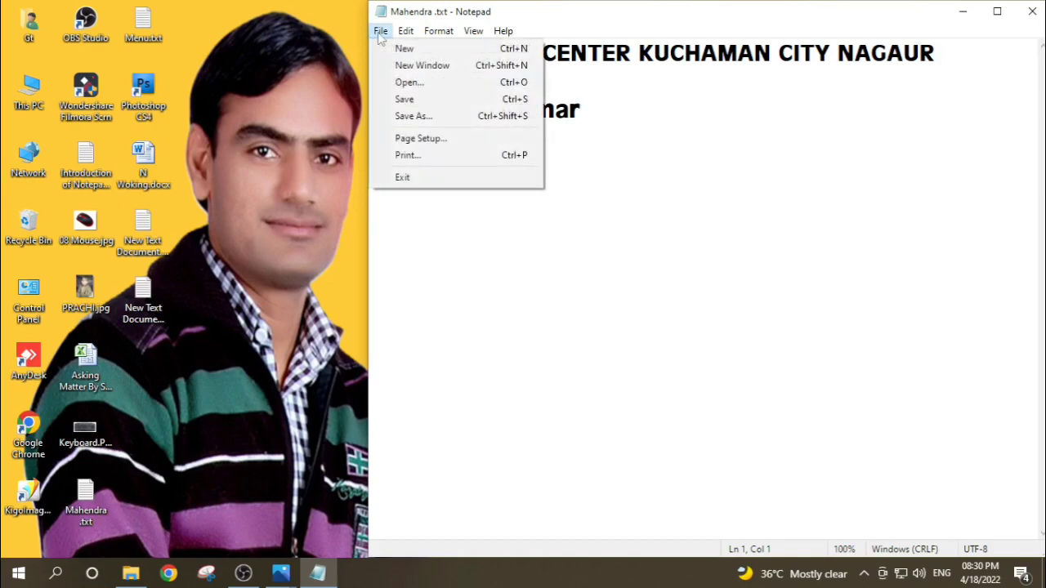
pyautogui.click(415, 82)
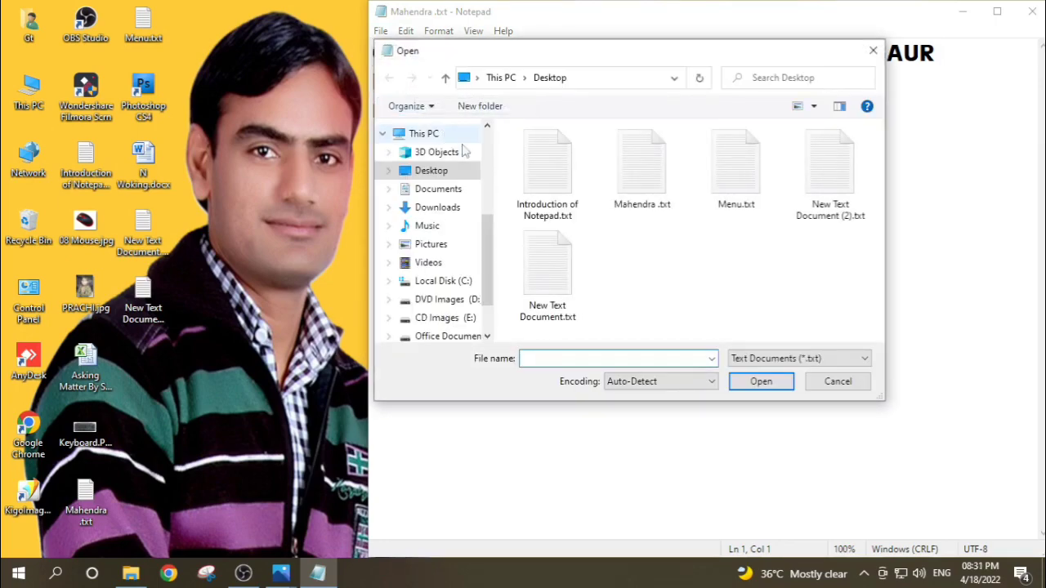
pyautogui.click(535, 176)
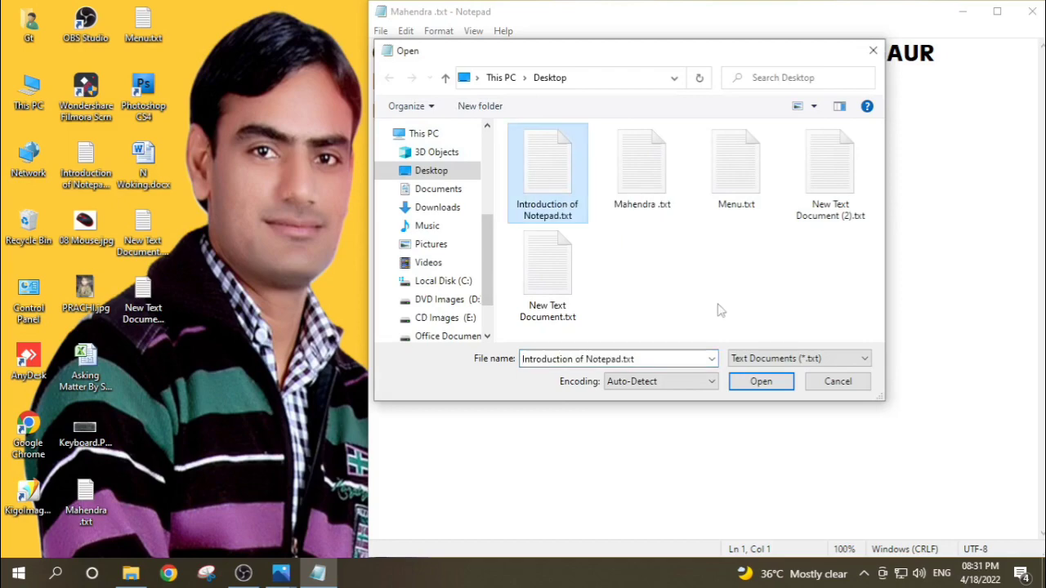
pyautogui.click(761, 381)
# Step: Write the person's full name below the VIEW entry, leaving one blank line, and save the notes
pyautogui.scroll(-3, 760, 381)
pyautogui.scroll(-5, 582, 338)
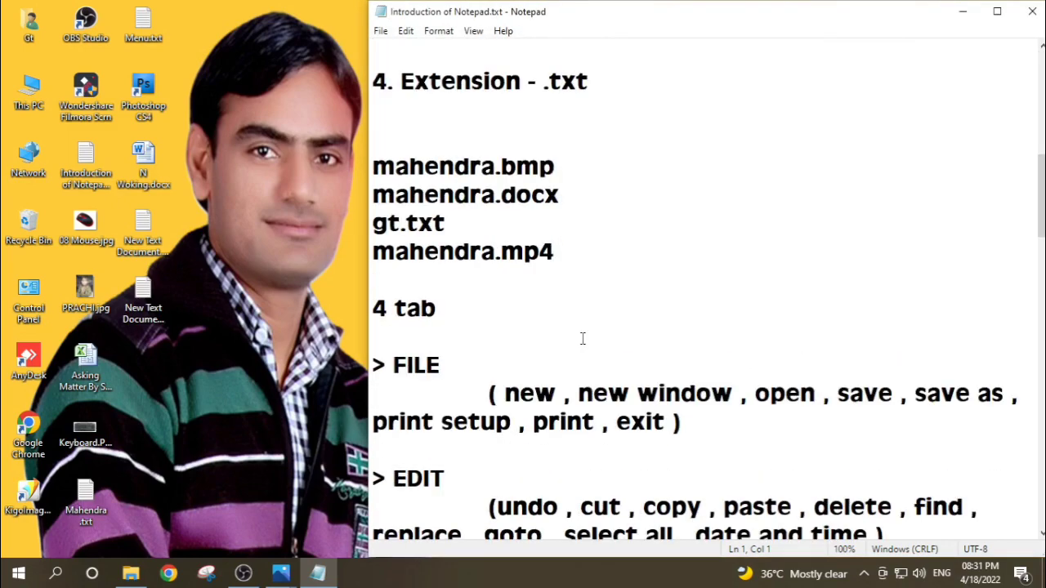
pyautogui.scroll(-4, 582, 338)
pyautogui.scroll(1, 581, 338)
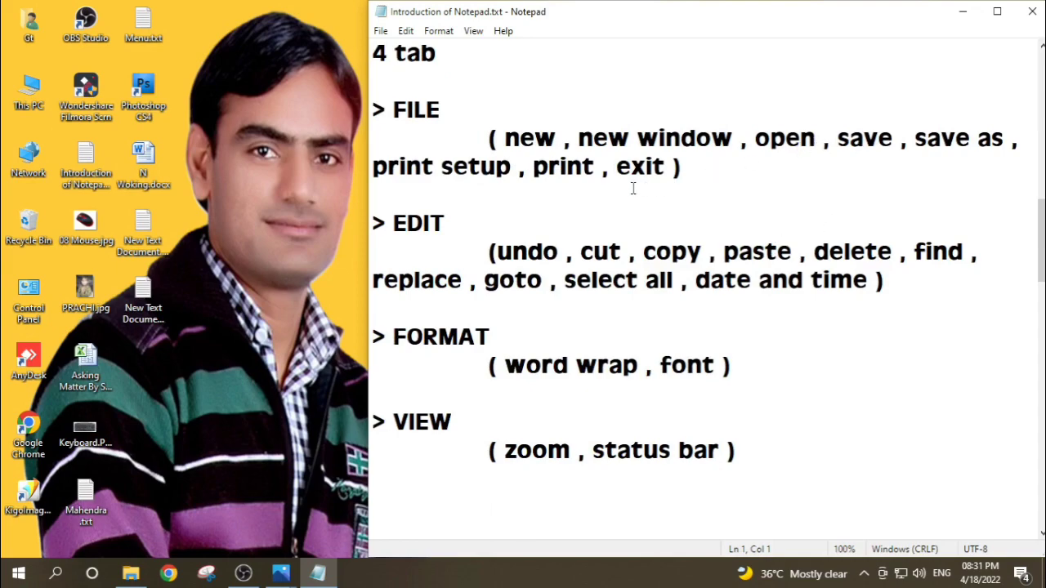
pyautogui.scroll(-5, 666, 404)
pyautogui.scroll(2, 666, 403)
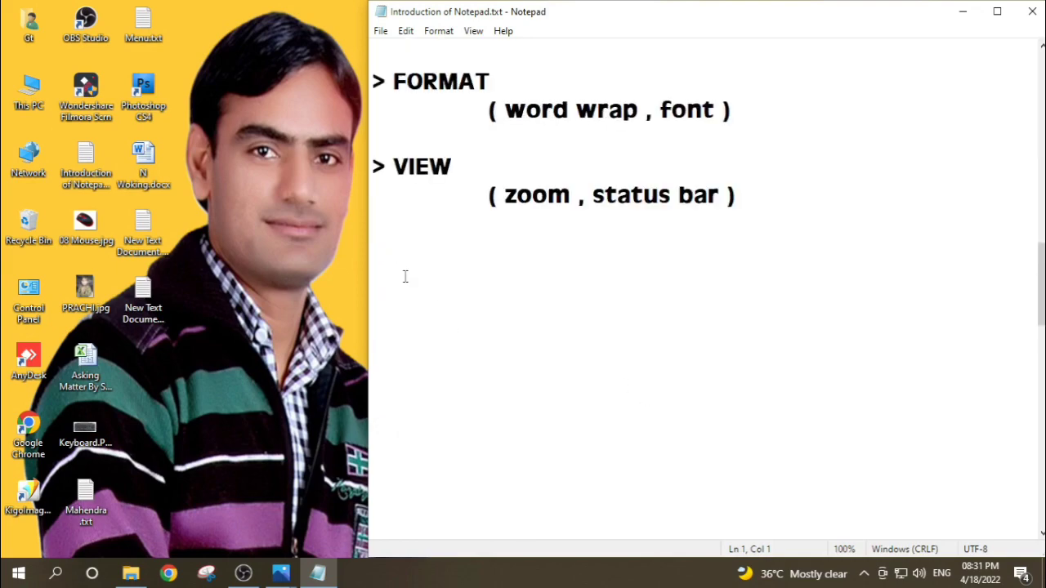
pyautogui.click(385, 250)
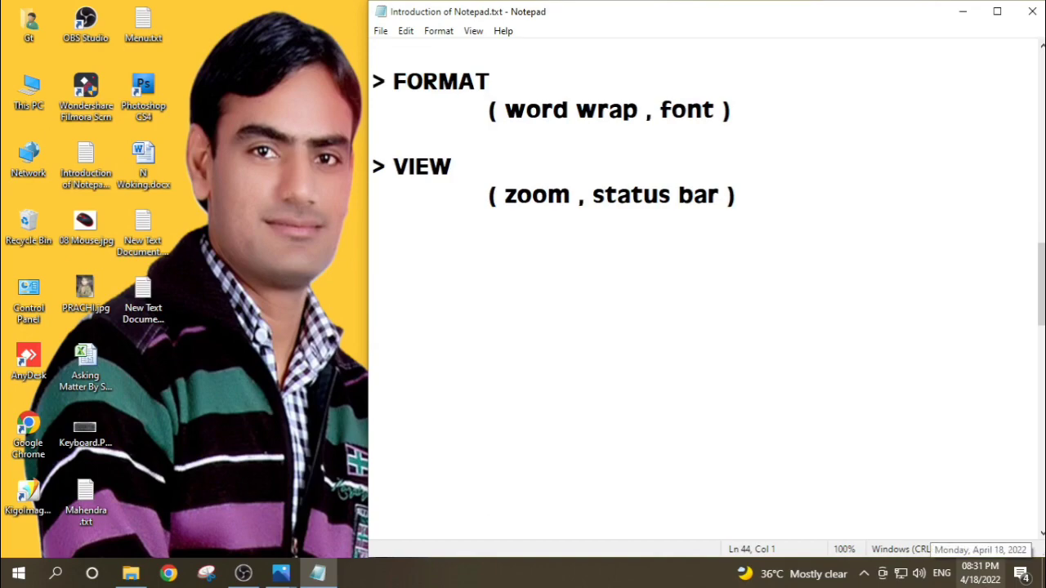
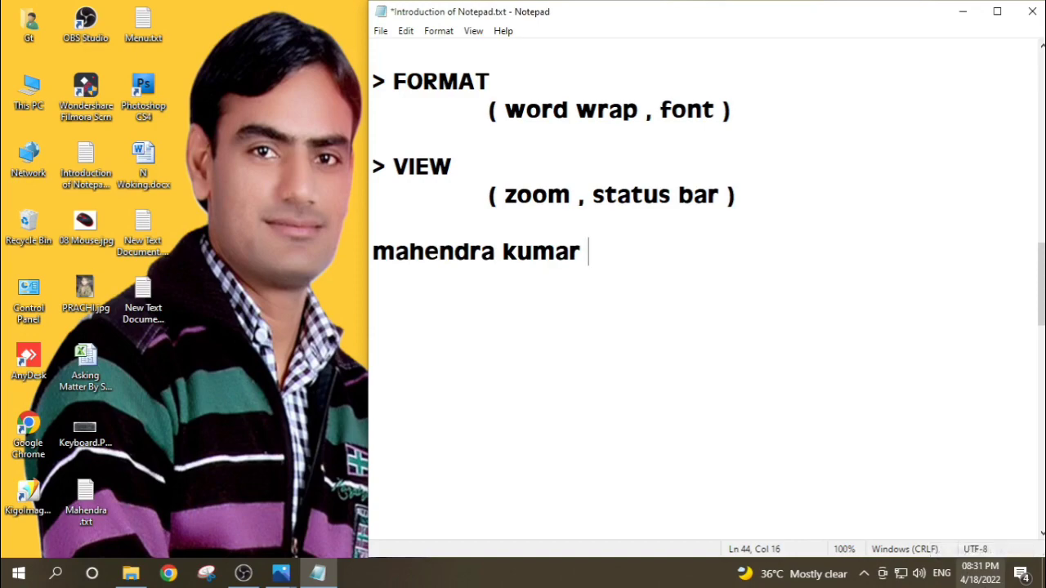
pyautogui.click(381, 31)
pyautogui.click(406, 98)
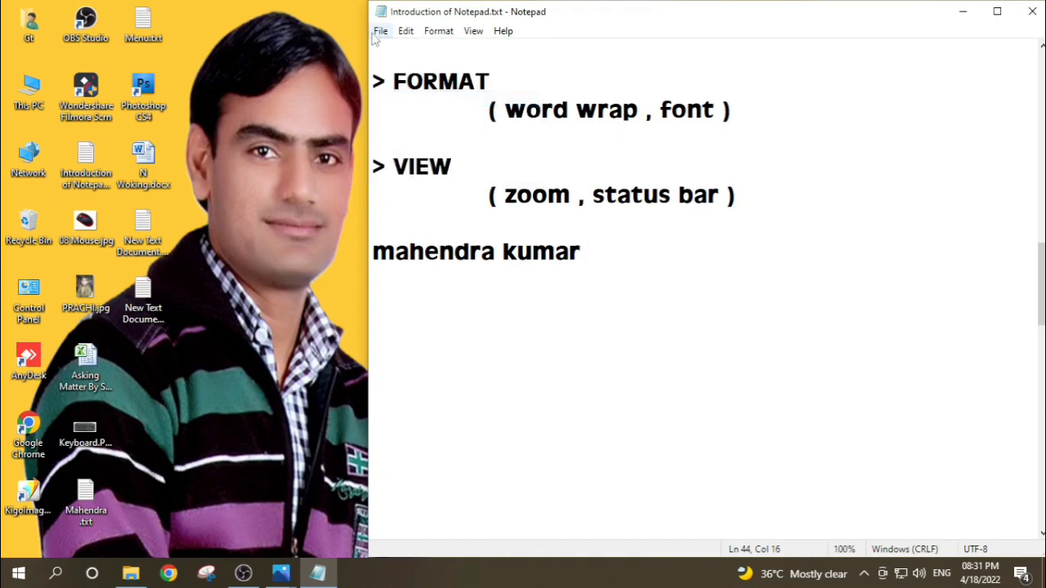
# Step: Save a copy of the notes on the Desktop as a text document named GT
pyautogui.scroll(4, 546, 387)
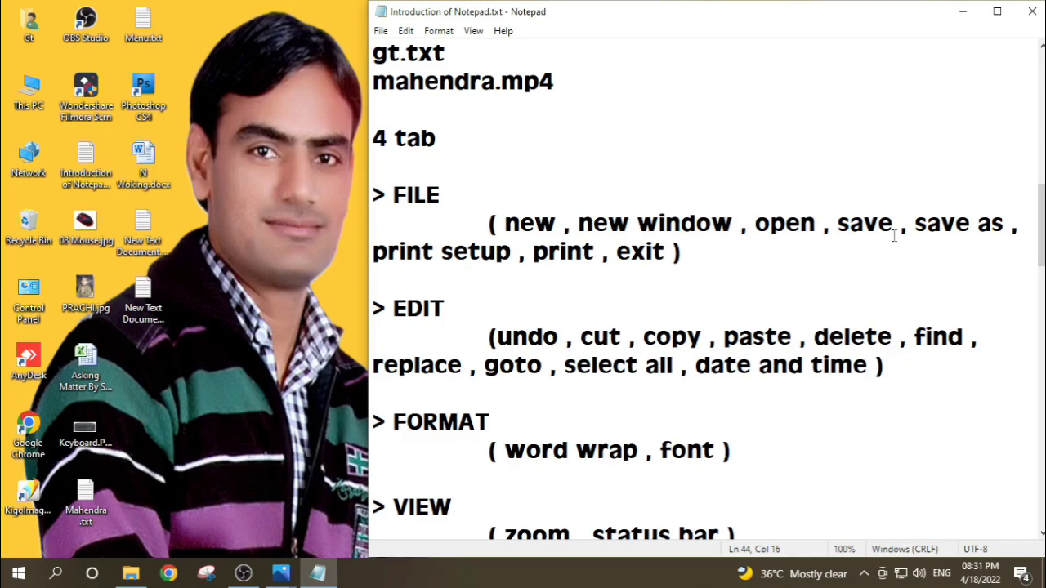
pyautogui.click(381, 30)
pyautogui.click(411, 116)
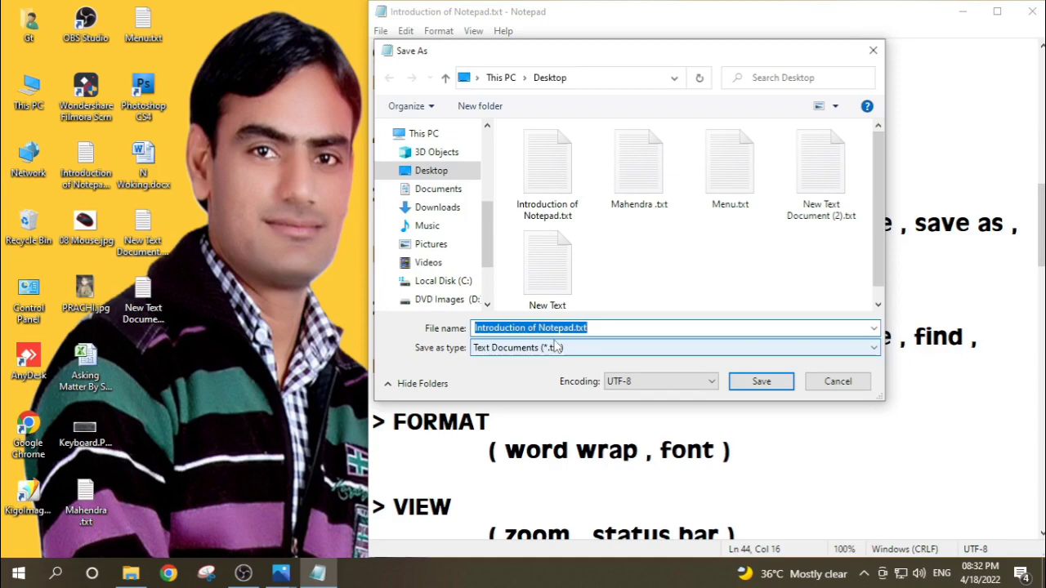
pyautogui.write('GT')
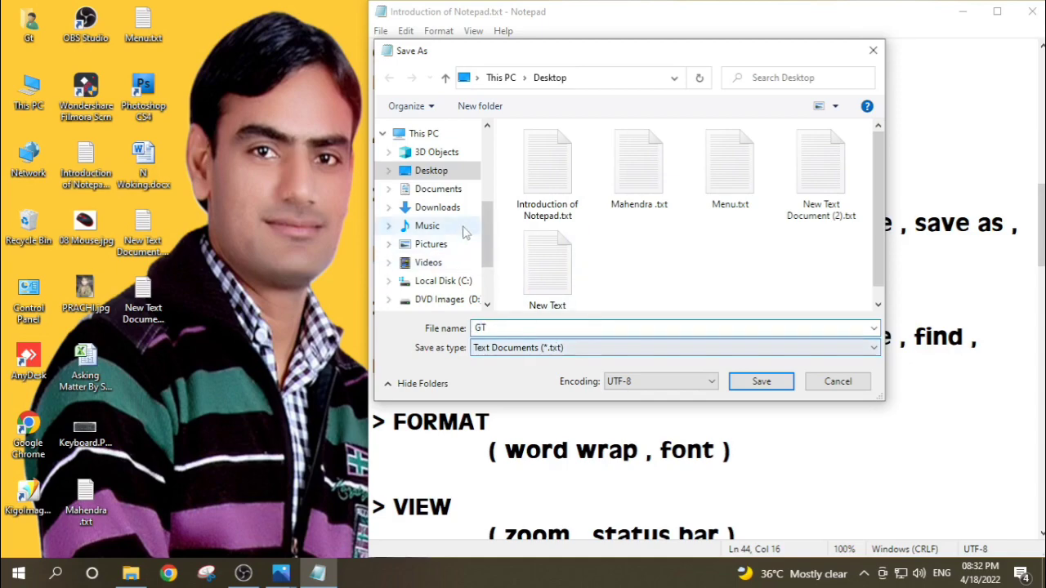
pyautogui.click(763, 382)
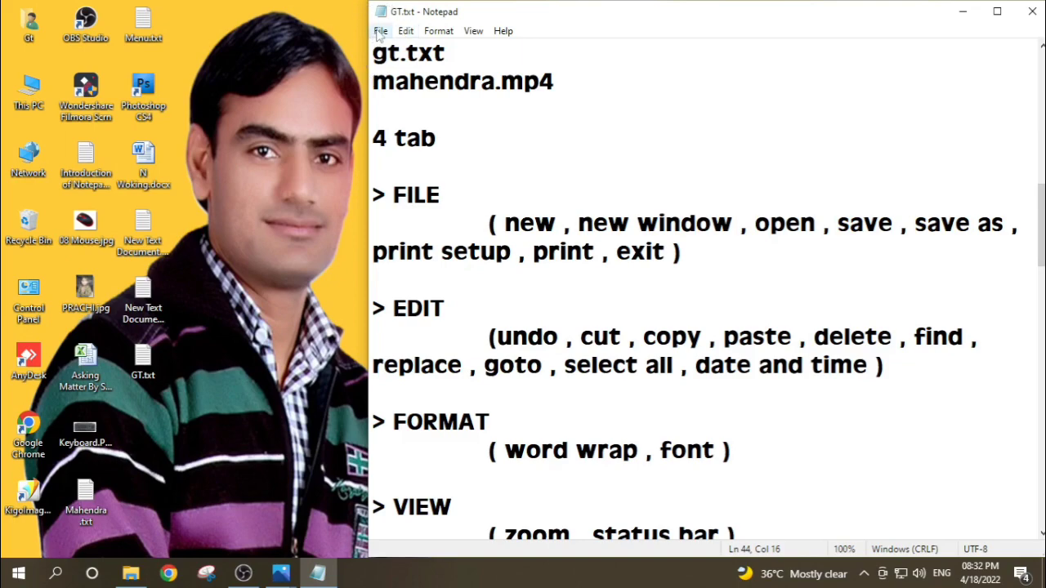
# Step: Set the page orientation to Landscape in Page Setup for GT.txt
pyautogui.click(380, 32)
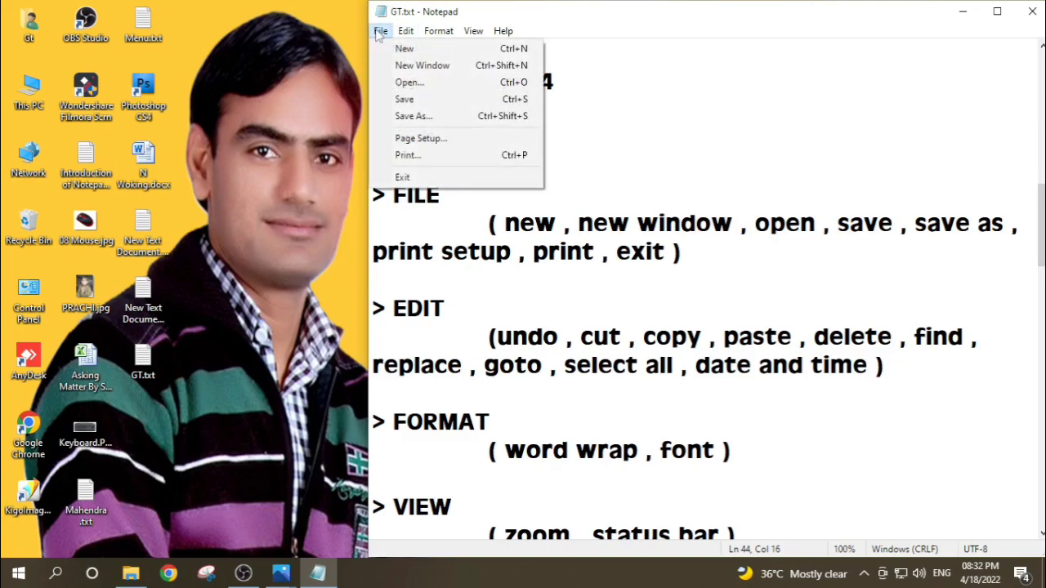
pyautogui.click(434, 139)
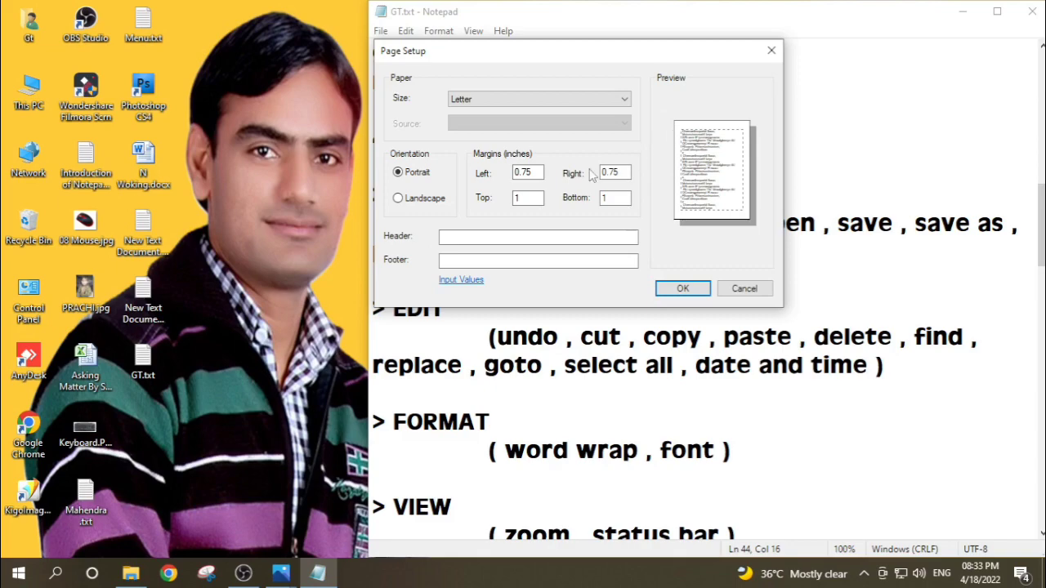
pyautogui.click(399, 204)
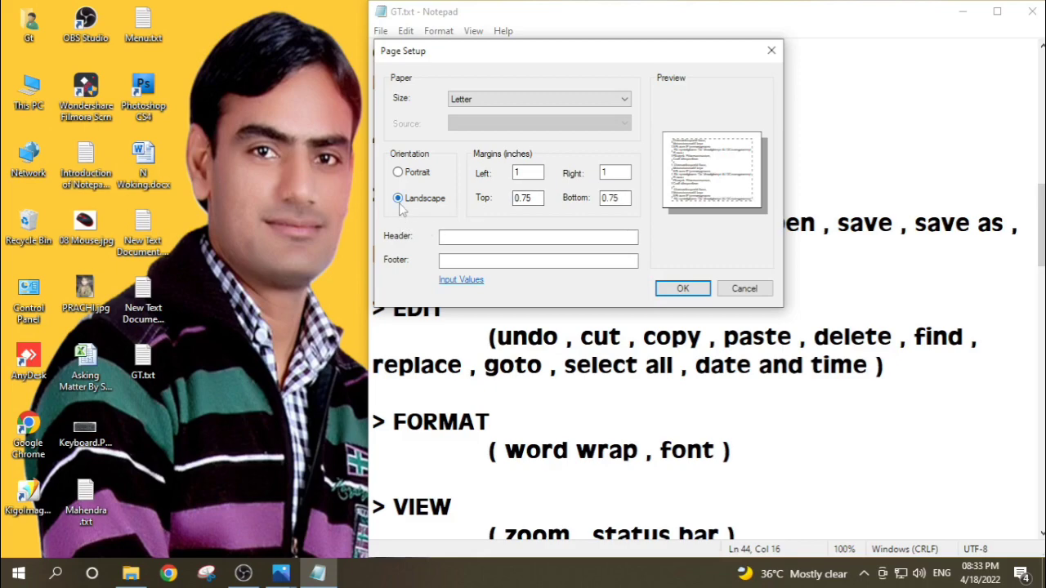
pyautogui.click(683, 288)
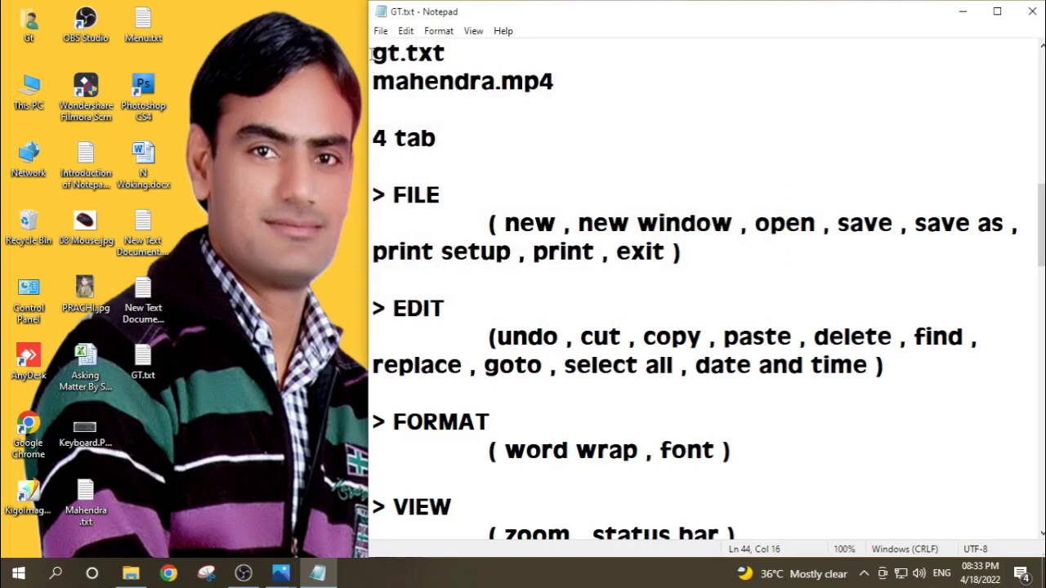
# Step: Bring up the Print settings, select the Canon LBP2900 printer, and close them without printing
pyautogui.click(381, 31)
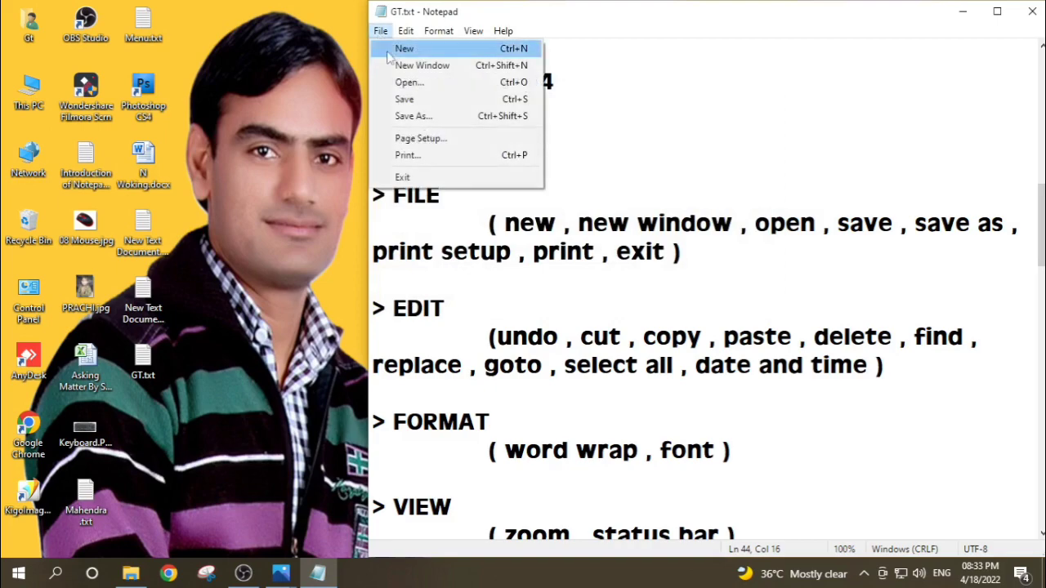
pyautogui.click(411, 156)
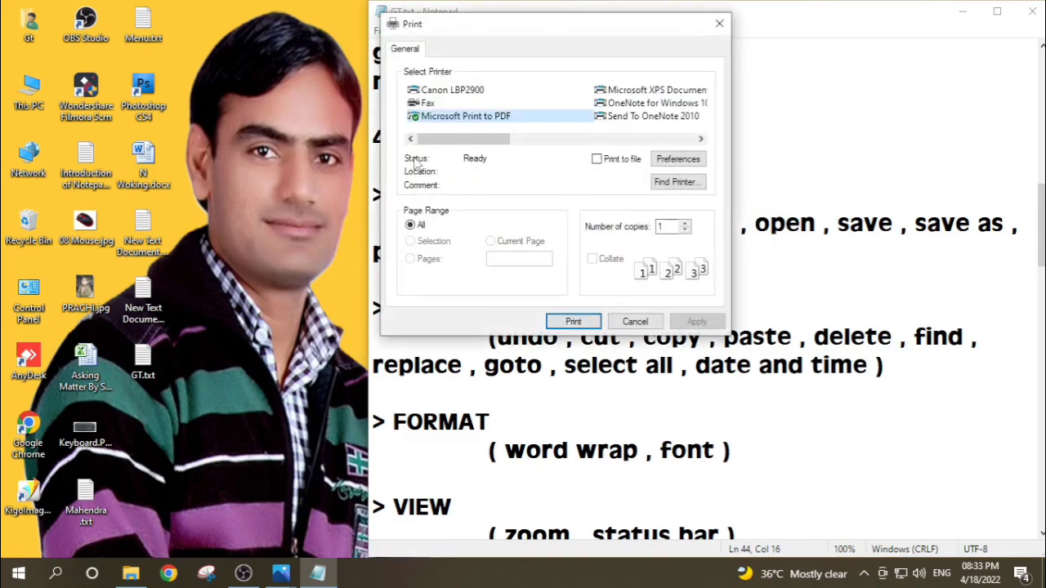
pyautogui.click(447, 96)
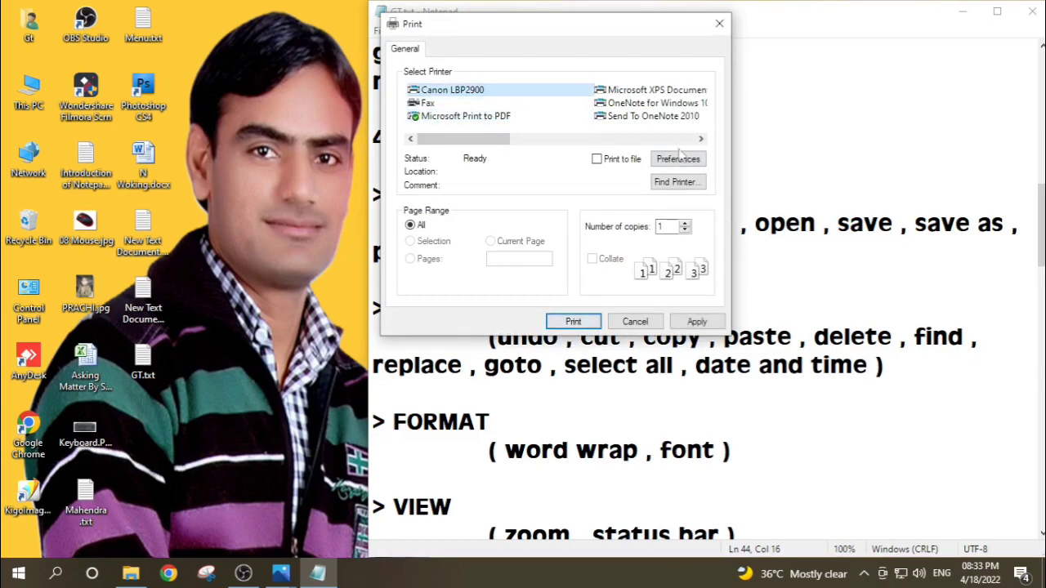
pyautogui.click(718, 24)
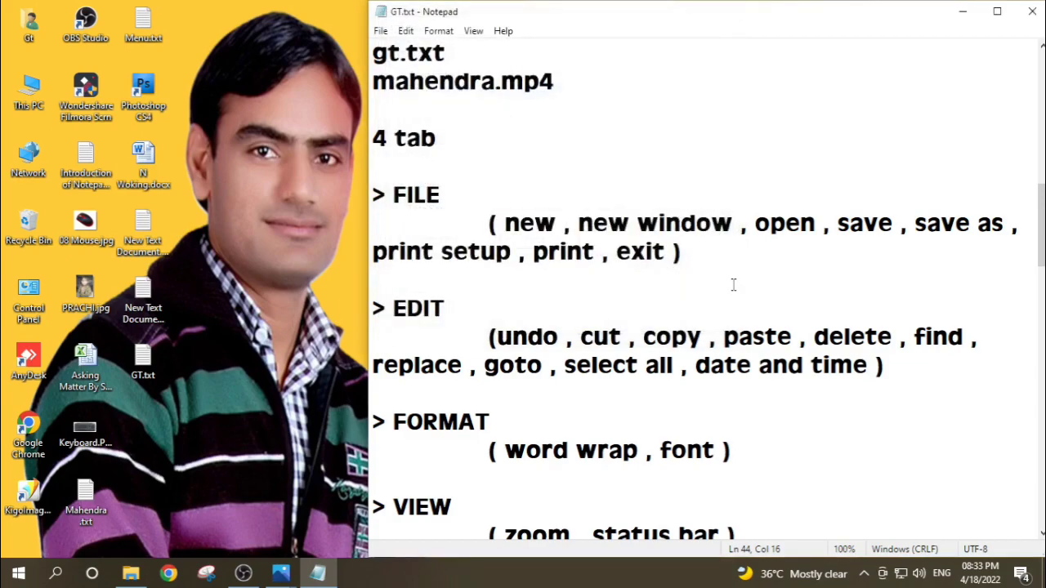
# Step: Exit the GT.txt document with the Exit command
pyautogui.click(381, 31)
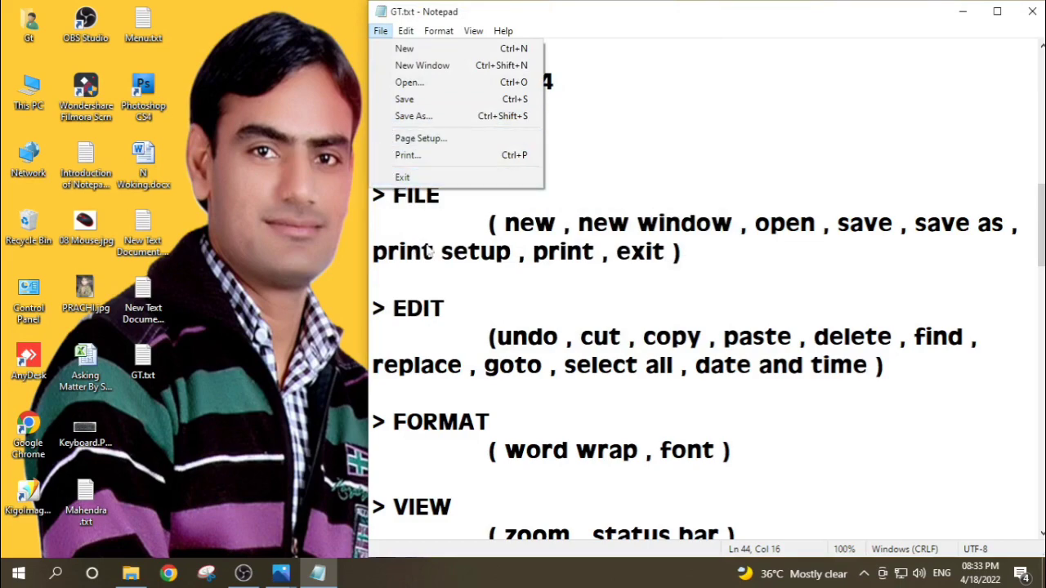
pyautogui.click(622, 169)
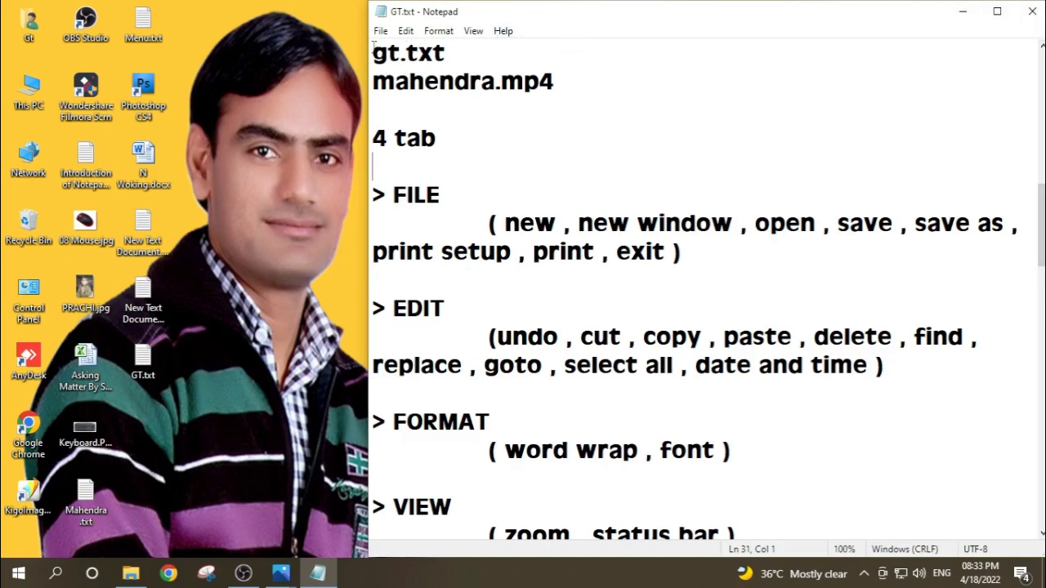
pyautogui.click(380, 33)
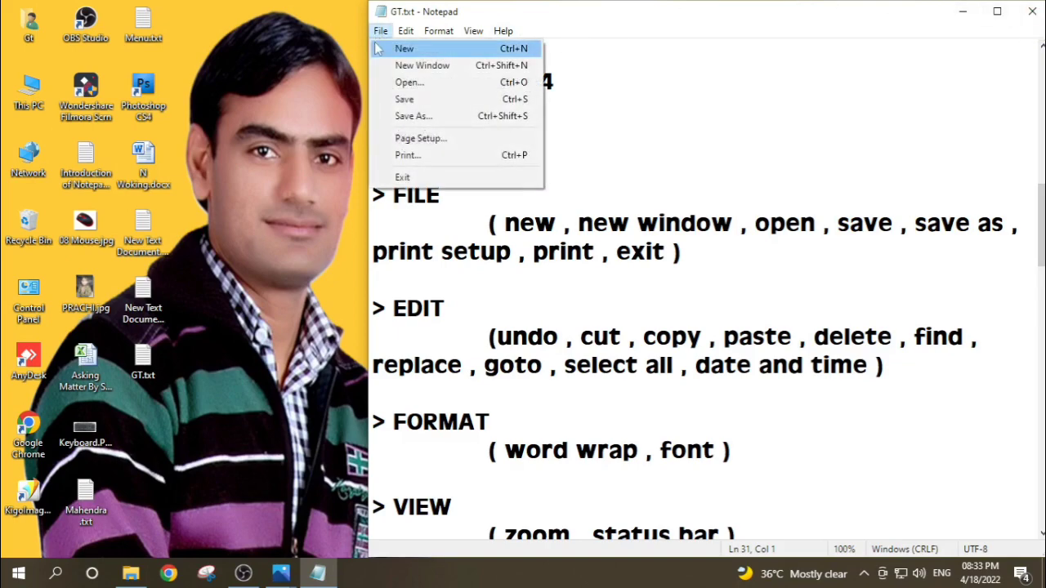
pyautogui.click(402, 178)
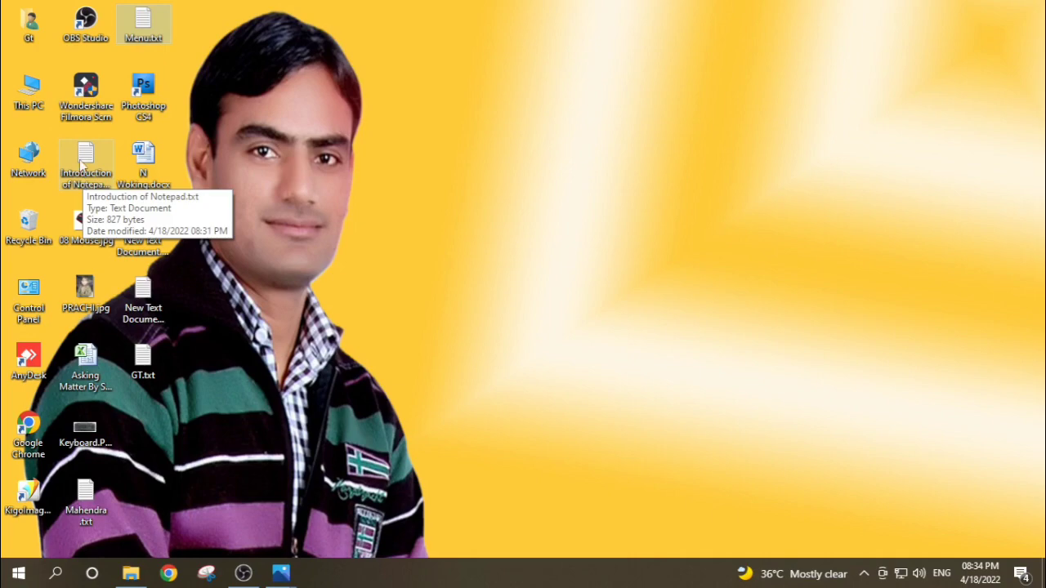
# Step: Open Introduction of Notepad.txt from the desktop and extend its window down to the taskbar
pyautogui.doubleClick(80, 181)
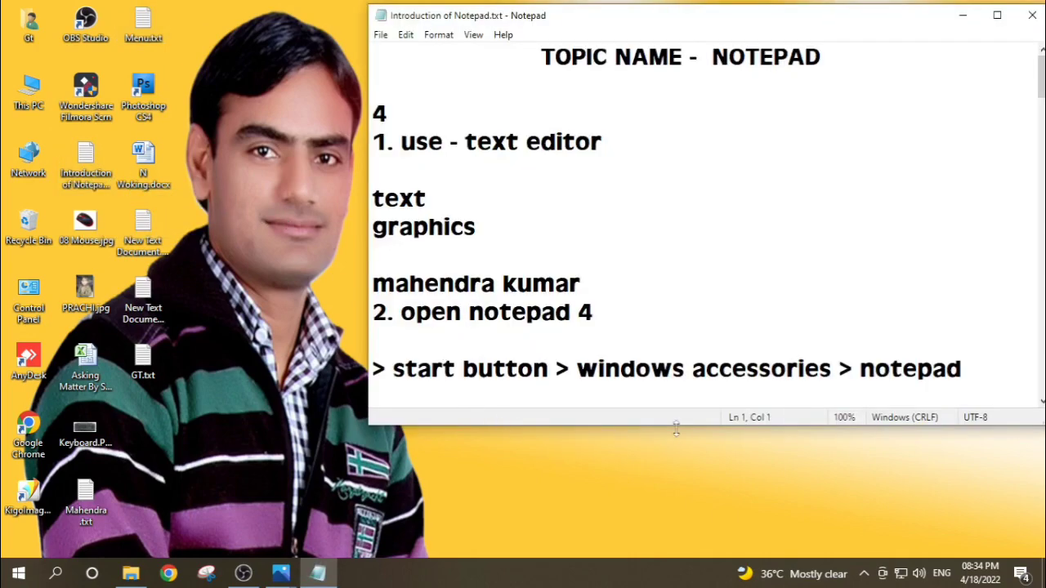
pyautogui.moveTo(674, 426); pyautogui.dragTo(682, 556)
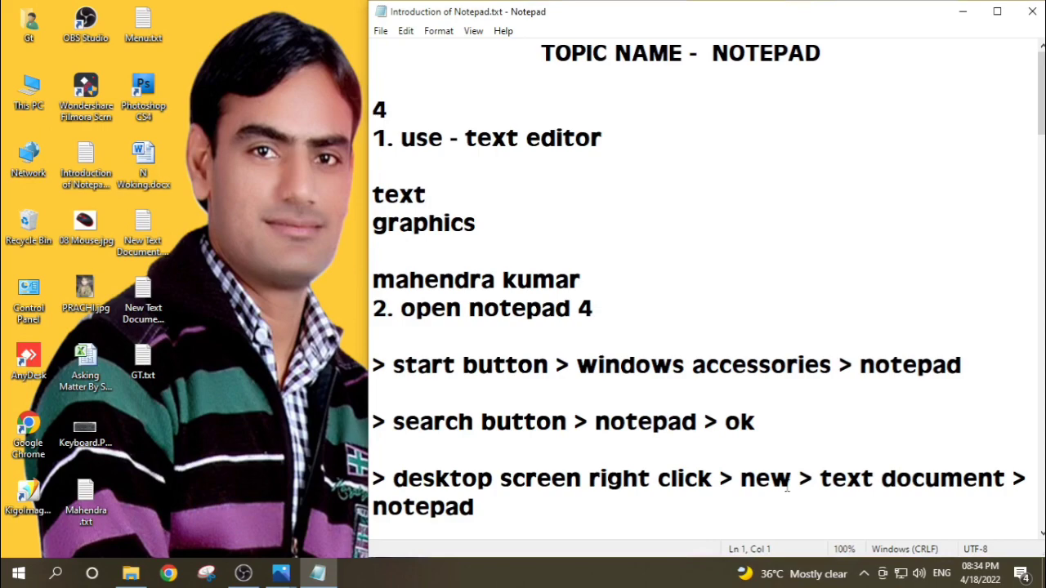
pyautogui.scroll(-2, 731, 421)
pyautogui.scroll(-5, 732, 421)
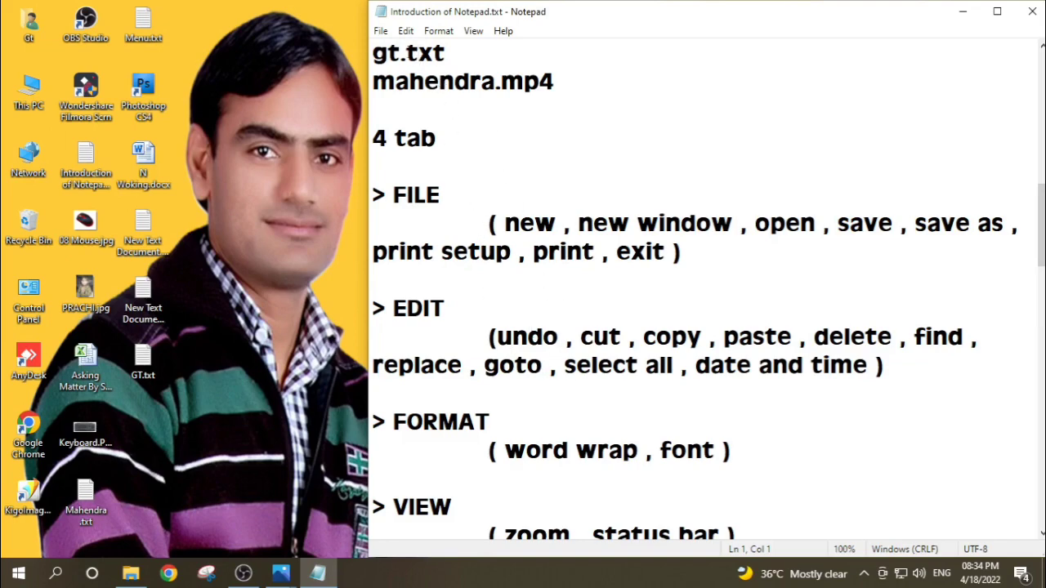
# Step: Write "kuchaman city" on the third line below the person's name at the end of the notes
pyautogui.click(406, 31)
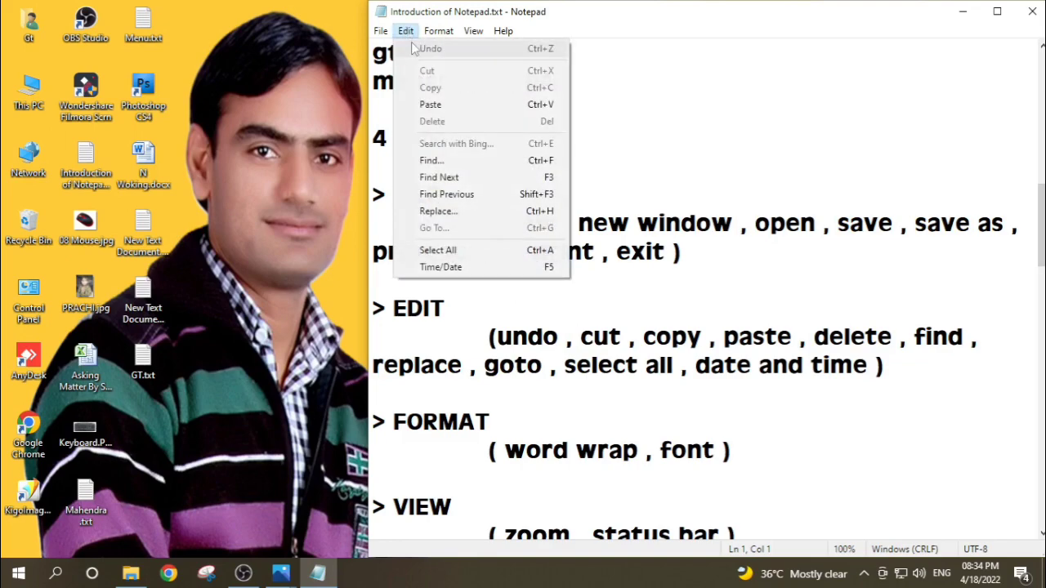
pyautogui.click(773, 469)
pyautogui.scroll(-5, 773, 470)
pyautogui.click(383, 248)
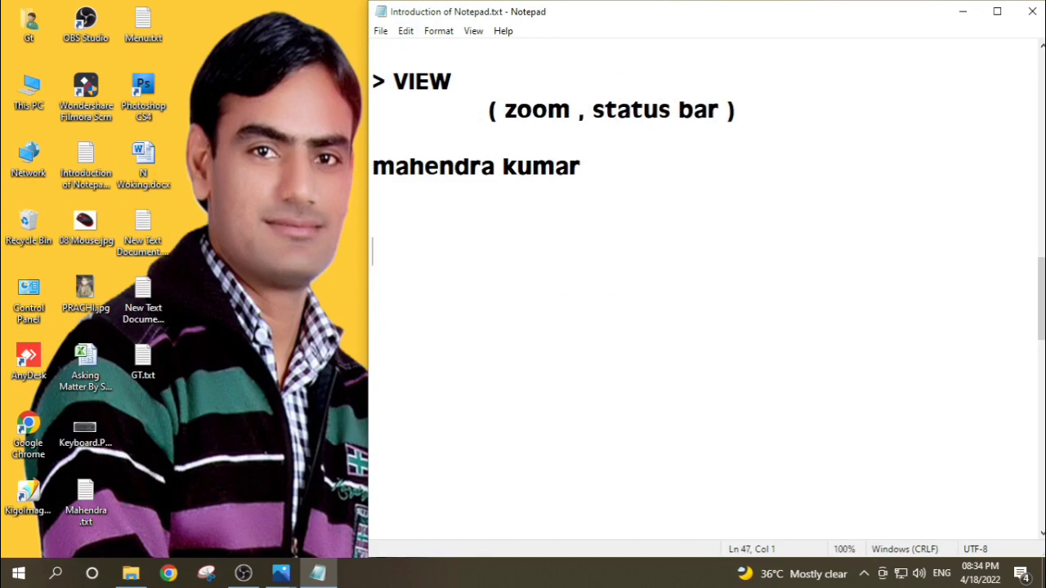
pyautogui.write('ku')
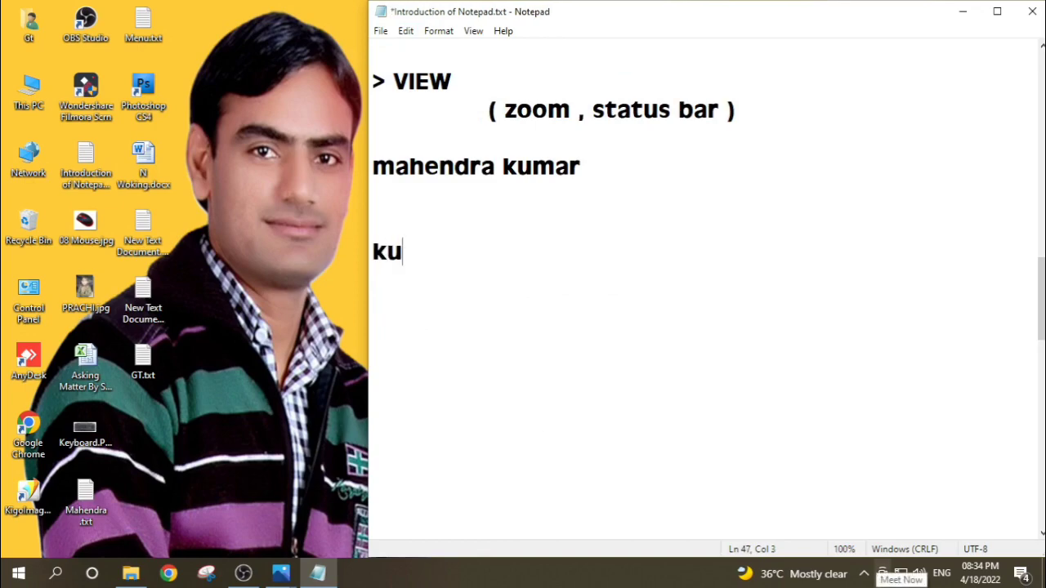
pyautogui.write('chaman ict')
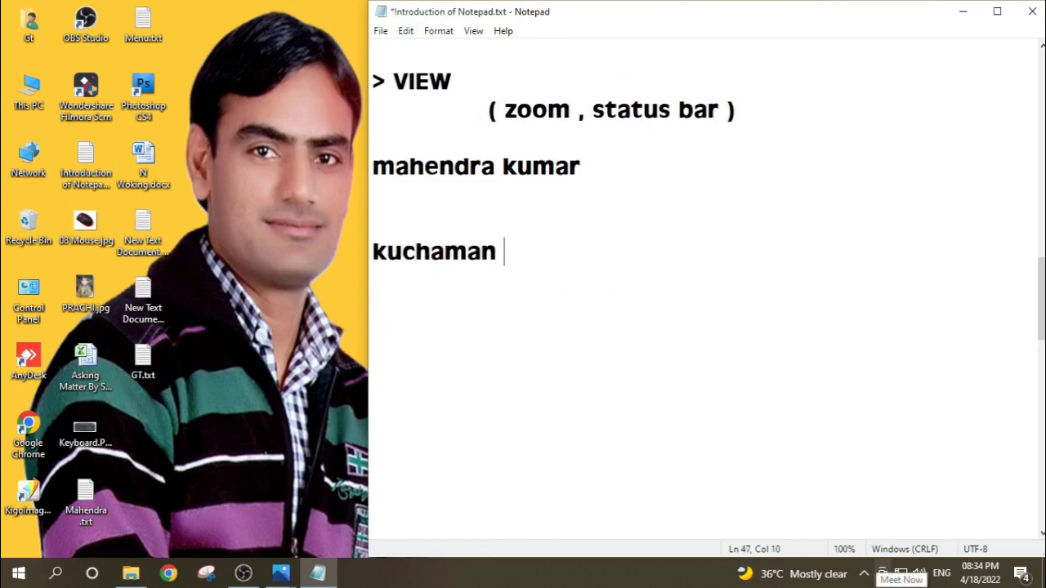
pyautogui.press('BackSpace')
pyautogui.press('BackSpace')
pyautogui.press('BackSpace')
pyautogui.write('city')
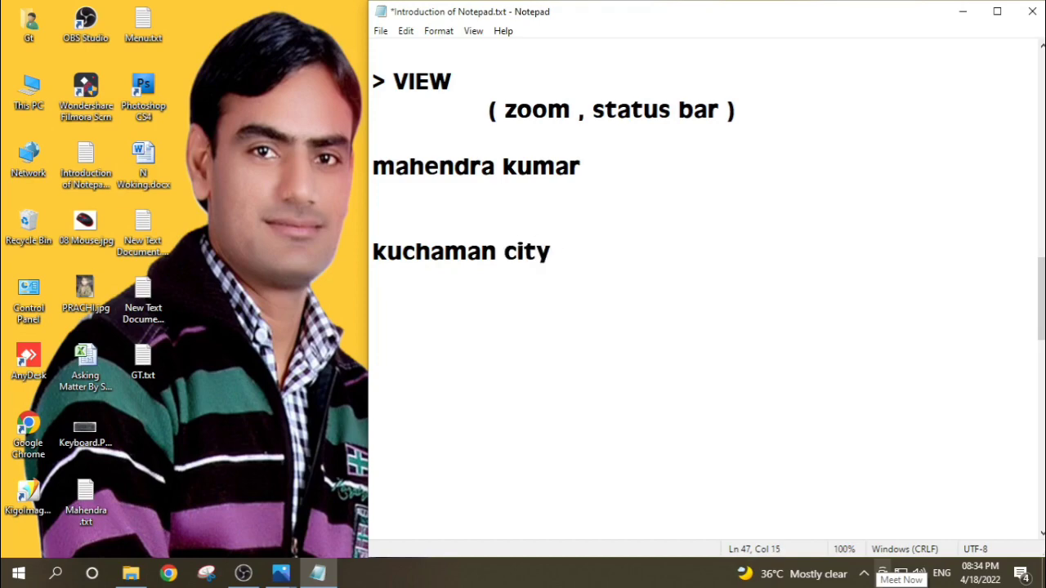
# Step: Delete the "kuchaman city" text, consulting the Keyboard.PNG picture in Photos beforehand, and undo the deletion
pyautogui.click(549, 253)
pyautogui.moveTo(549, 253); pyautogui.dragTo(349, 255)
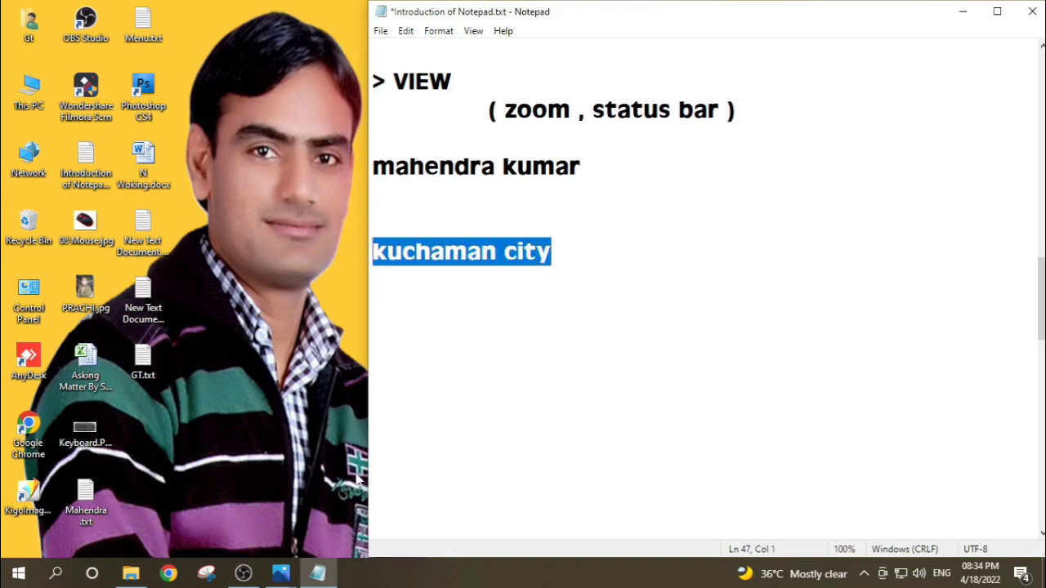
pyautogui.moveTo(279, 576)
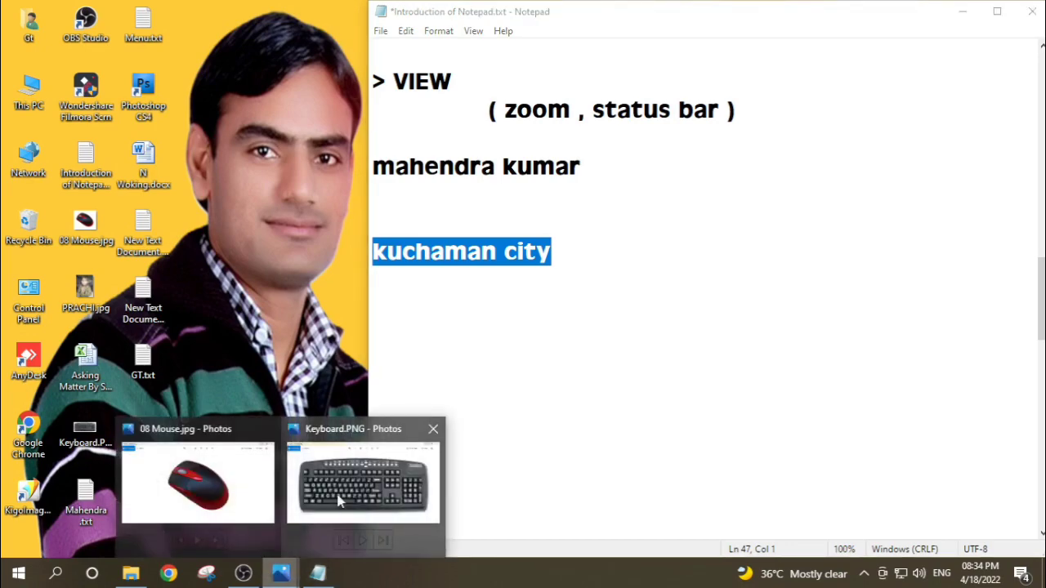
pyautogui.click(339, 494)
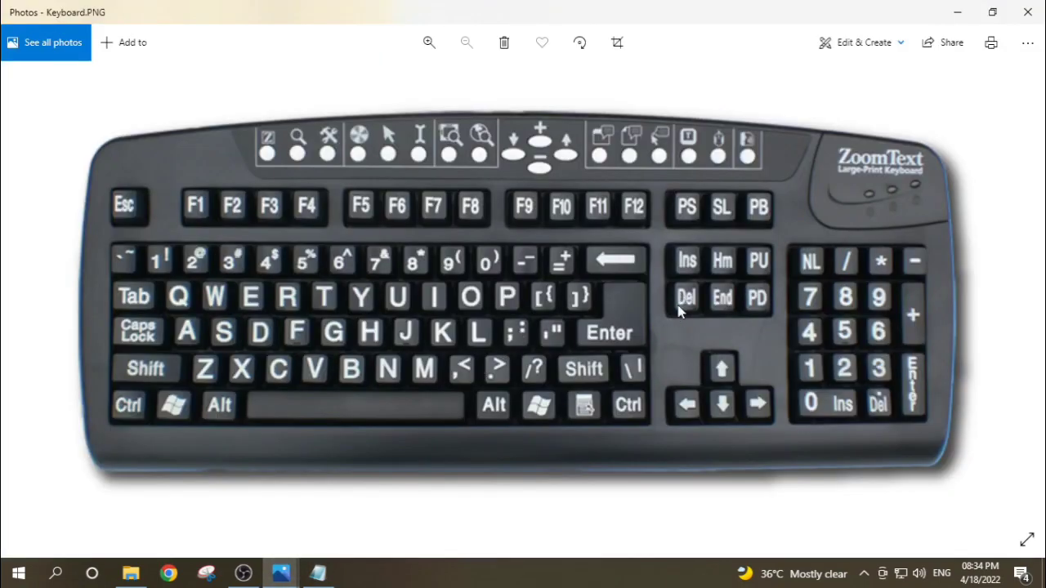
pyautogui.click(957, 13)
pyautogui.press('Delete')
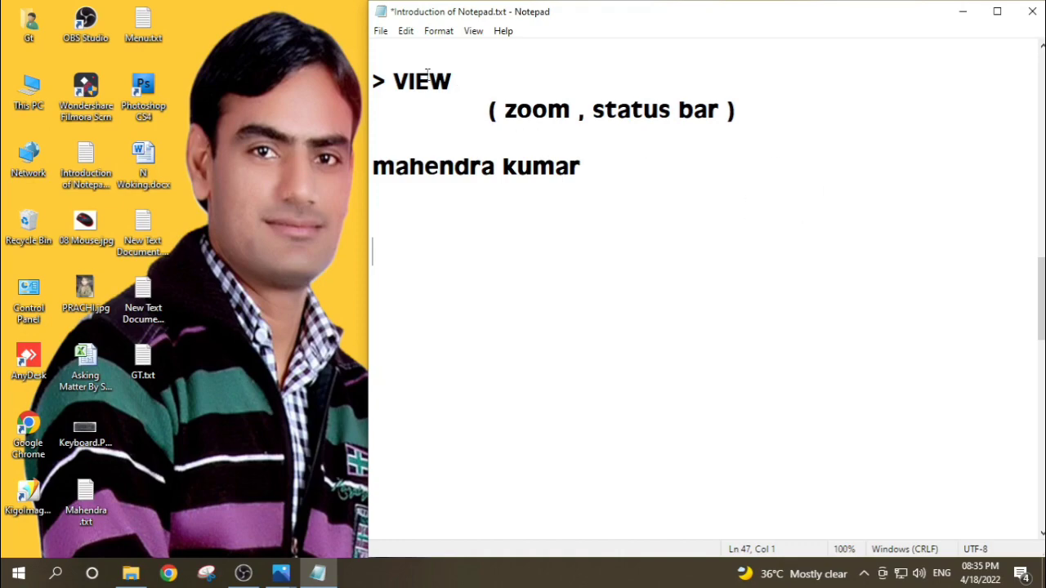
pyautogui.click(406, 33)
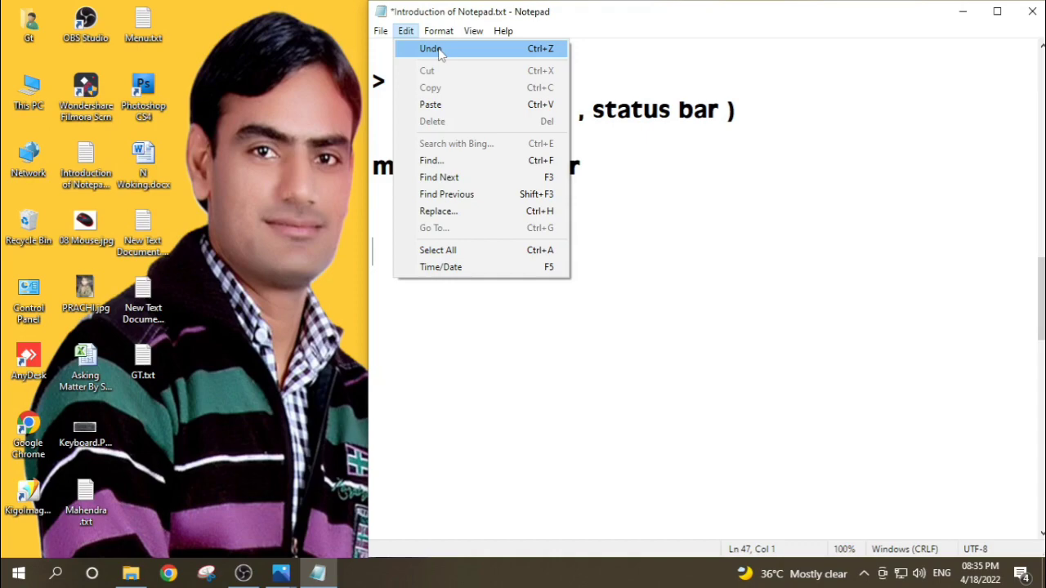
pyautogui.click(431, 49)
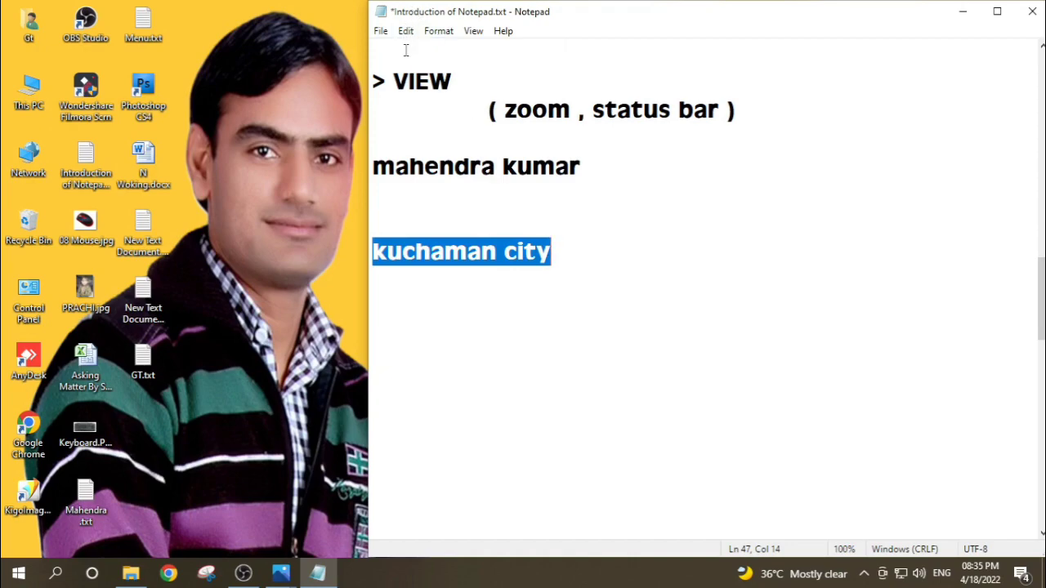
# Step: Add the line "undo ctrl + Z" directly below "kuchaman city"
pyautogui.click(556, 251)
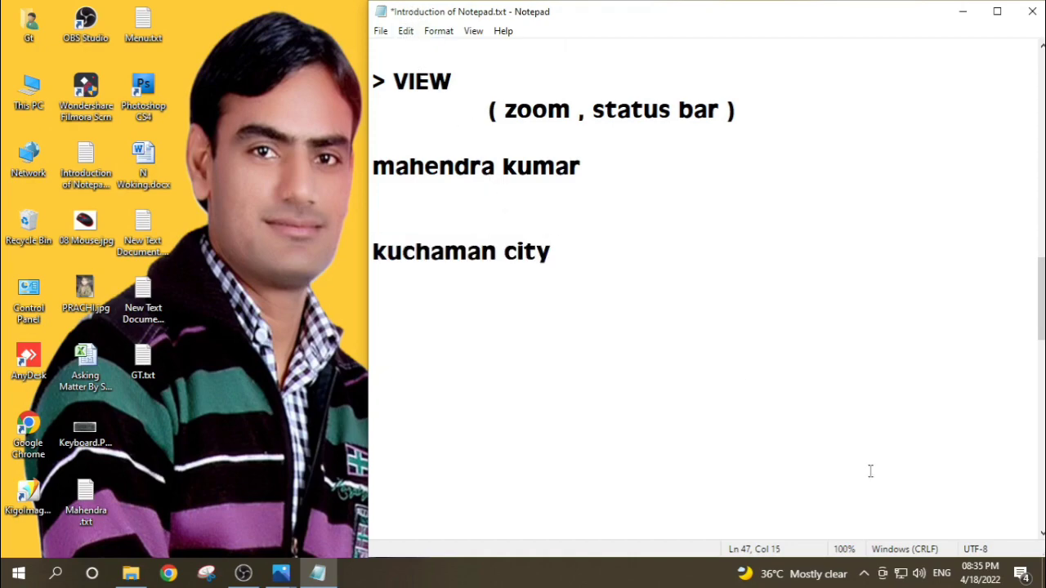
pyautogui.press('Return')
pyautogui.write('un')
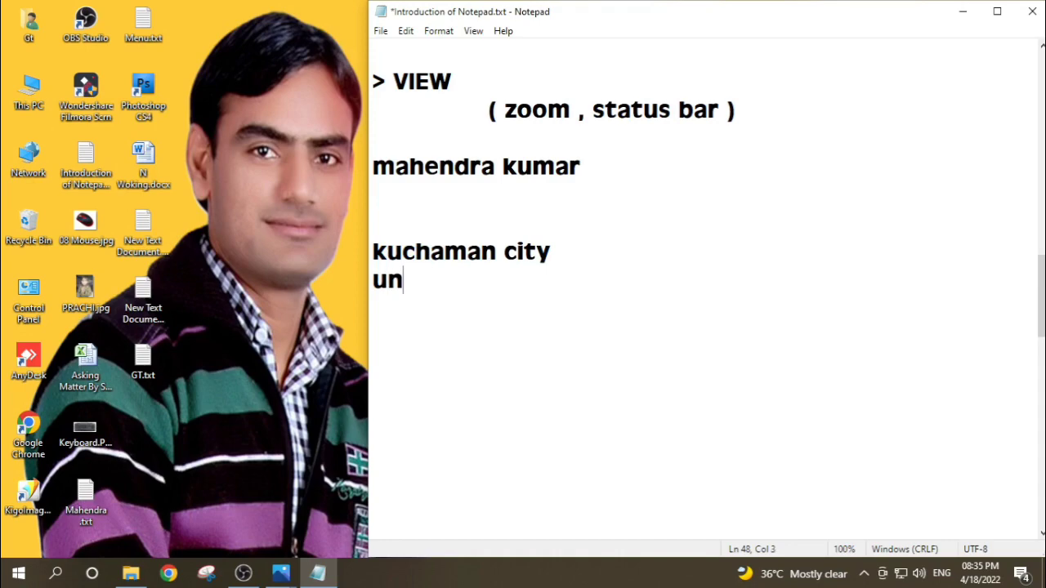
pyautogui.write('do  ct')
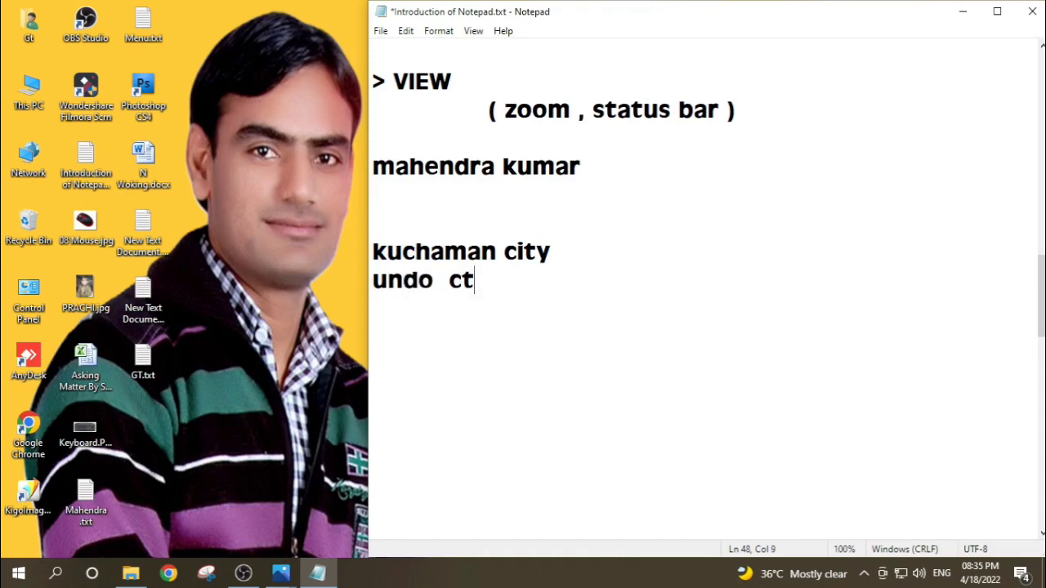
pyautogui.write('rl + Z')
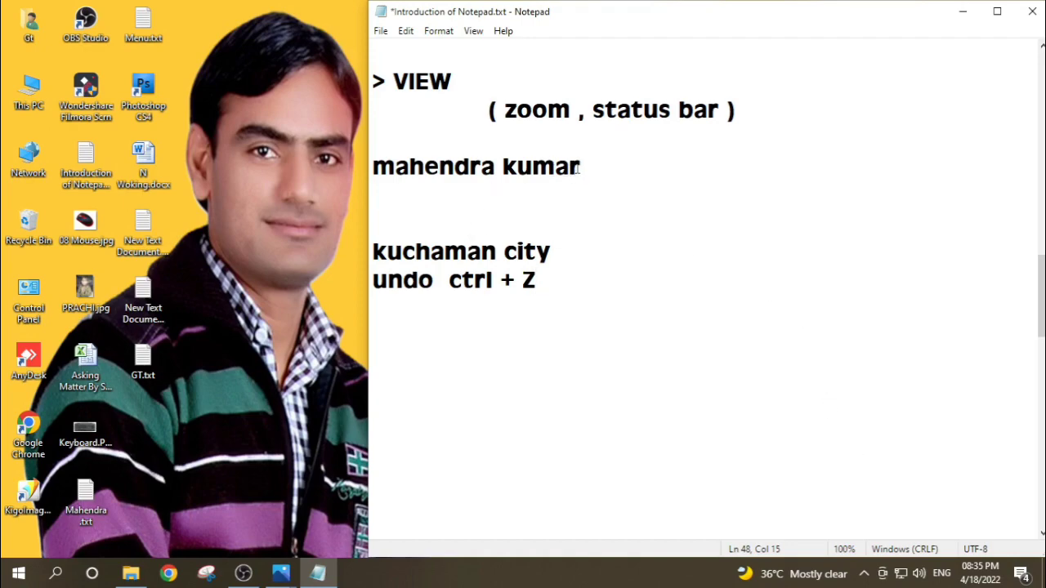
# Step: Delete the person's full name below the VIEW entry and undo the deletion
pyautogui.moveTo(581, 167); pyautogui.dragTo(365, 171)
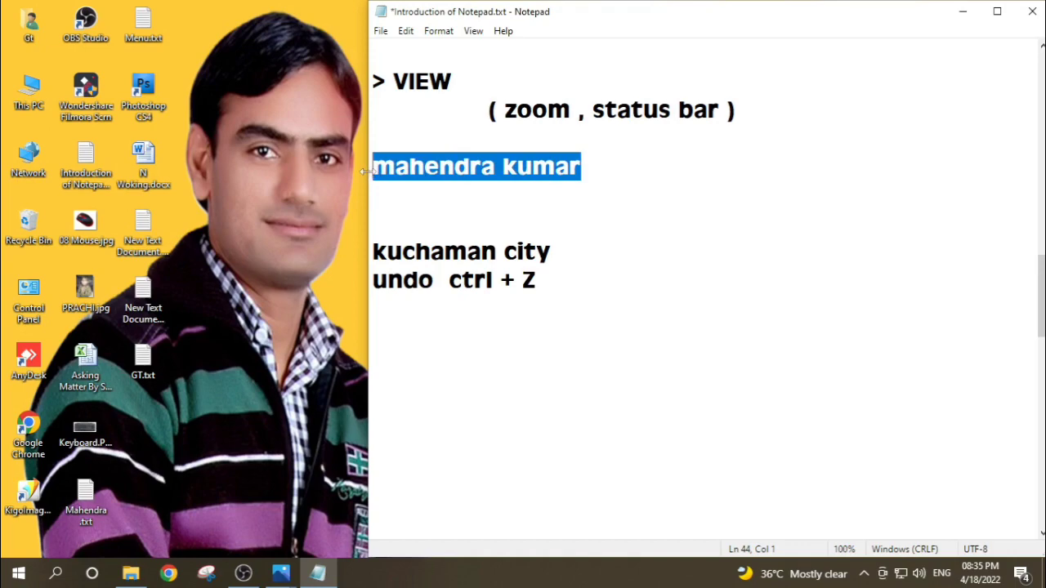
pyautogui.press('Delete')
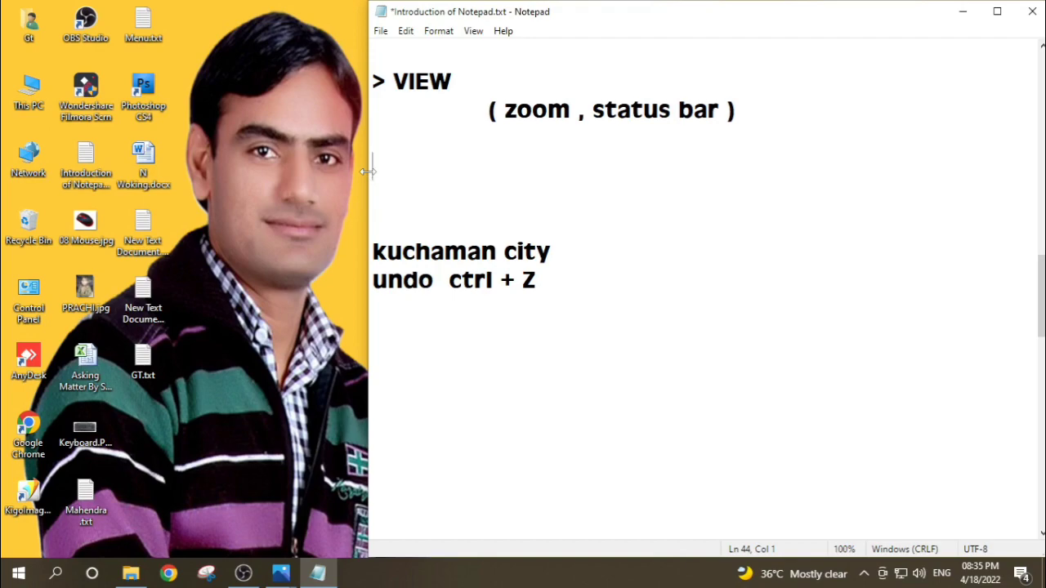
pyautogui.hotkey('ctrl', 'z')
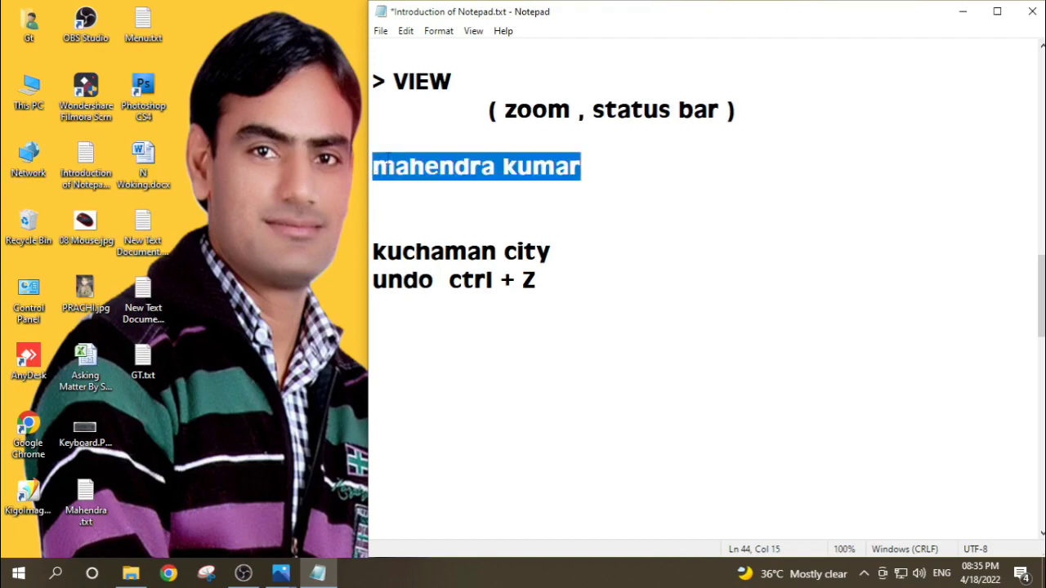
pyautogui.click(549, 196)
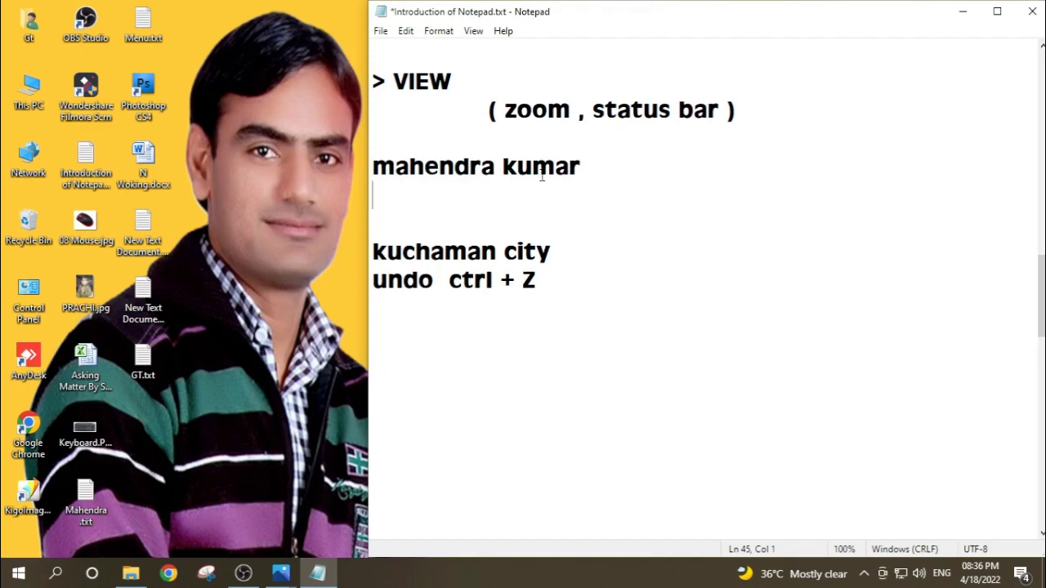
# Step: Cut the person's name from below the VIEW entry and paste it on line 56, well below the "undo ctrl + Z" line
pyautogui.click(405, 33)
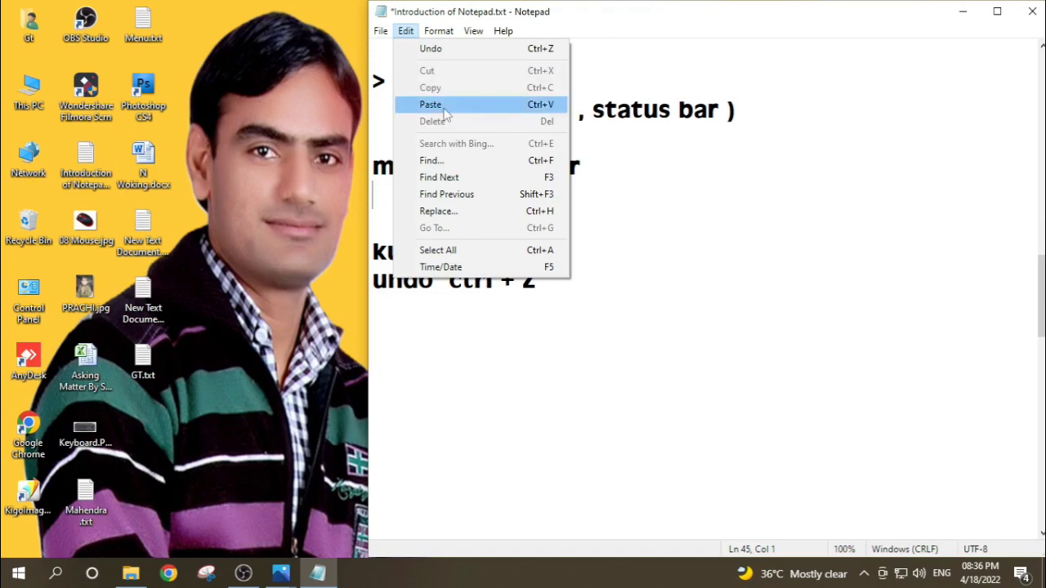
pyautogui.click(478, 368)
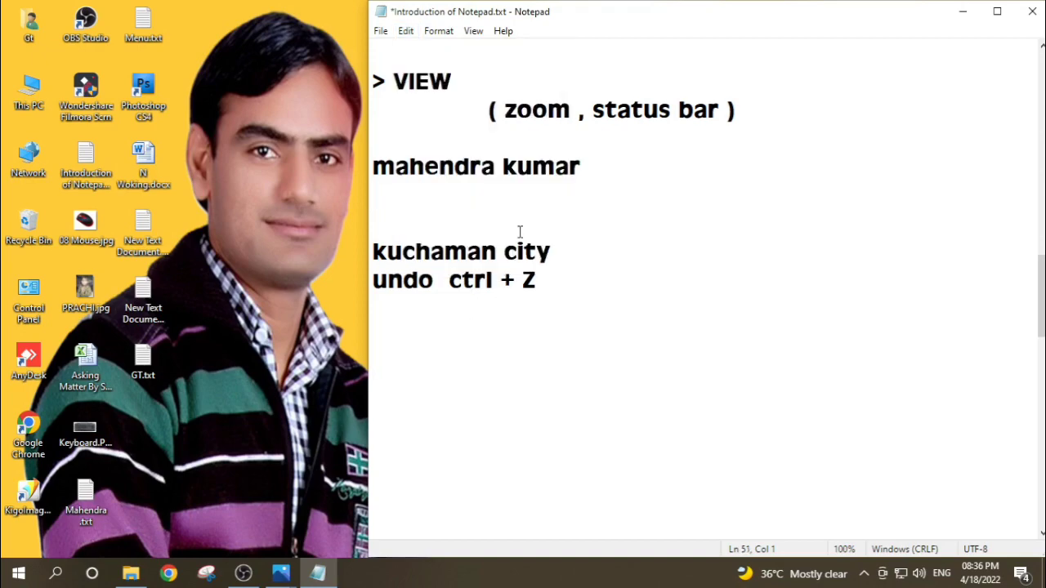
pyautogui.moveTo(579, 169); pyautogui.dragTo(361, 174)
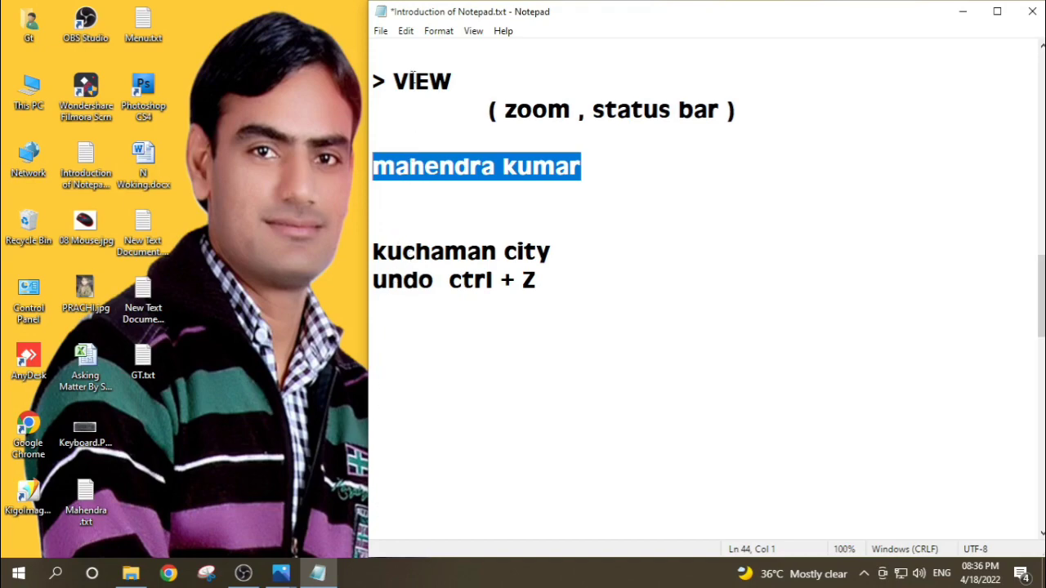
pyautogui.click(406, 32)
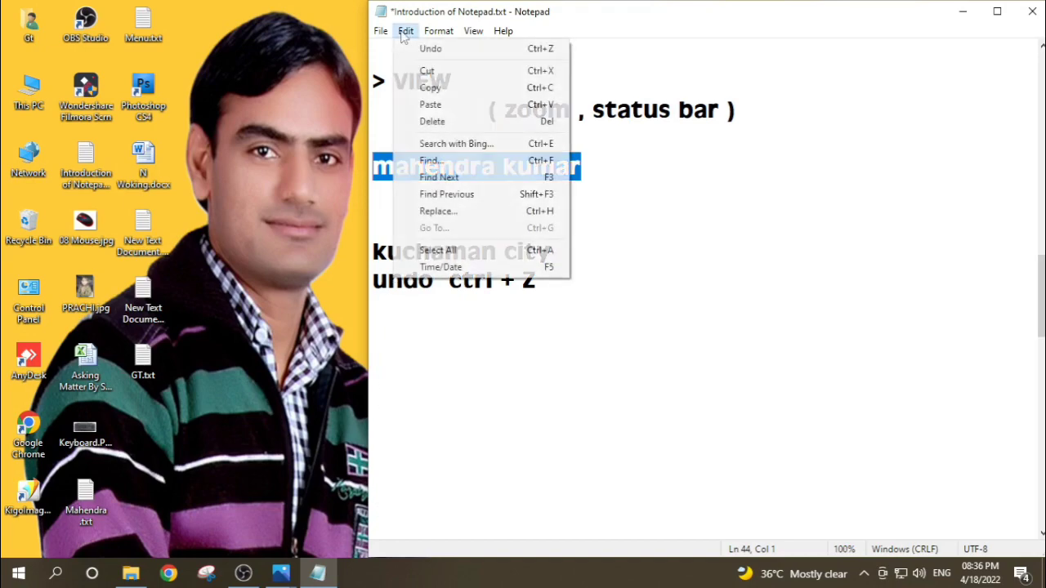
pyautogui.click(426, 71)
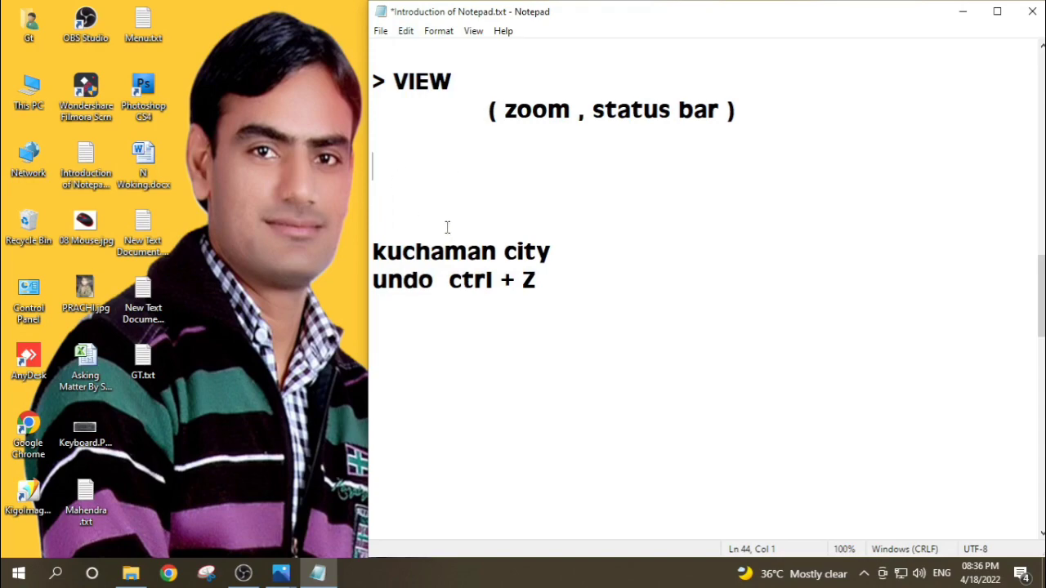
pyautogui.click(379, 510)
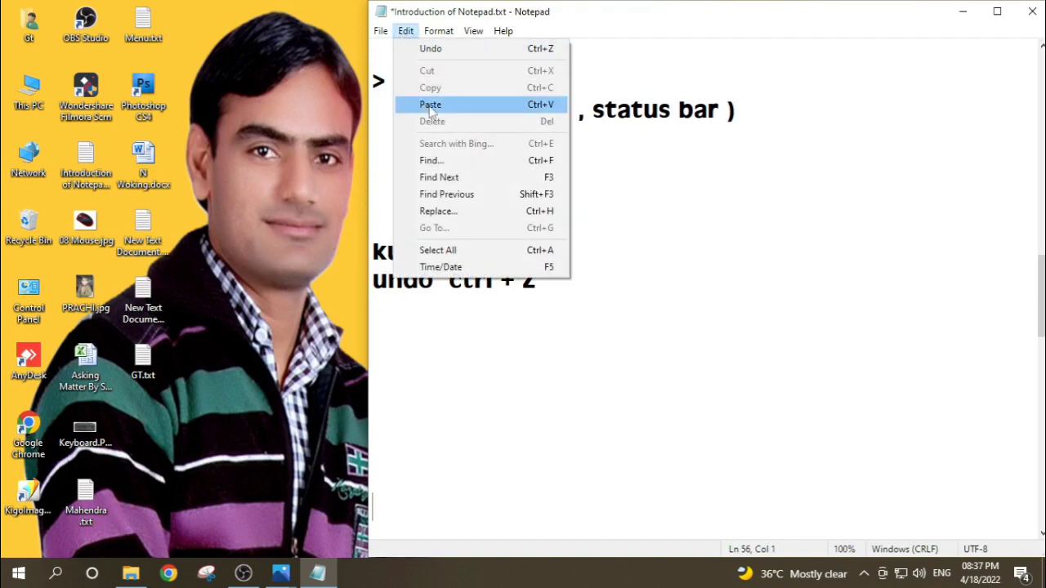
pyautogui.click(431, 106)
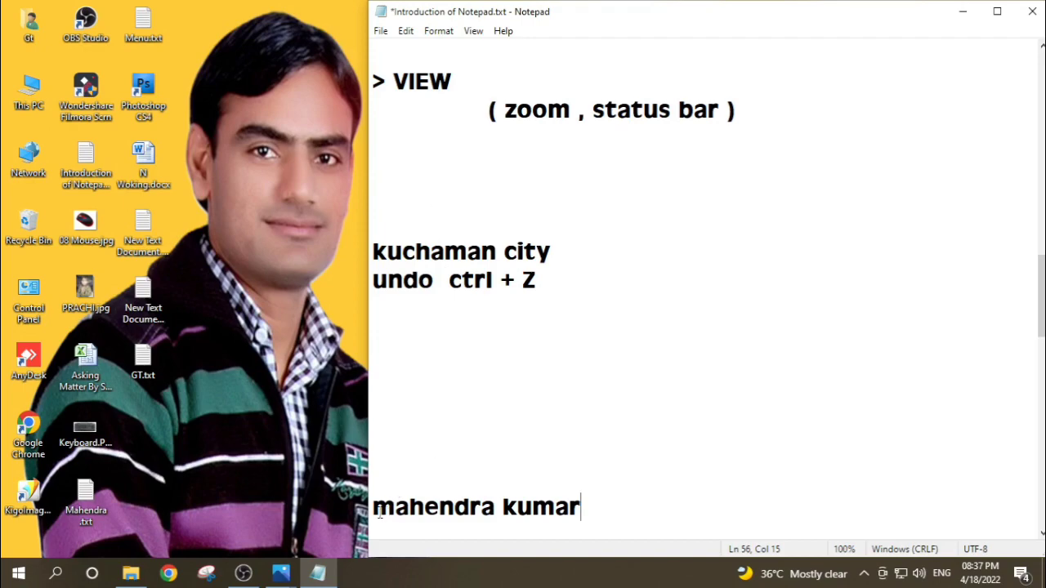
# Step: Copy the person's name from line 56 and paste it on line 44 below the VIEW entry
pyautogui.moveTo(373, 506); pyautogui.dragTo(586, 506)
pyautogui.click(405, 31)
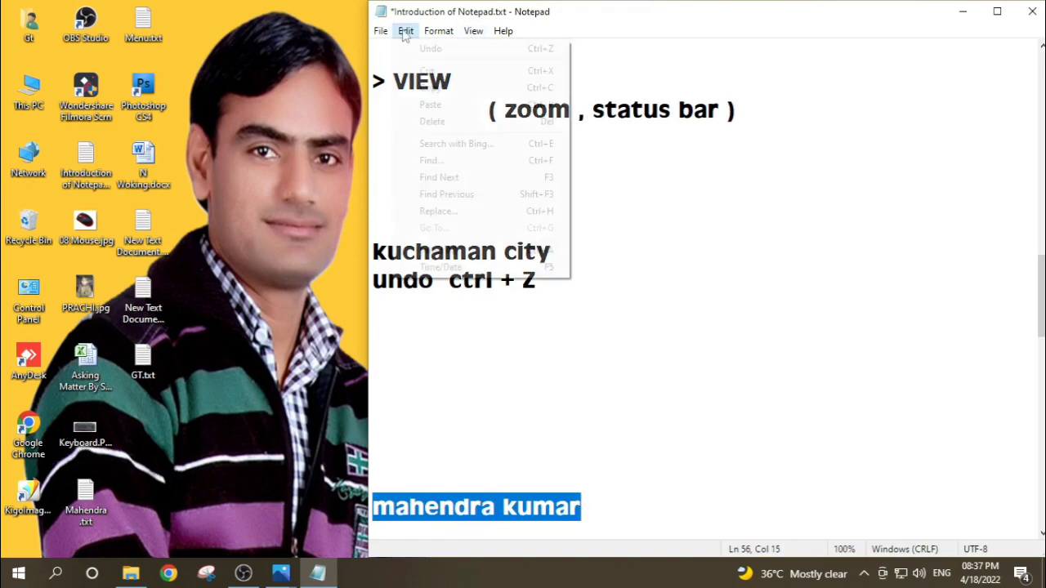
pyautogui.click(433, 89)
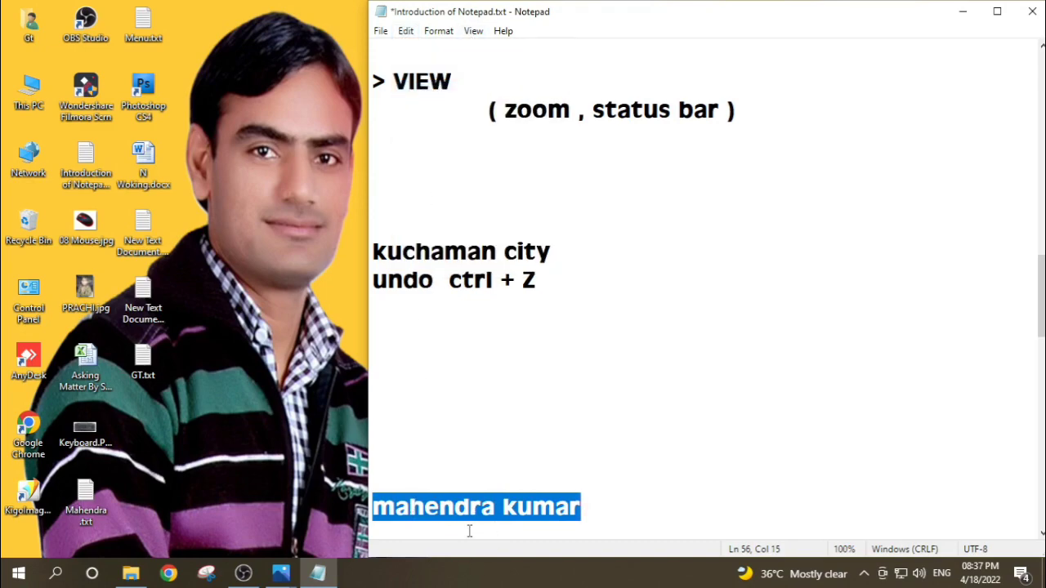
pyautogui.click(375, 164)
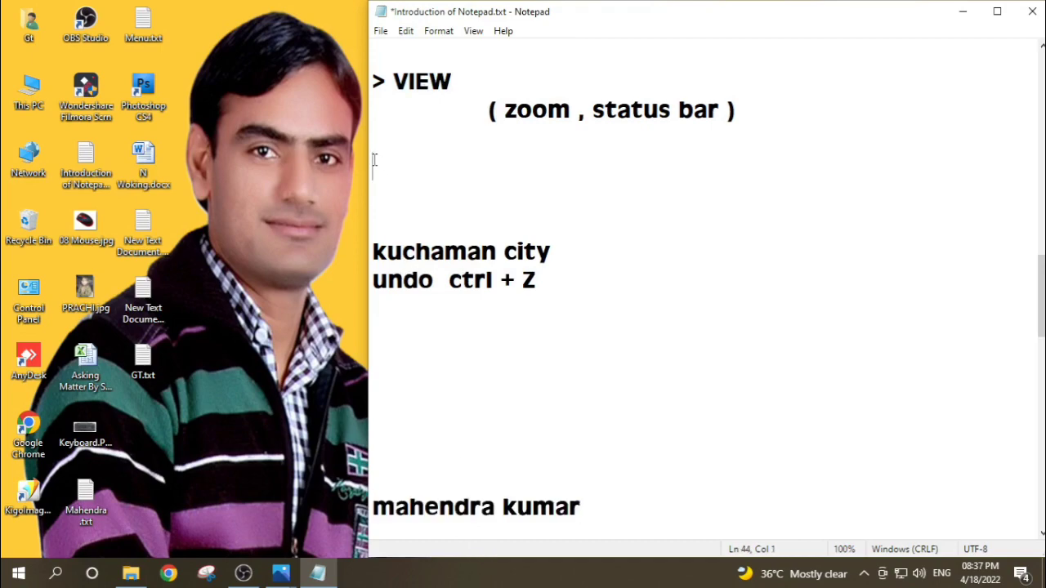
pyautogui.click(406, 31)
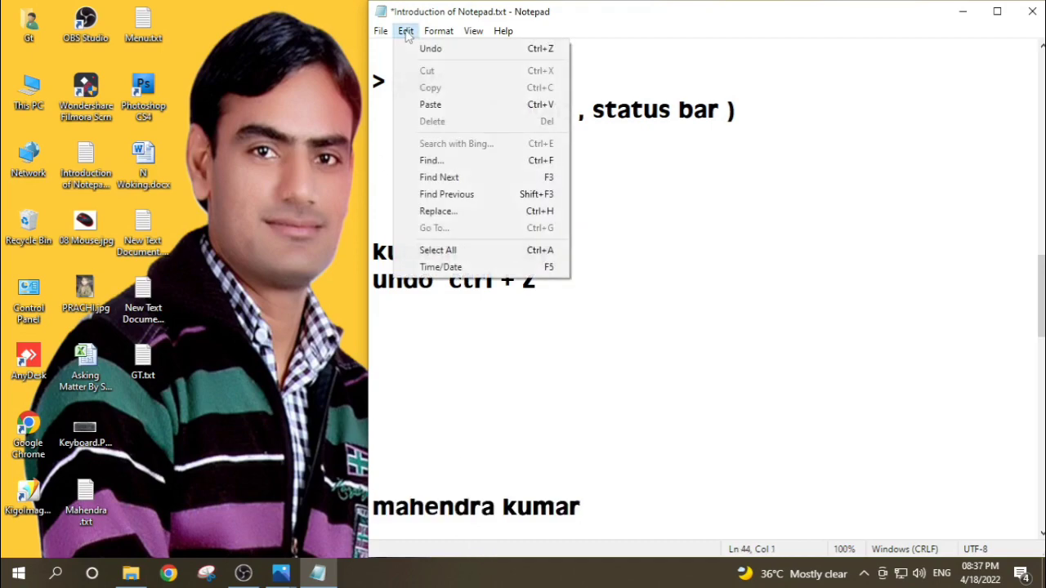
pyautogui.click(430, 106)
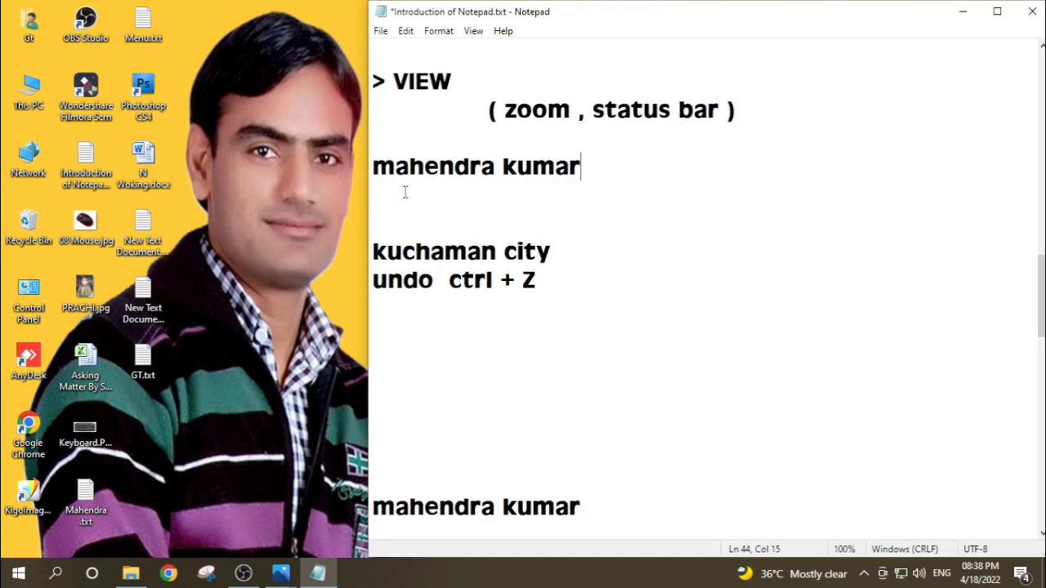
# Step: Delete the "undo ctrl + Z" text below "kuchaman city" with the Delete command
pyautogui.click(406, 33)
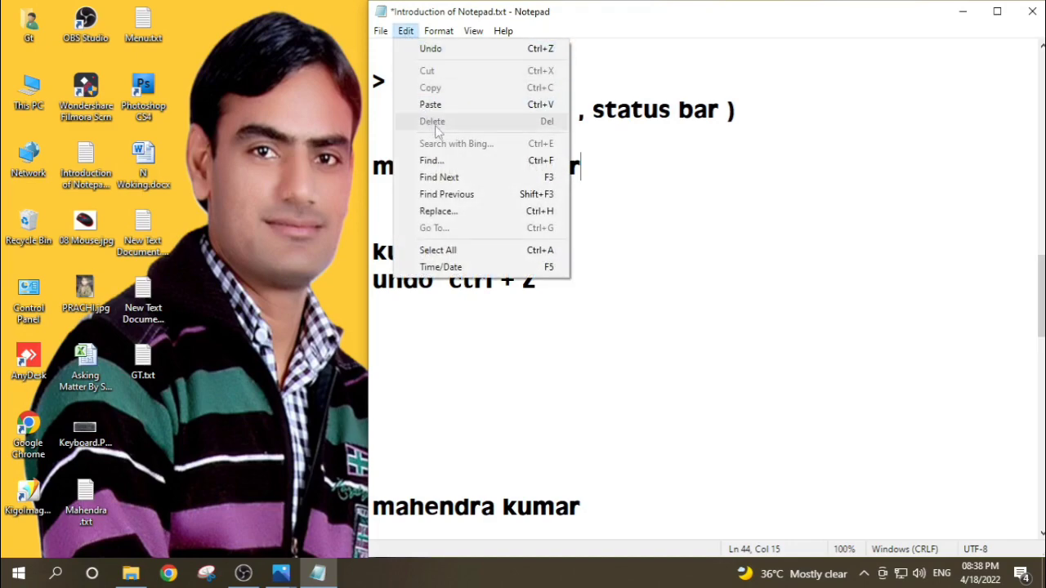
pyautogui.click(657, 331)
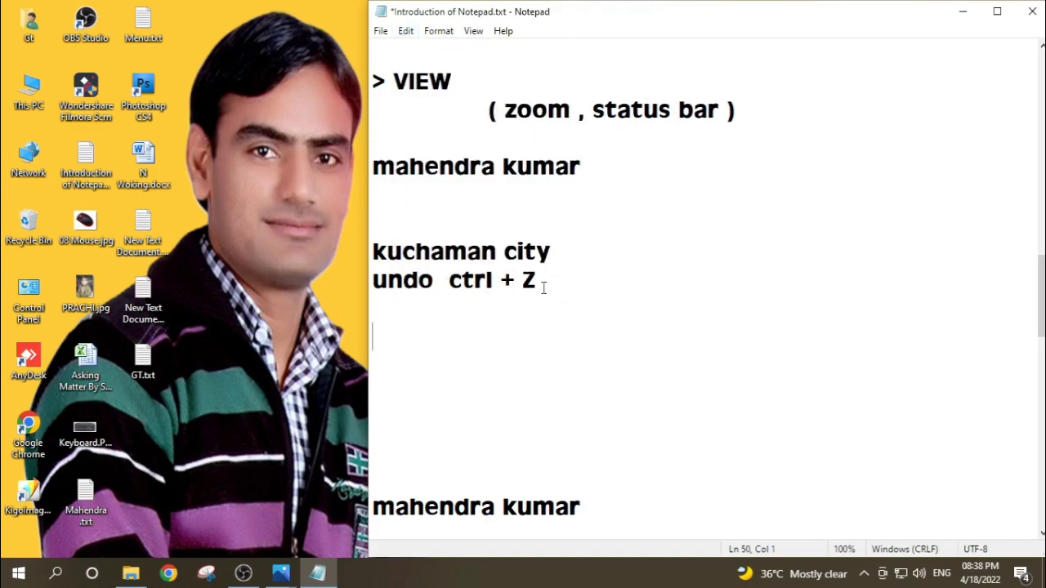
pyautogui.moveTo(542, 285); pyautogui.dragTo(380, 296)
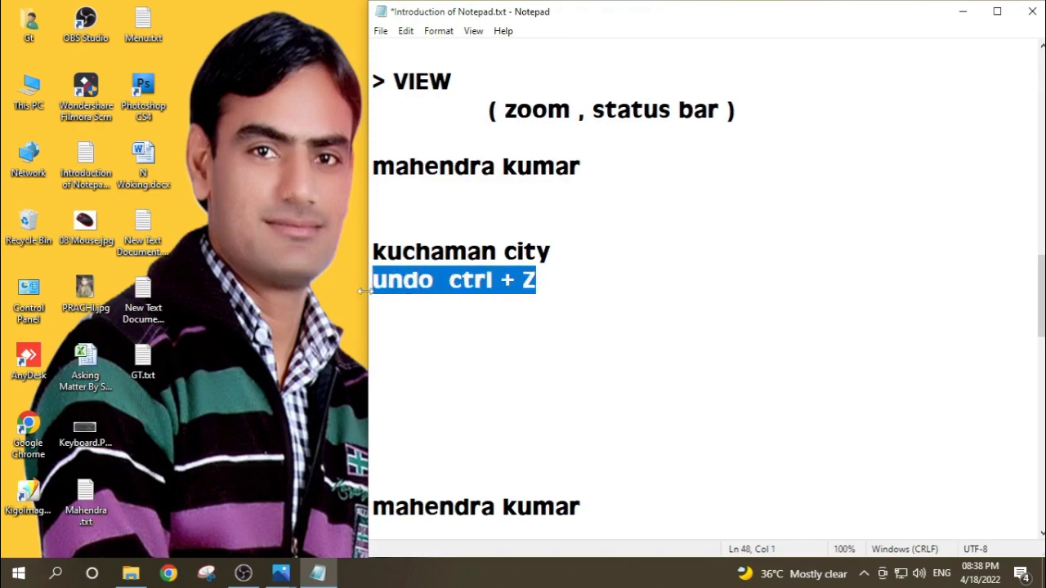
pyautogui.click(406, 33)
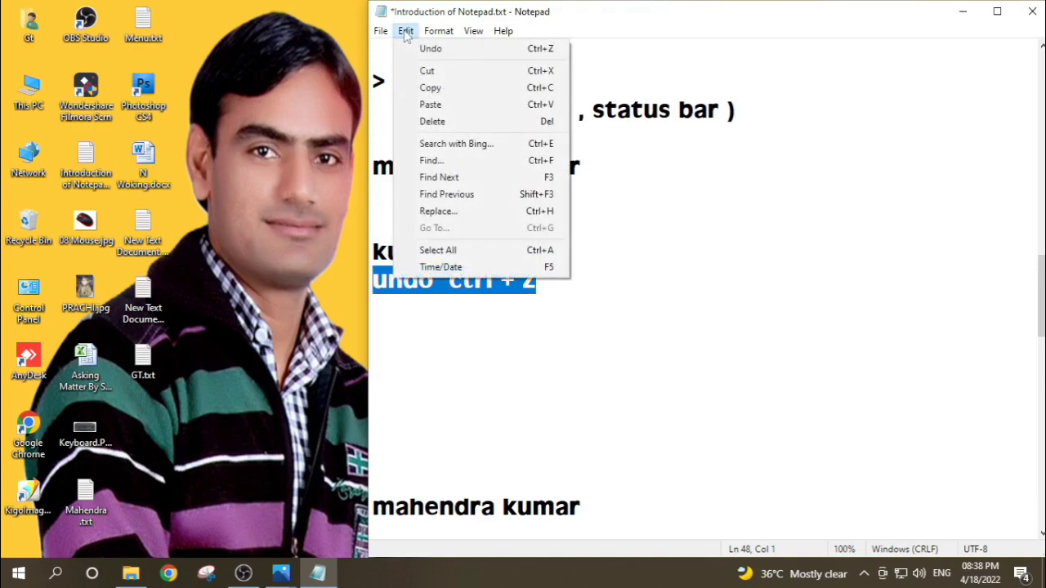
pyautogui.click(435, 122)
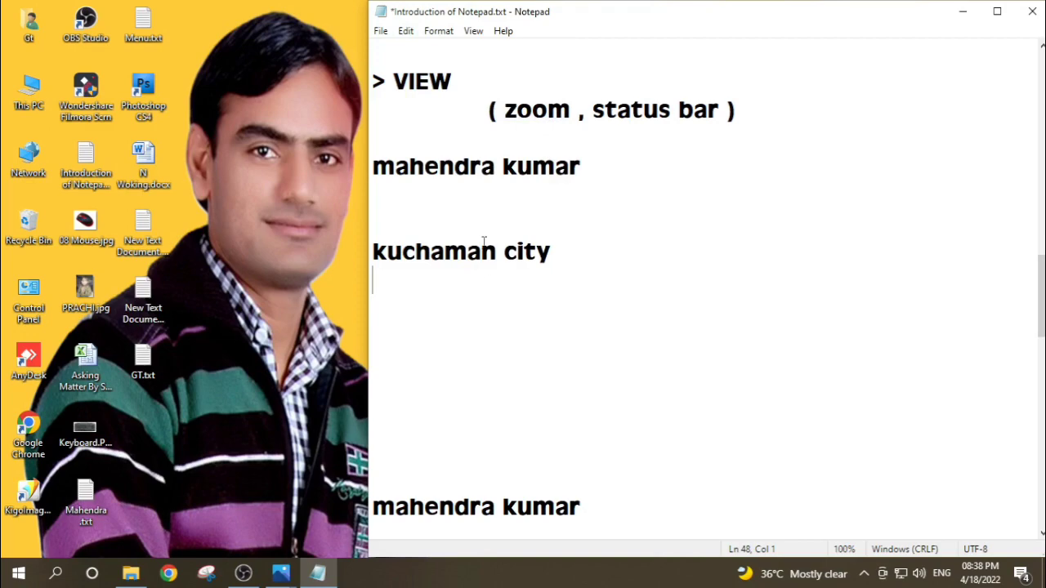
# Step: Place the text cursor at the start of the notes, find "extension" searching downward, and close the Find dialog
pyautogui.click(405, 31)
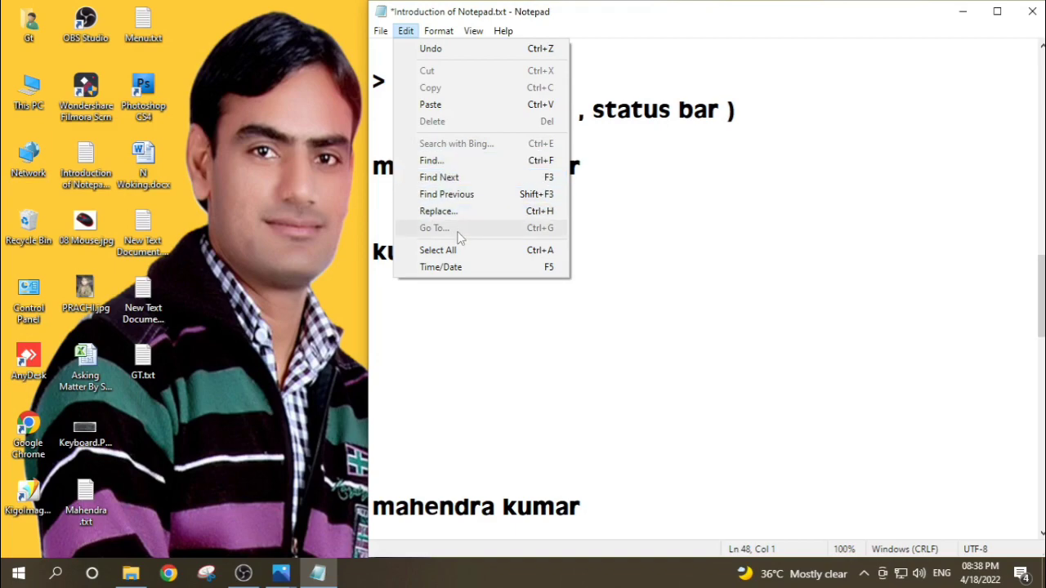
pyautogui.click(602, 222)
pyautogui.scroll(13, 602, 294)
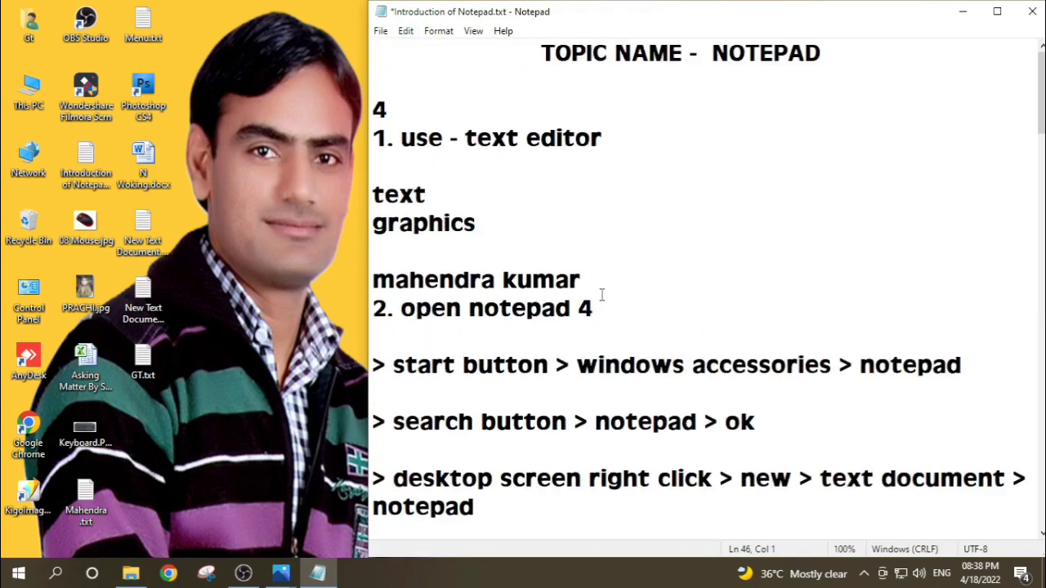
pyautogui.click(382, 54)
pyautogui.scroll(-14, 849, 365)
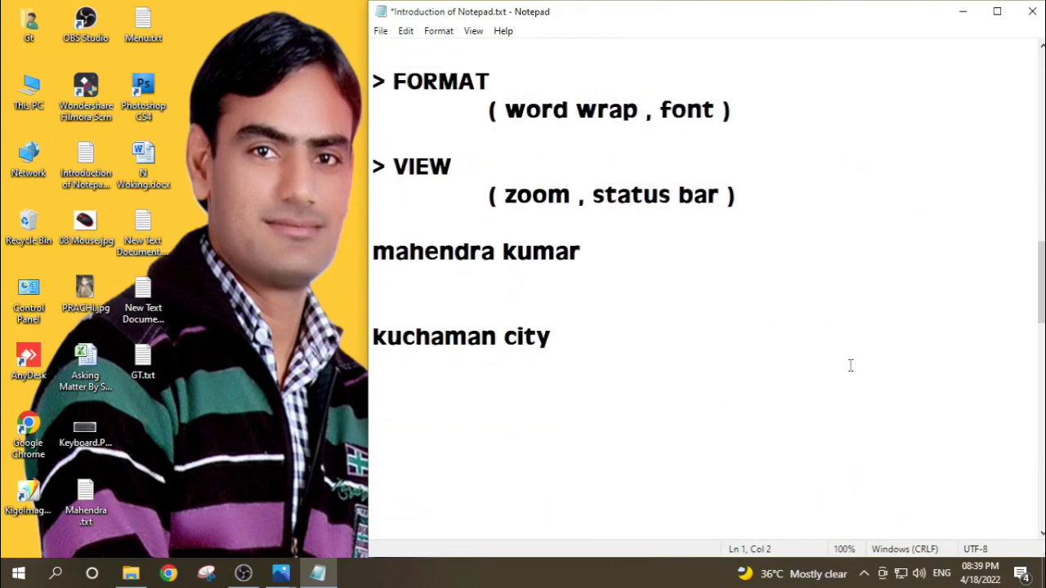
pyautogui.scroll(5, 850, 365)
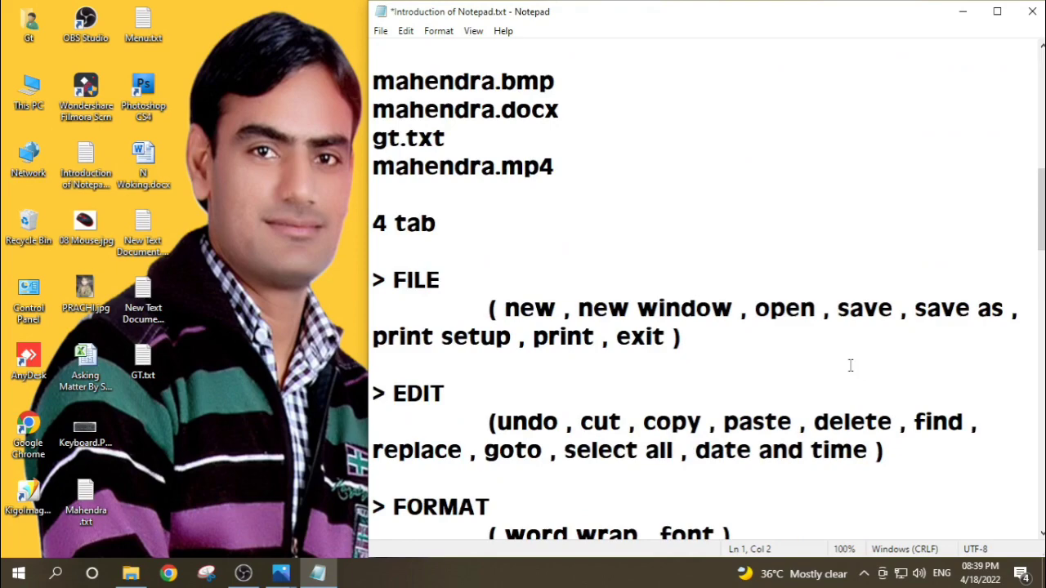
pyautogui.scroll(8, 850, 365)
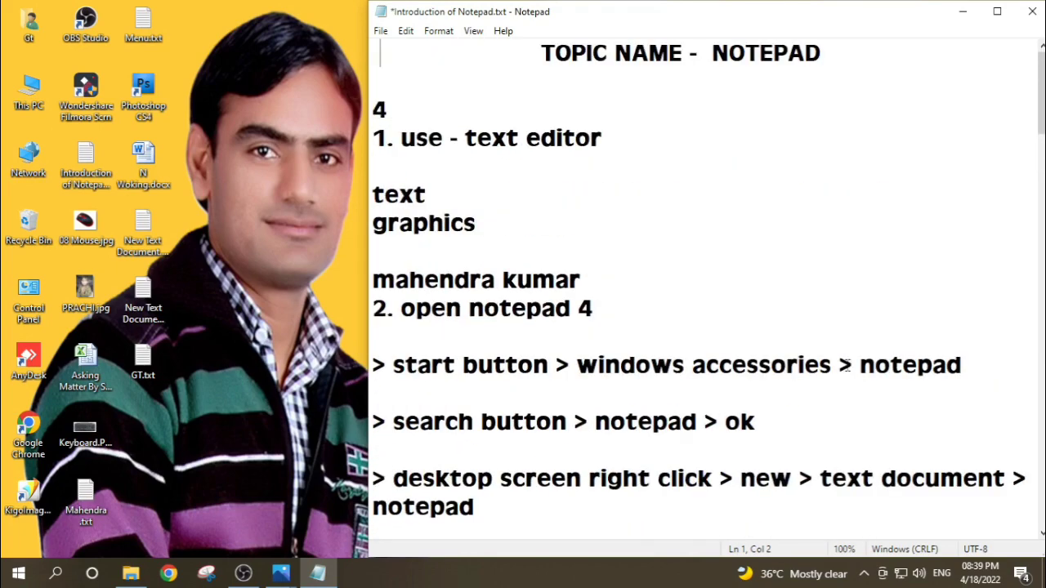
pyautogui.click(406, 32)
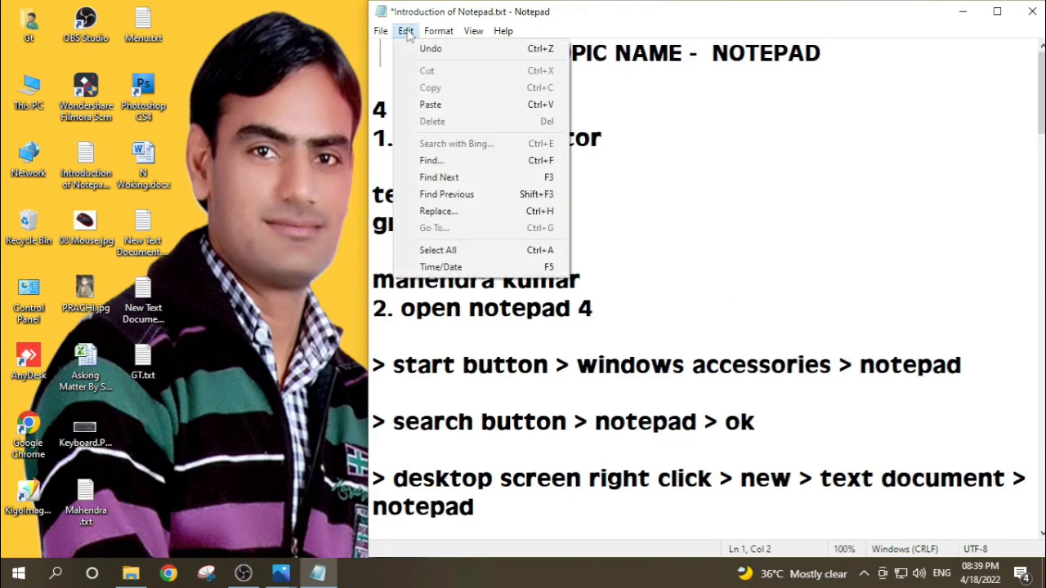
pyautogui.click(429, 162)
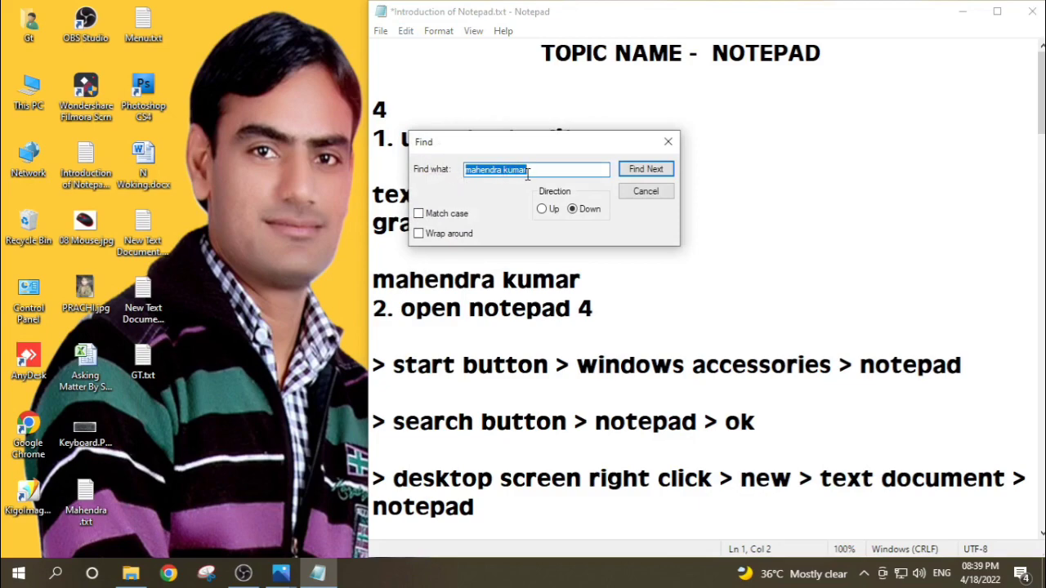
pyautogui.write('extension')
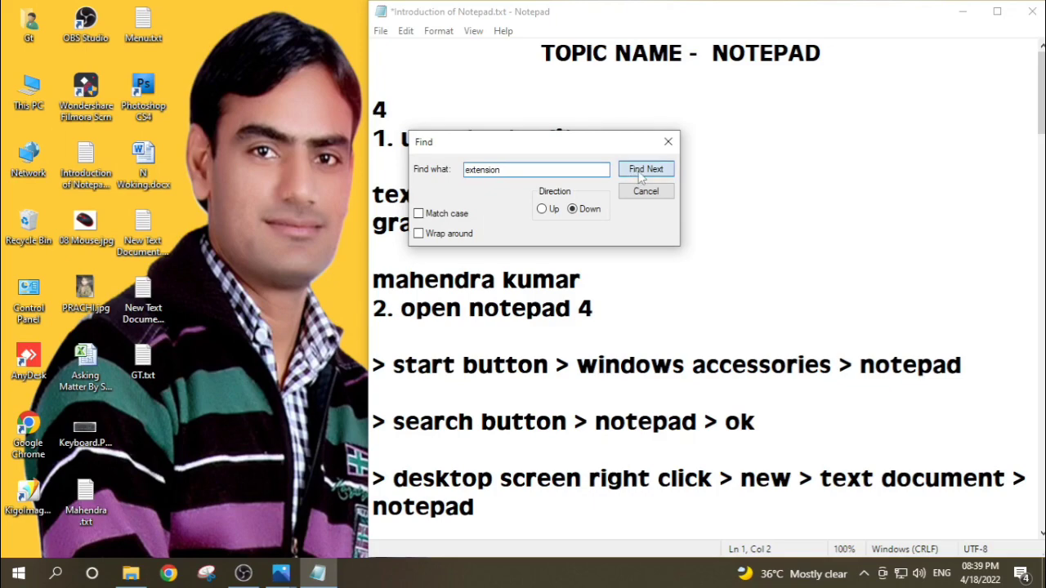
pyautogui.click(643, 172)
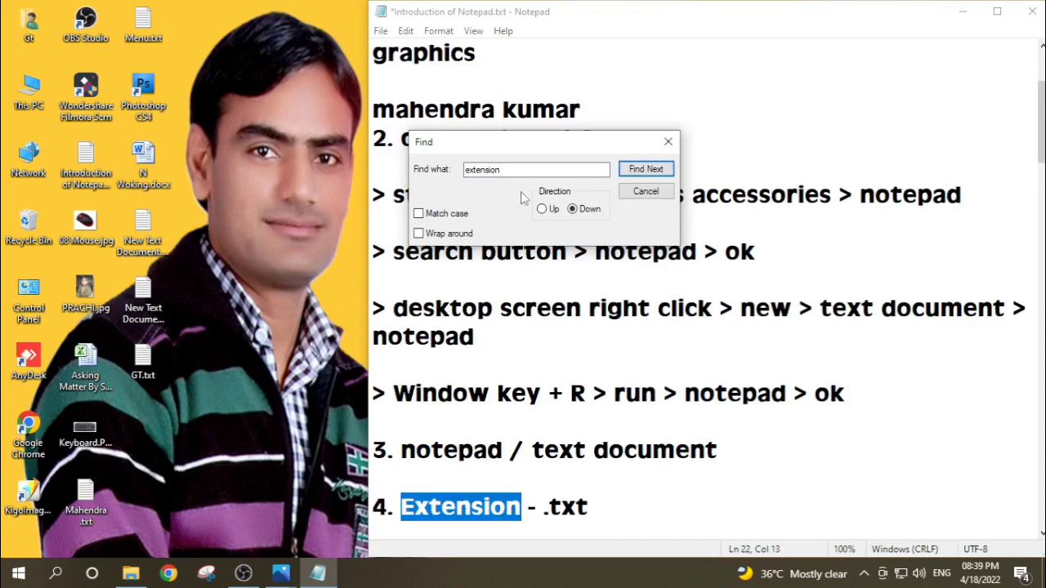
pyautogui.click(651, 192)
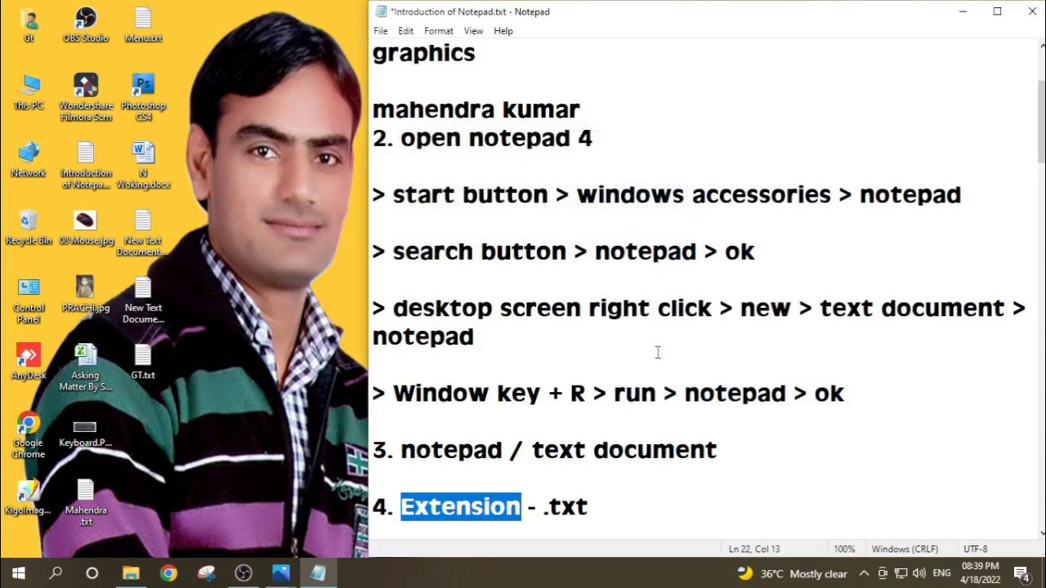
pyautogui.click(619, 527)
pyautogui.scroll(3, 528, 235)
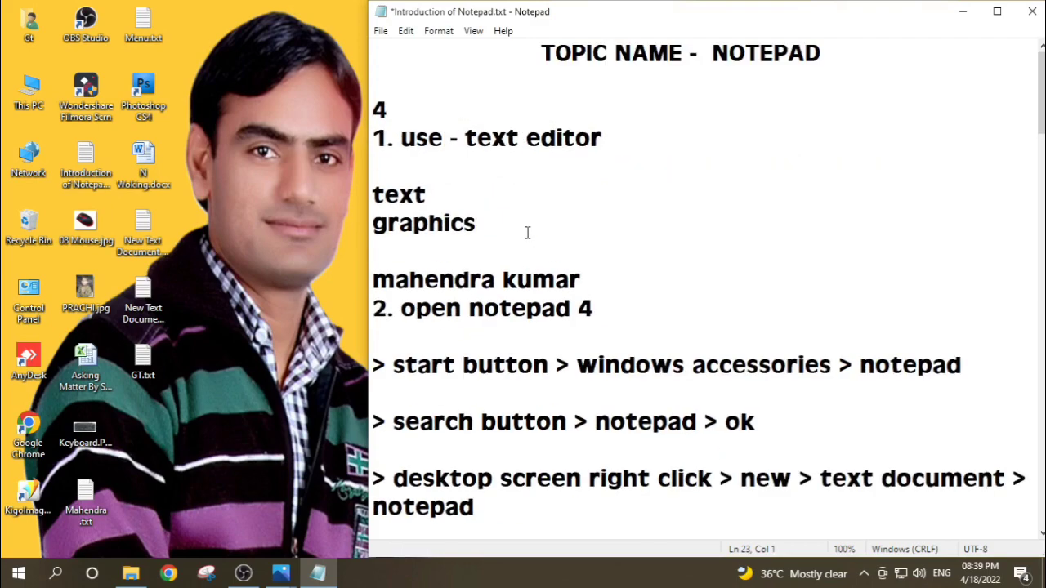
pyautogui.click(406, 32)
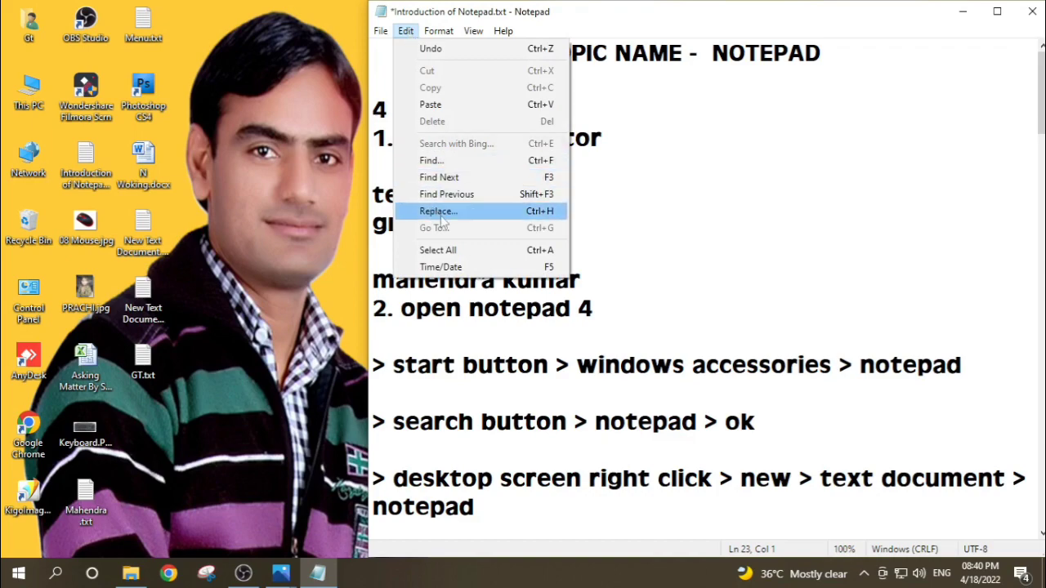
pyautogui.click(660, 226)
# Step: Open the Replace dialog, move it clear of the "kuchaman city" line, and set the text to find to "kuchaman city"
pyautogui.scroll(-3, 651, 253)
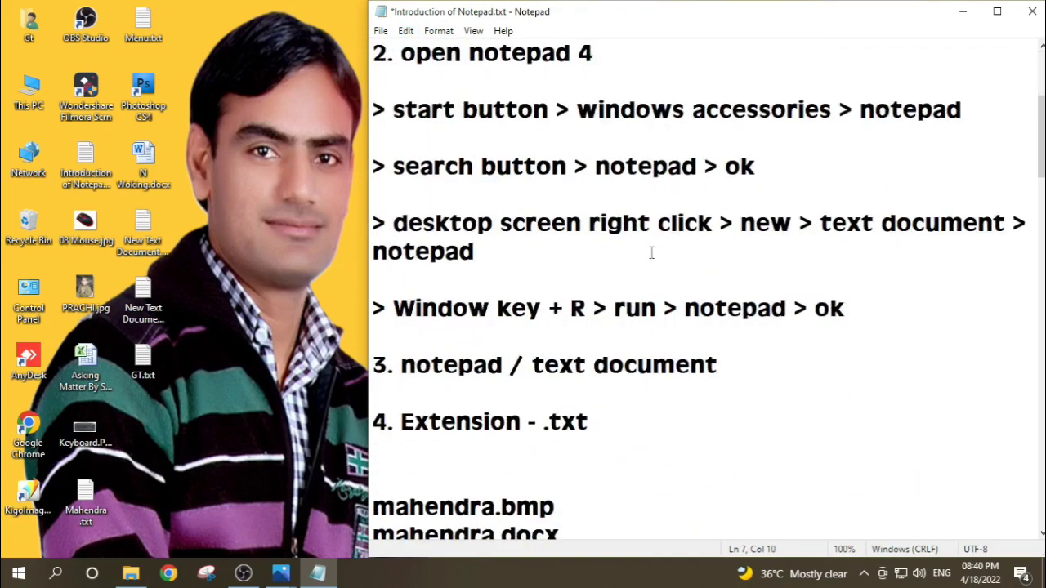
pyautogui.scroll(-4, 651, 252)
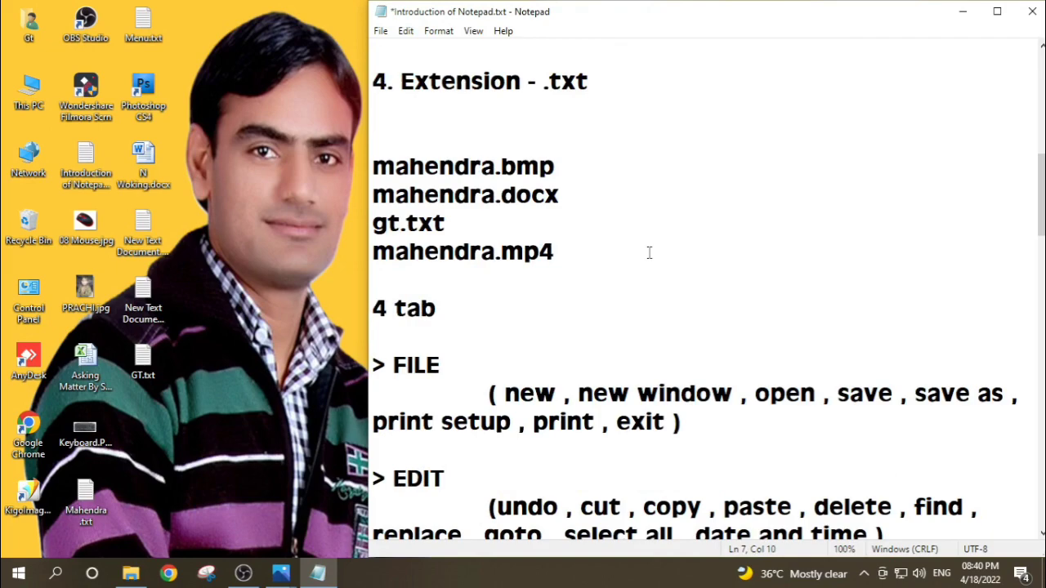
pyautogui.scroll(-5, 649, 252)
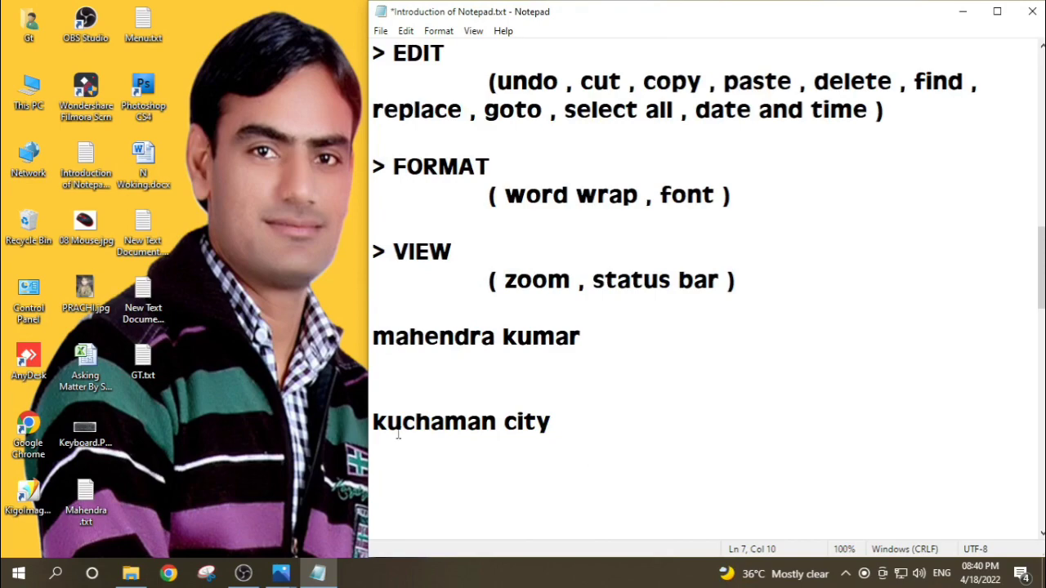
pyautogui.click(406, 32)
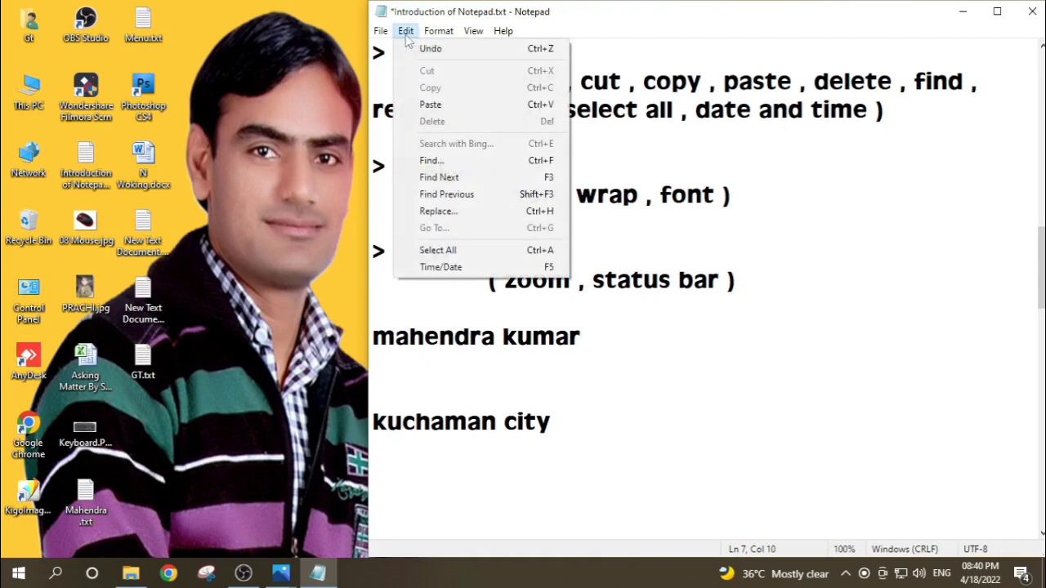
pyautogui.click(439, 210)
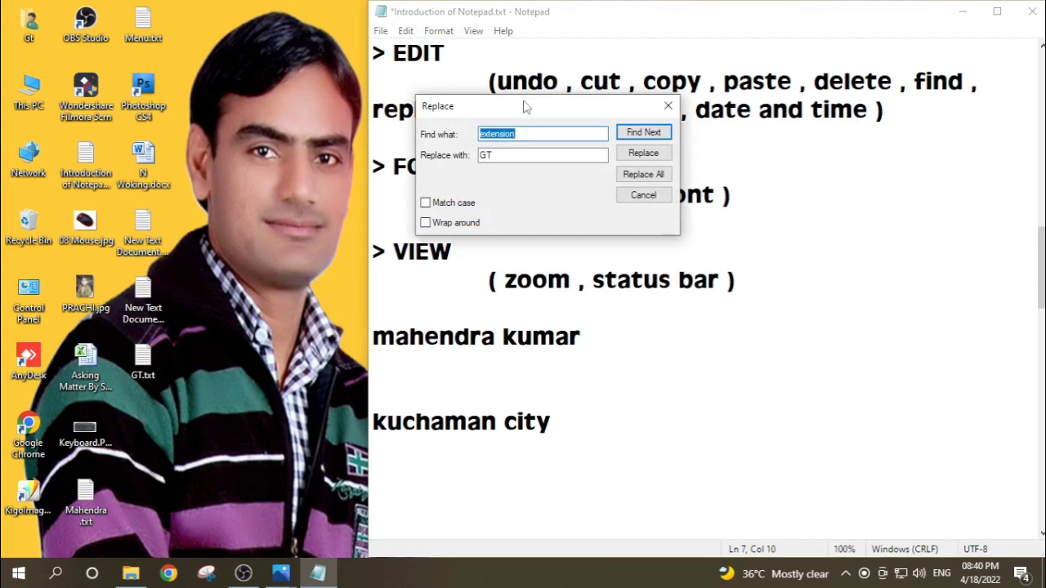
pyautogui.moveTo(525, 106); pyautogui.dragTo(754, 187)
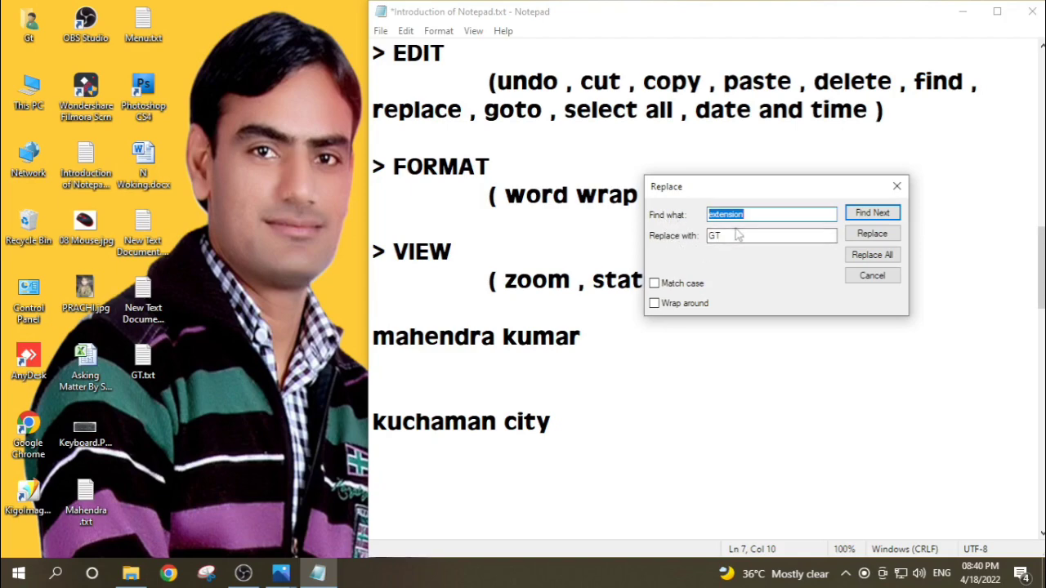
pyautogui.write('kuchaman')
pyautogui.write('city')
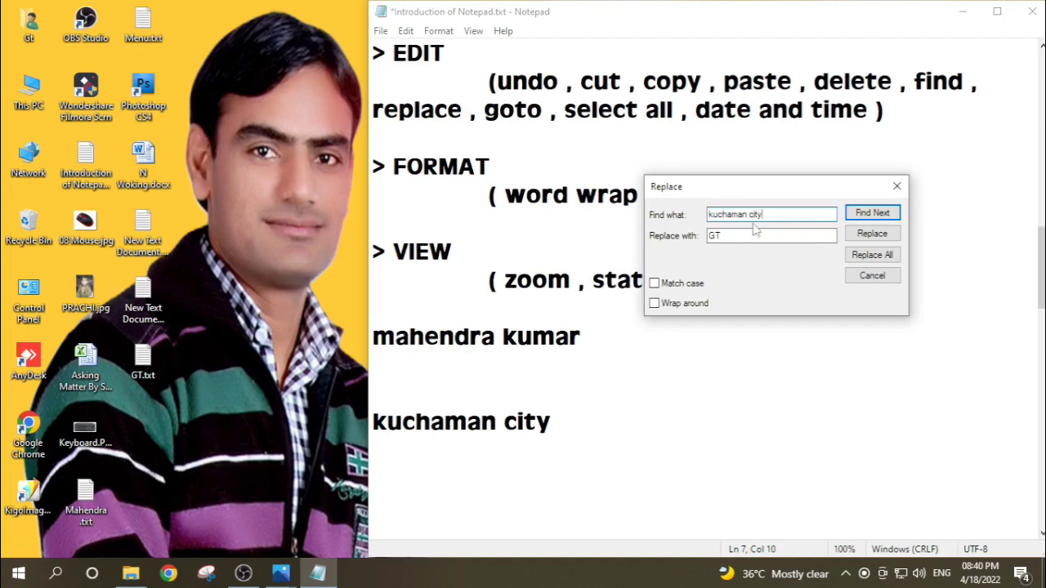
# Step: Replace "kuchaman city" with "jaipur city" and close the Replace dialog
pyautogui.moveTo(738, 236); pyautogui.dragTo(707, 238)
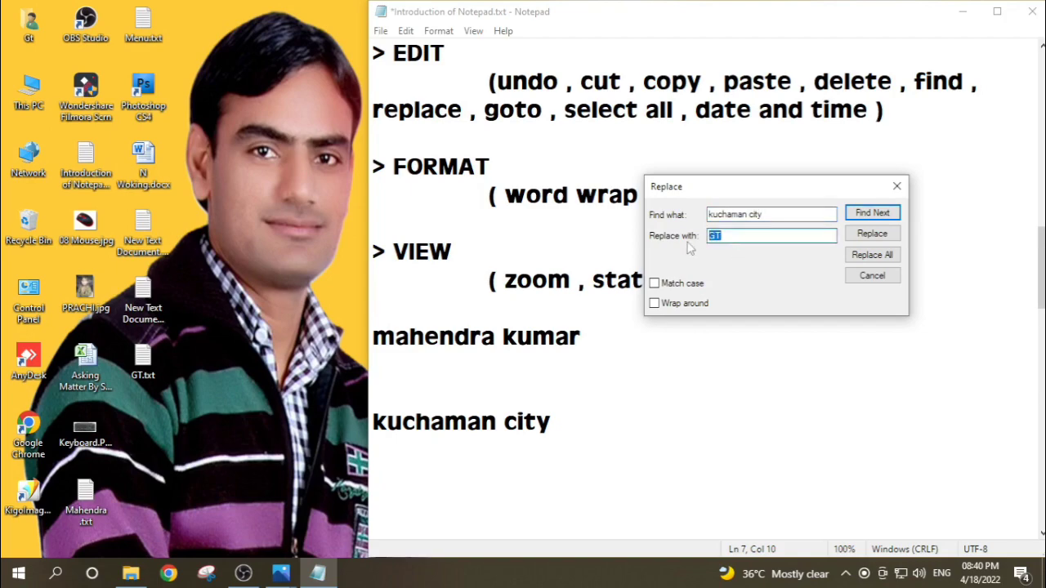
pyautogui.write('jaipur city')
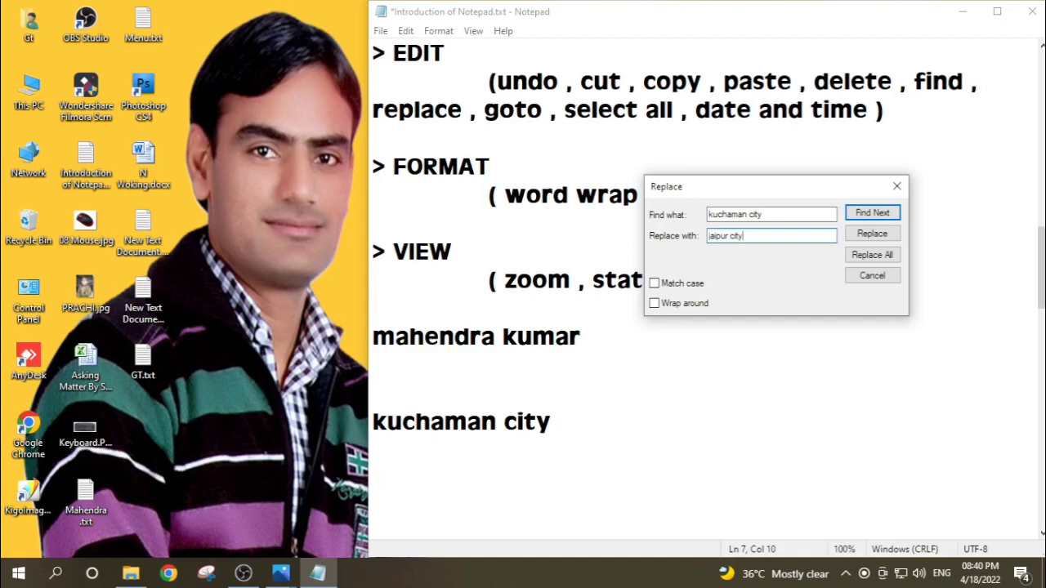
pyautogui.click(863, 237)
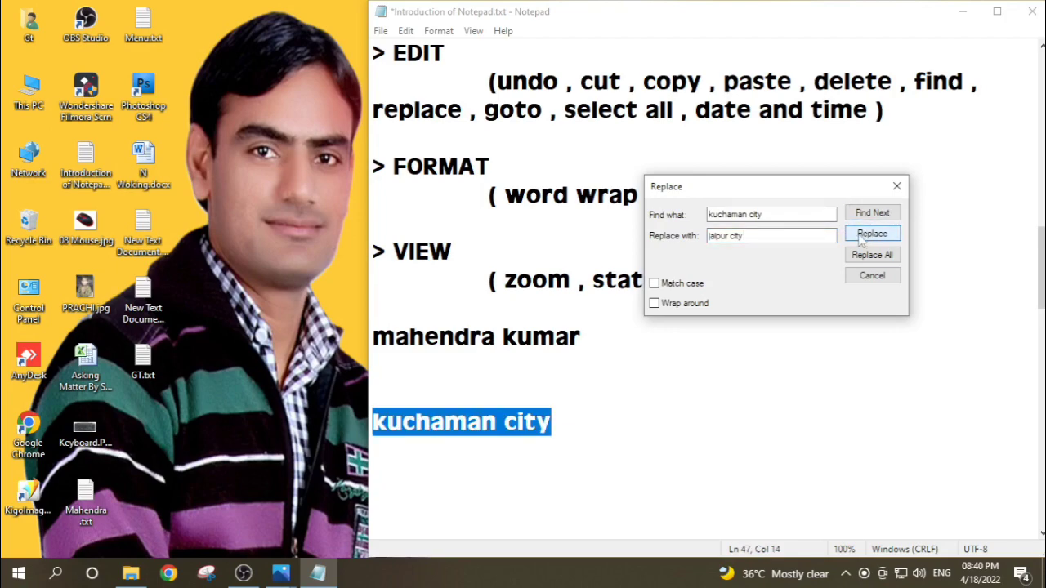
pyautogui.click(860, 237)
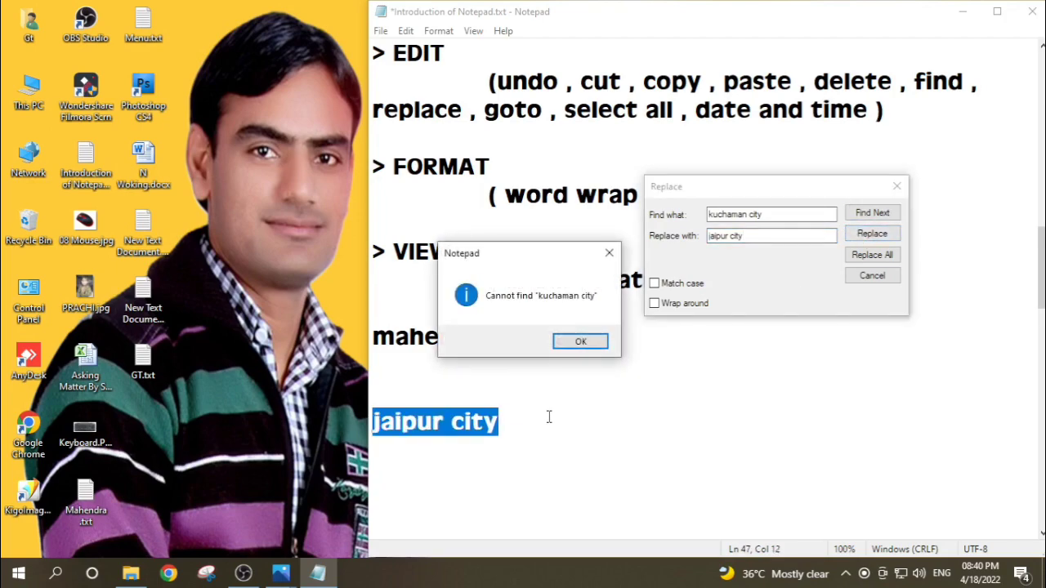
pyautogui.click(582, 342)
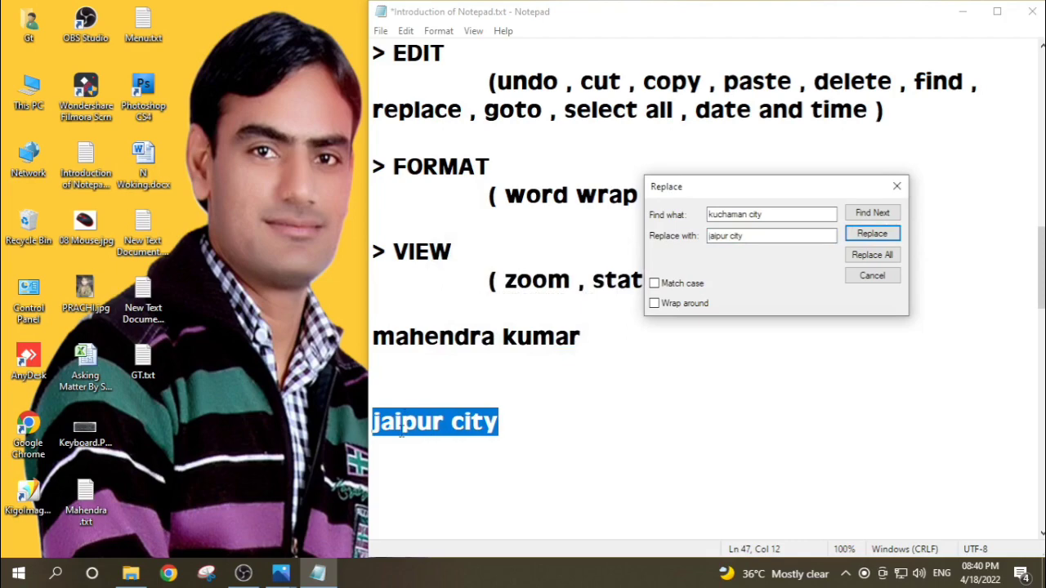
pyautogui.click(872, 276)
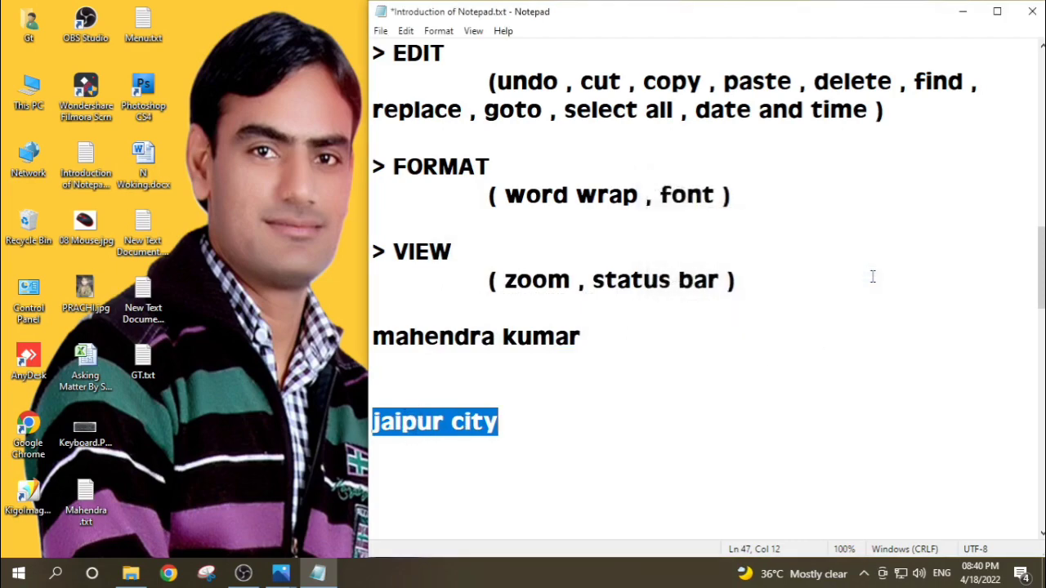
# Step: Check the availability of the Go To command without a selection and with the notes' text selected from the title down
pyautogui.click(698, 317)
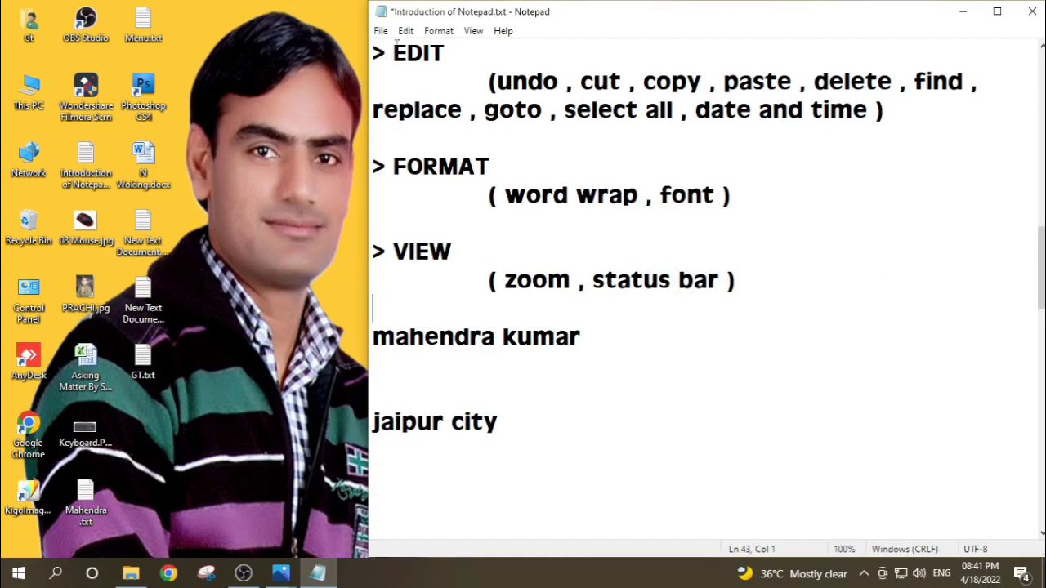
pyautogui.click(406, 31)
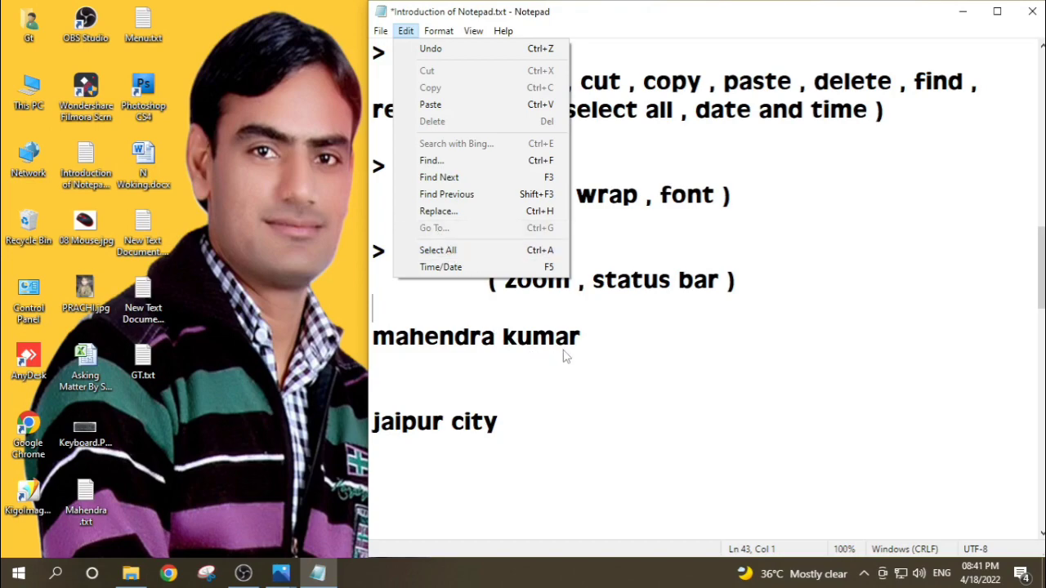
pyautogui.click(605, 336)
pyautogui.scroll(10, 605, 337)
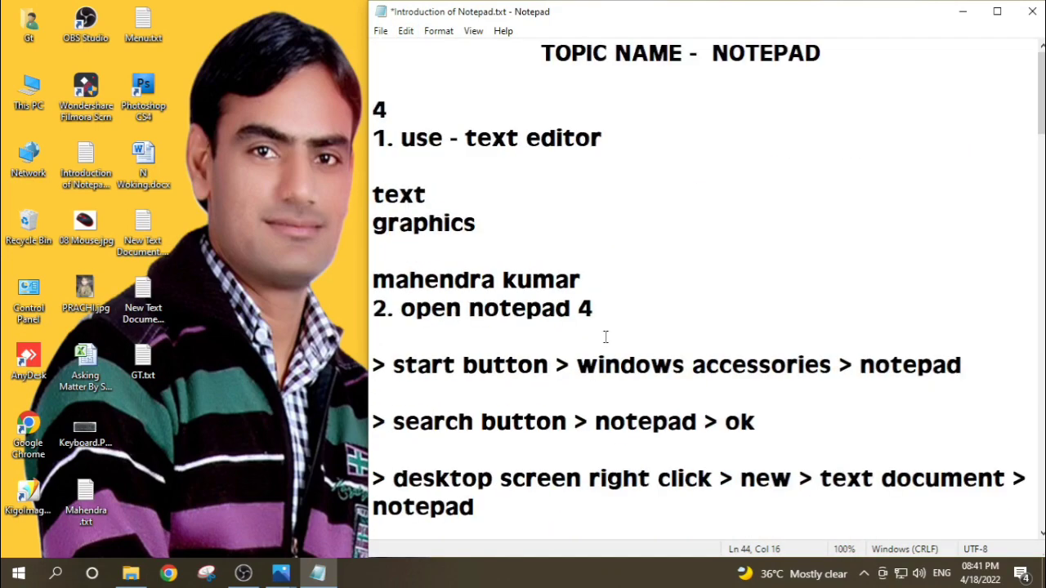
pyautogui.moveTo(534, 52); pyautogui.dragTo(806, 229)
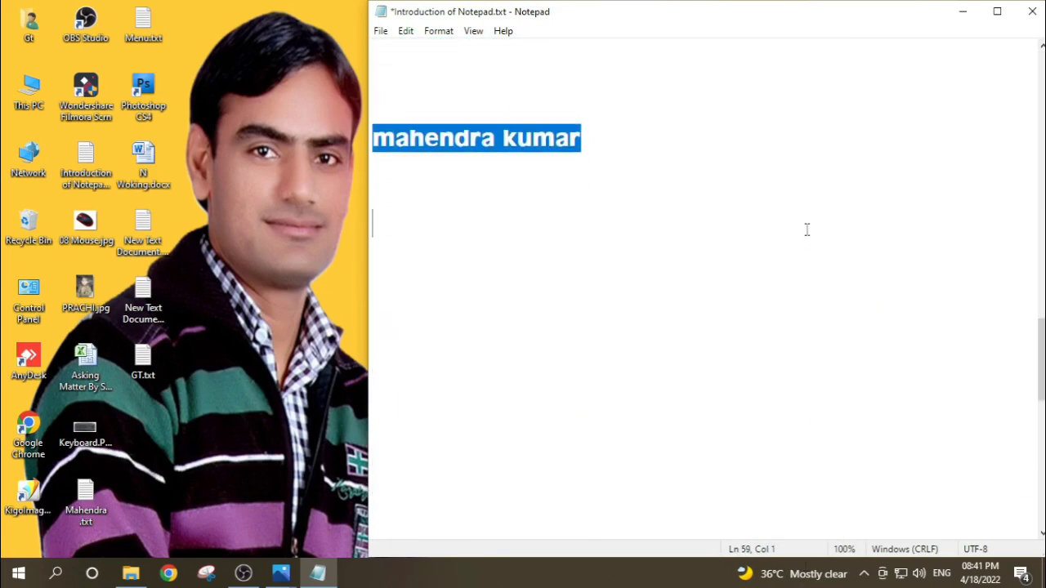
pyautogui.scroll(17, 800, 330)
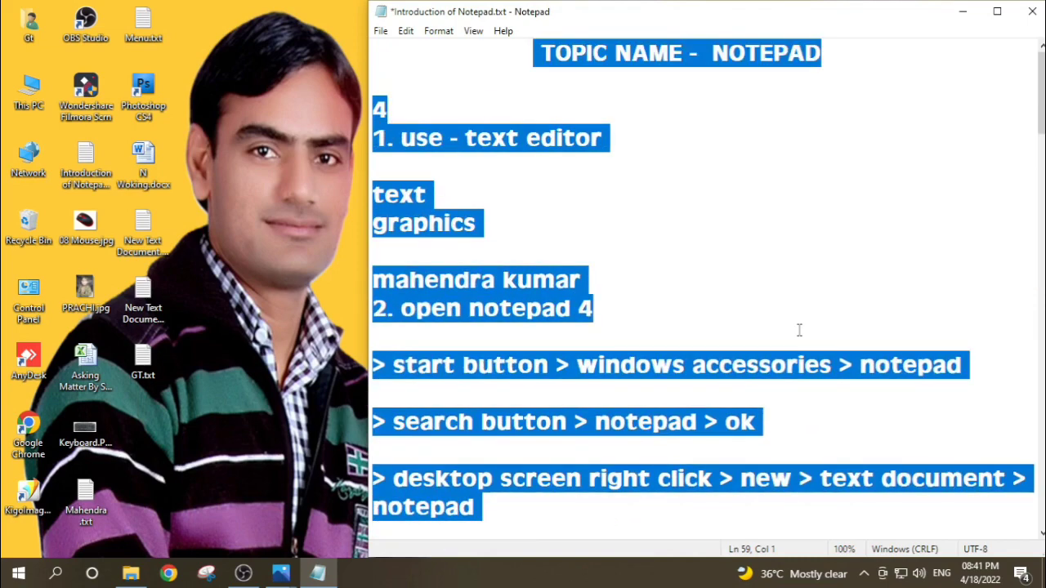
pyautogui.click(406, 32)
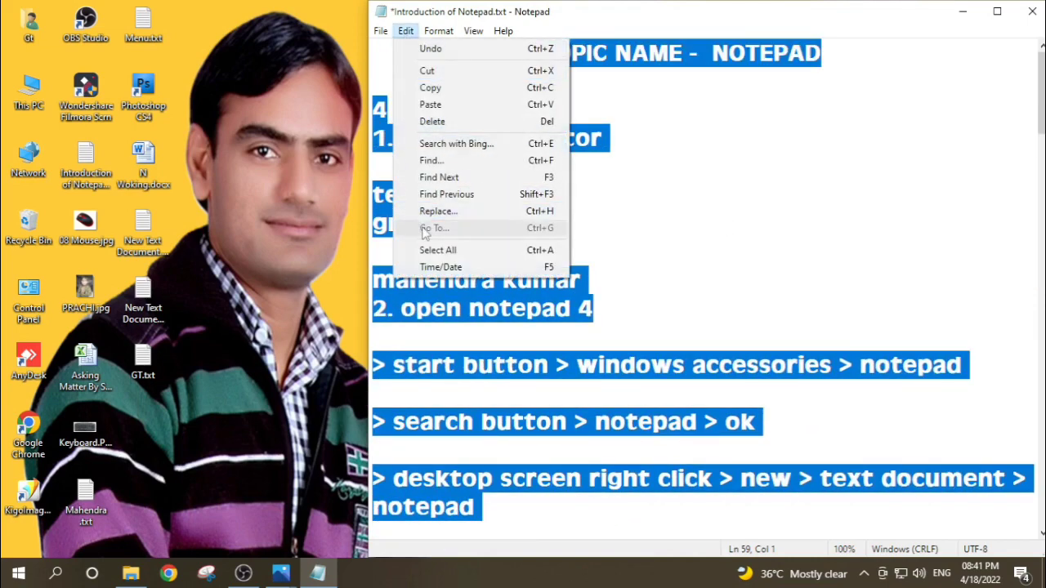
pyautogui.click(651, 233)
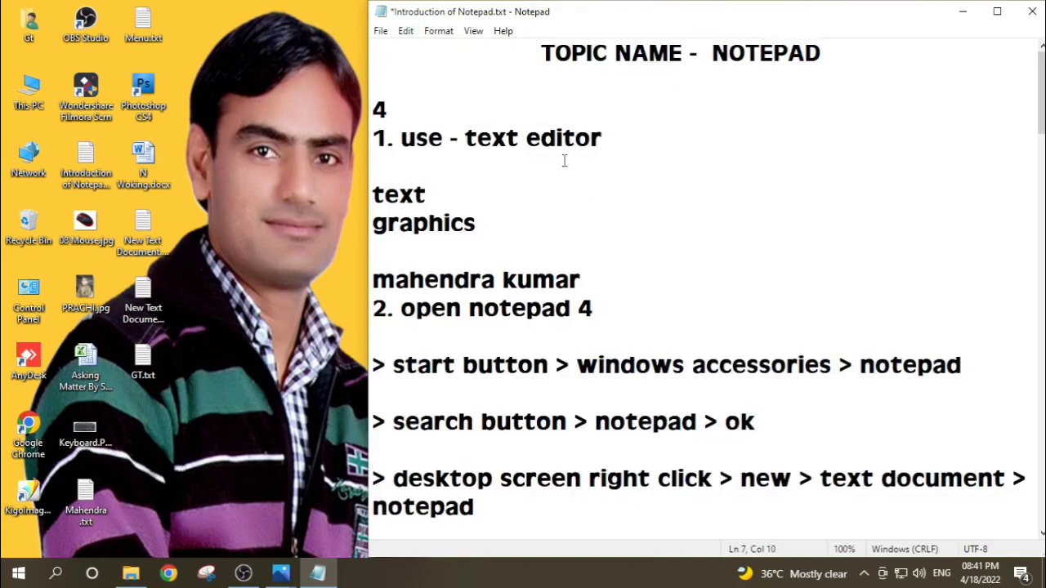
# Step: Turn off Word Wrap and check its setting in the Format options
pyautogui.click(436, 34)
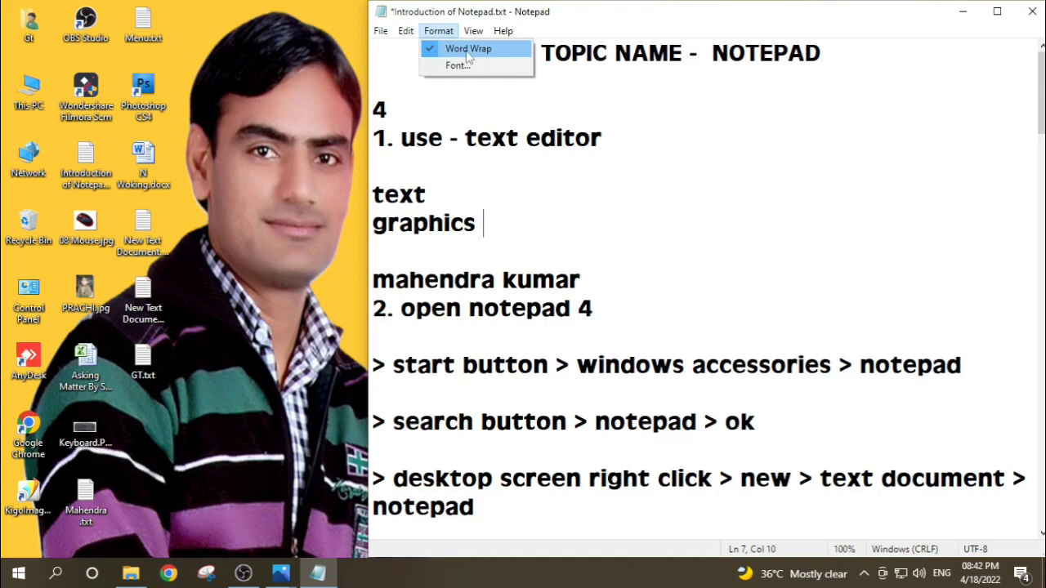
pyautogui.click(468, 51)
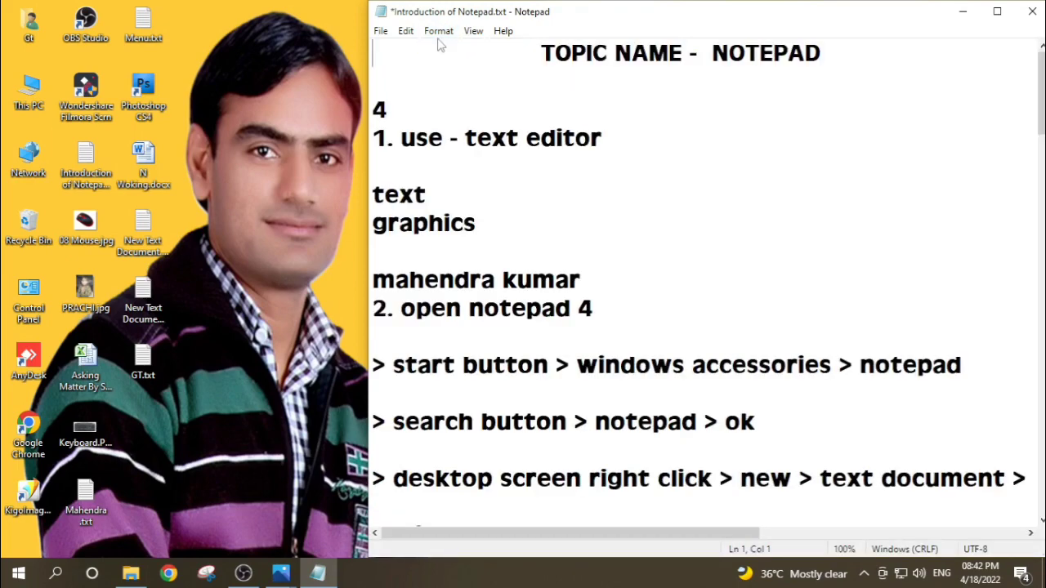
pyautogui.click(437, 33)
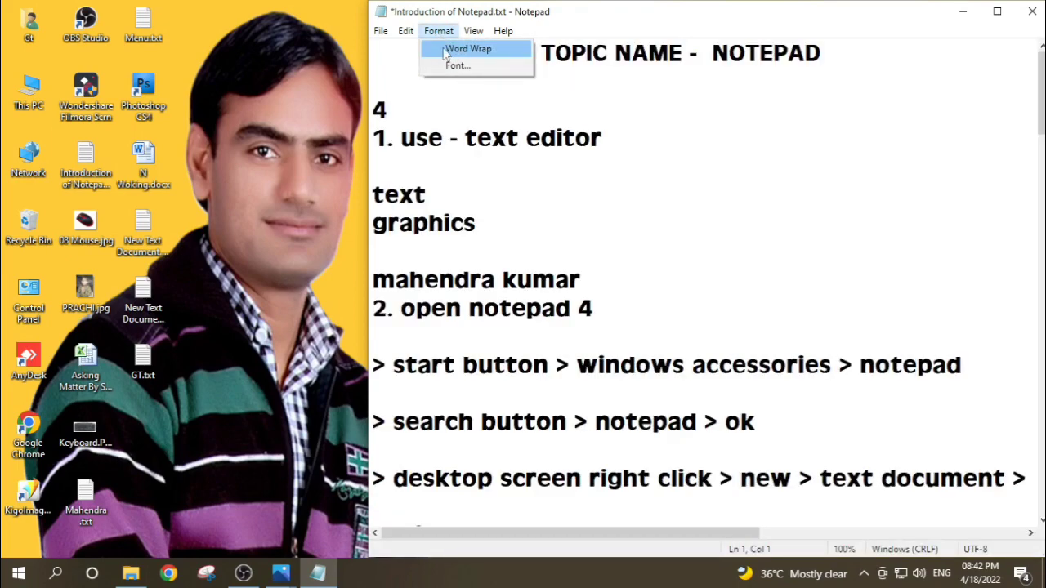
pyautogui.click(678, 201)
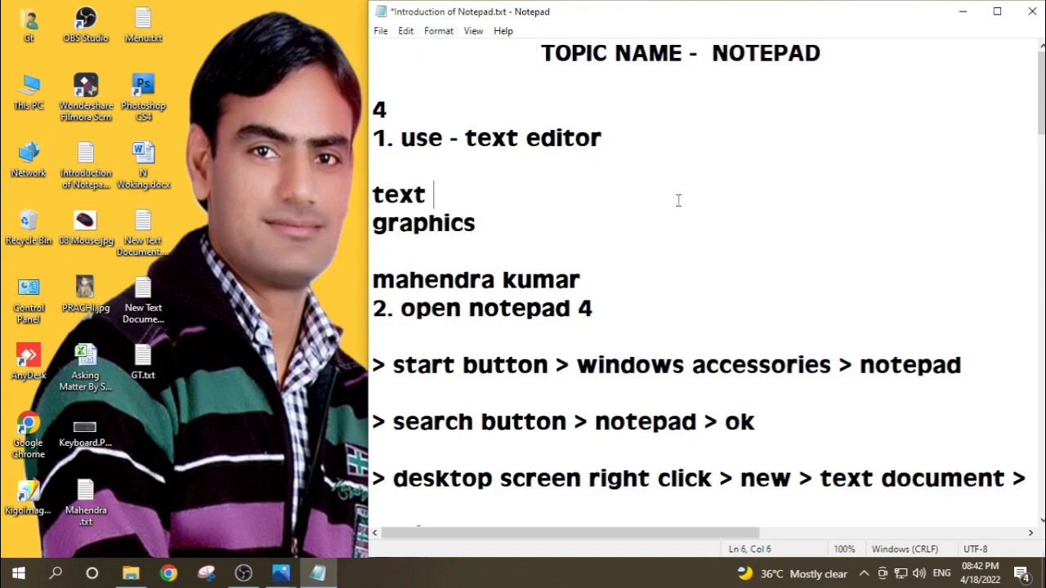
# Step: Use Go To to move the text cursor to line 8 of the notes
pyautogui.click(406, 33)
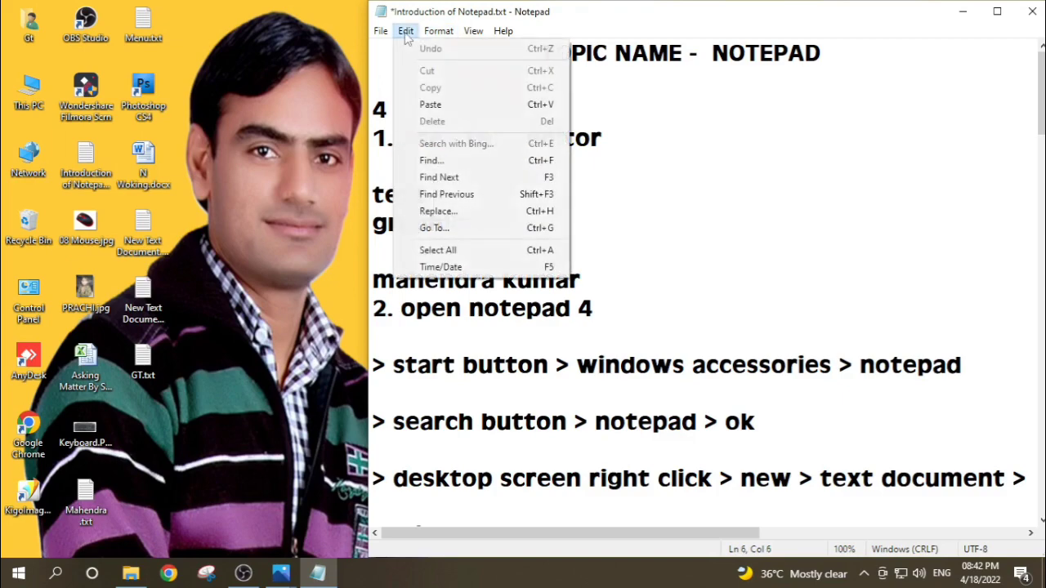
pyautogui.click(433, 231)
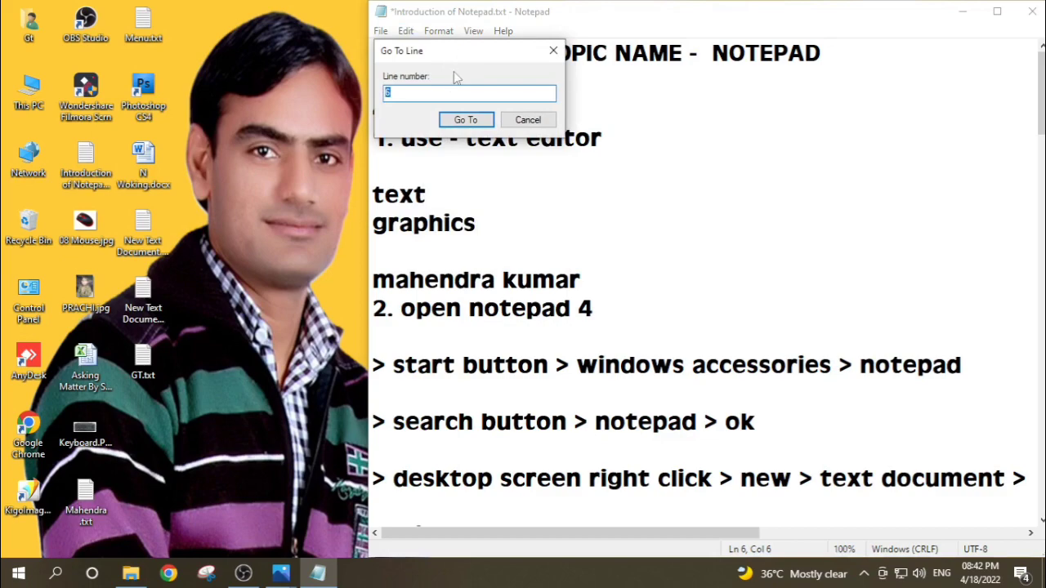
pyautogui.moveTo(463, 66); pyautogui.dragTo(722, 127)
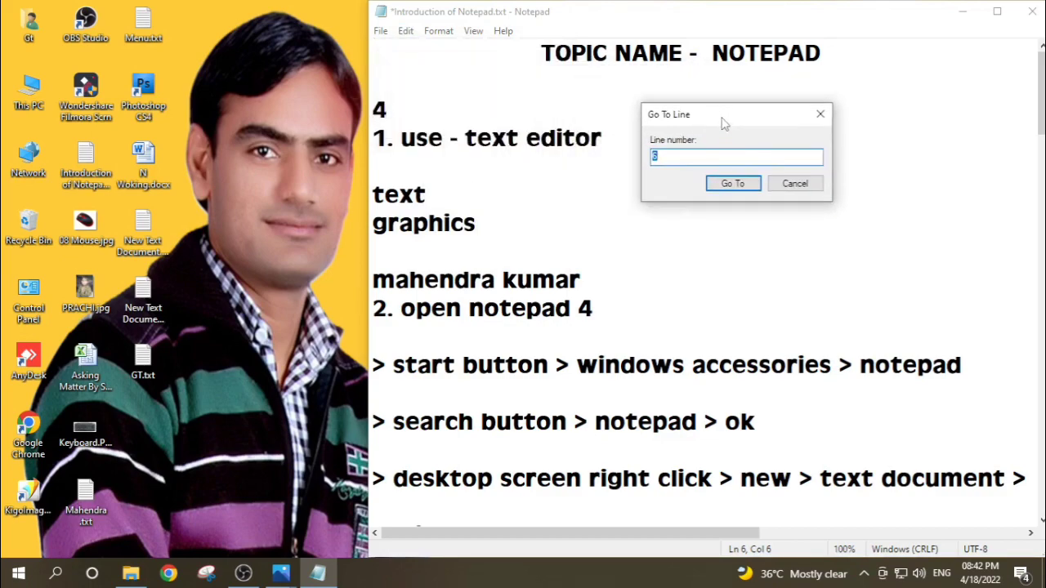
pyautogui.click(670, 155)
pyautogui.press('BackSpace')
pyautogui.write('8')
pyautogui.click(732, 184)
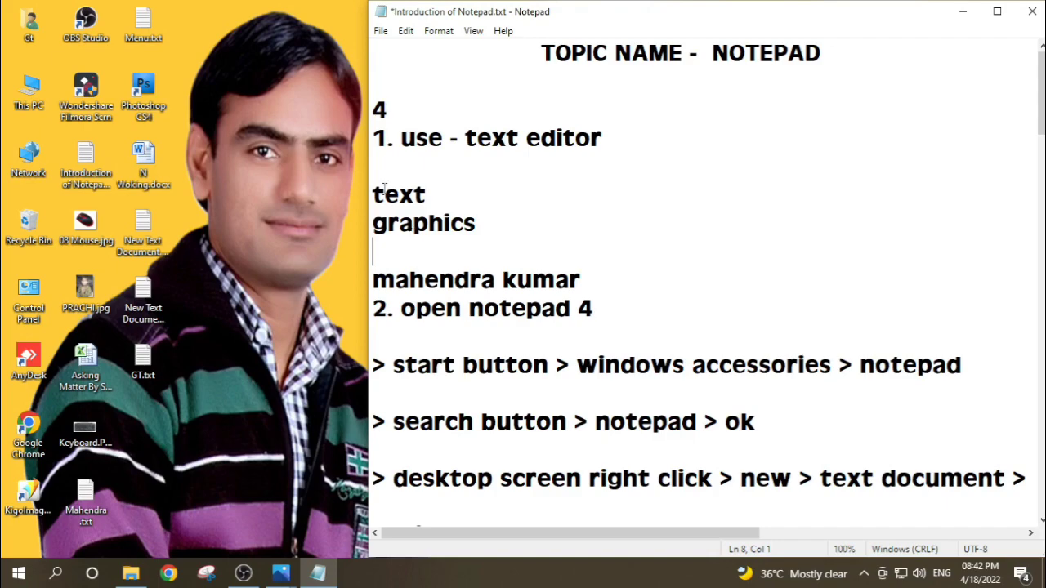
# Step: Place the text cursor at the start of the notes and switch to the Keyboard.PNG image in Photos
pyautogui.click(373, 49)
pyautogui.moveTo(283, 575)
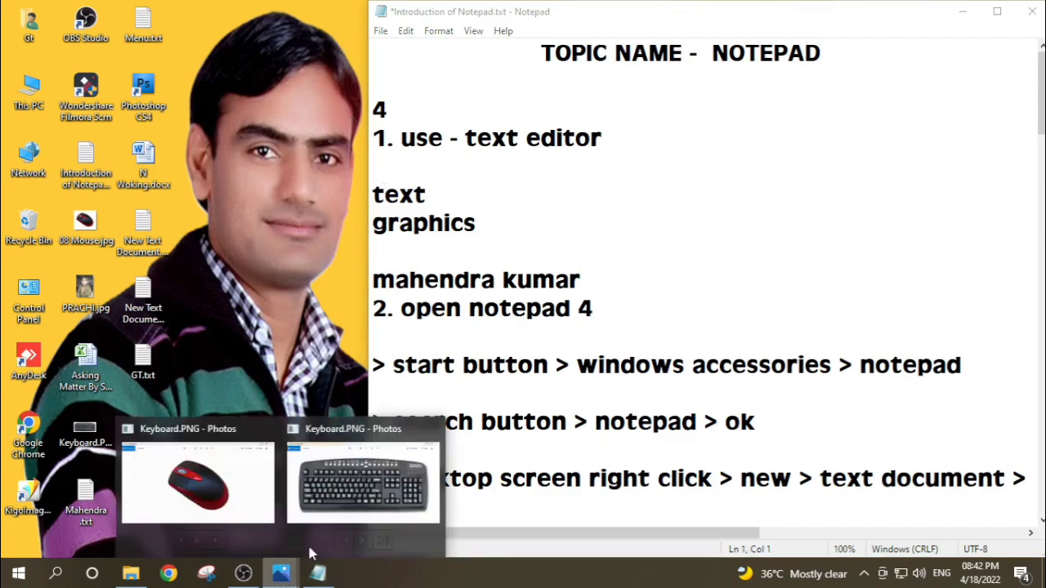
pyautogui.click(351, 490)
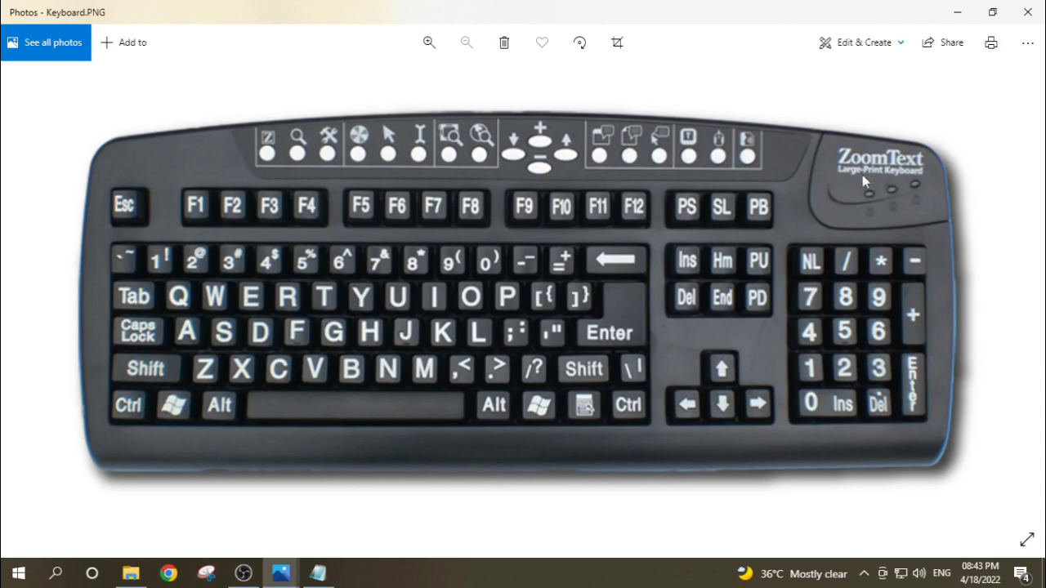
# Step: Return to the notes in Notepad and move the text cursor line by line from the start down to line 8
pyautogui.click(956, 13)
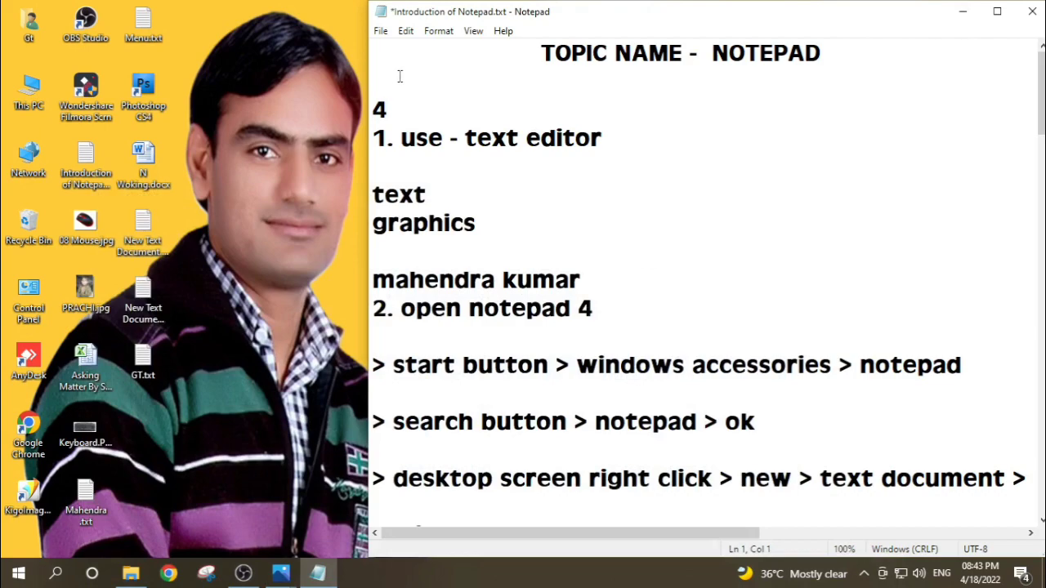
pyautogui.press('Down')
pyautogui.press('Down')
pyautogui.press('Down')
pyautogui.press('Down')
pyautogui.press('Down')
pyautogui.press('Down')
pyautogui.press('Down')
# Step: Select all the text in the notes, look through the selection and the Edit commands, and clear the selection
pyautogui.click(406, 32)
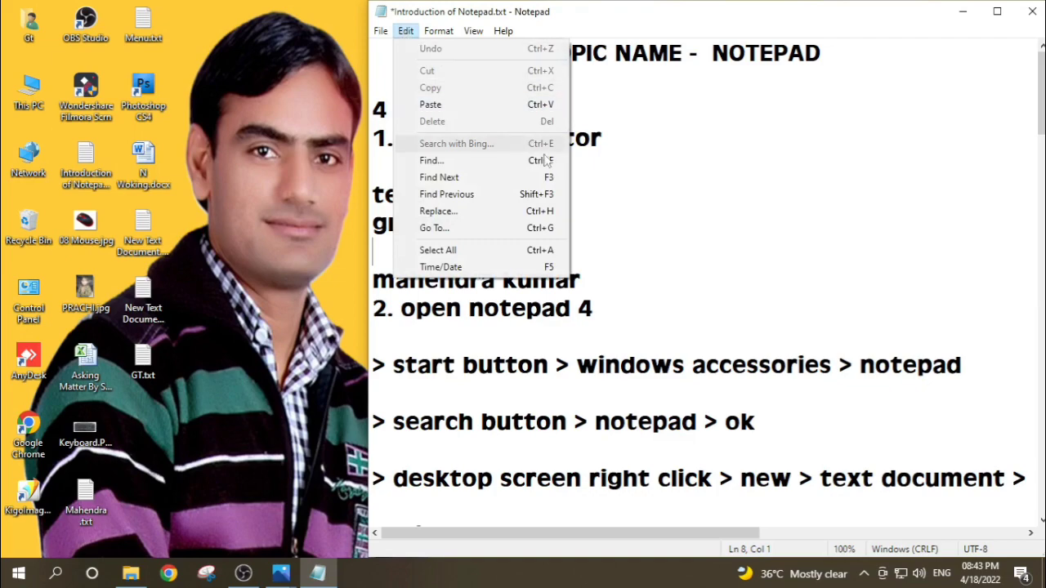
pyautogui.click(449, 250)
pyautogui.scroll(5, 558, 346)
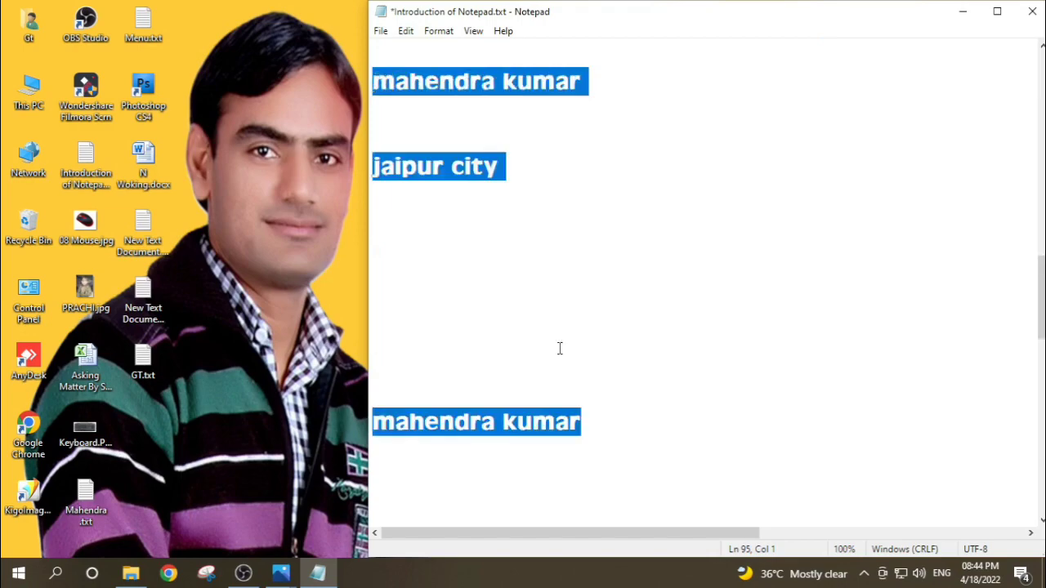
pyautogui.scroll(10, 559, 349)
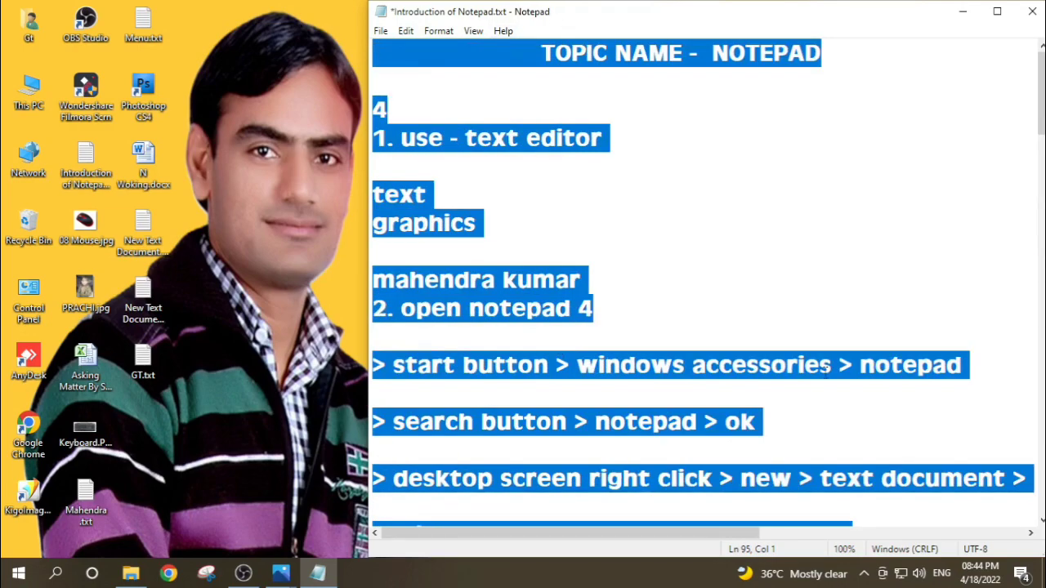
pyautogui.scroll(-20, 825, 368)
pyautogui.scroll(4, 824, 375)
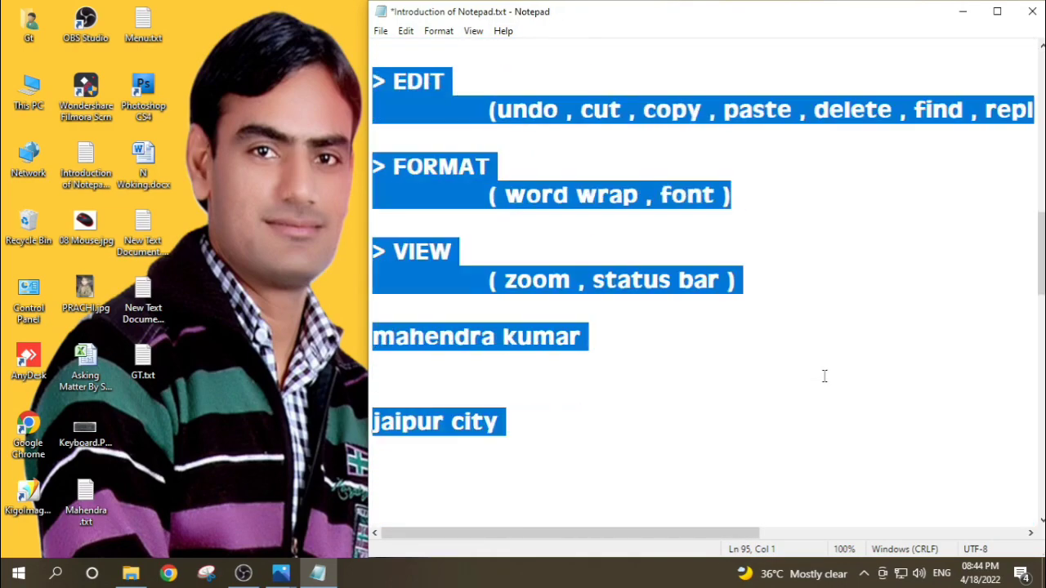
pyautogui.scroll(10, 824, 376)
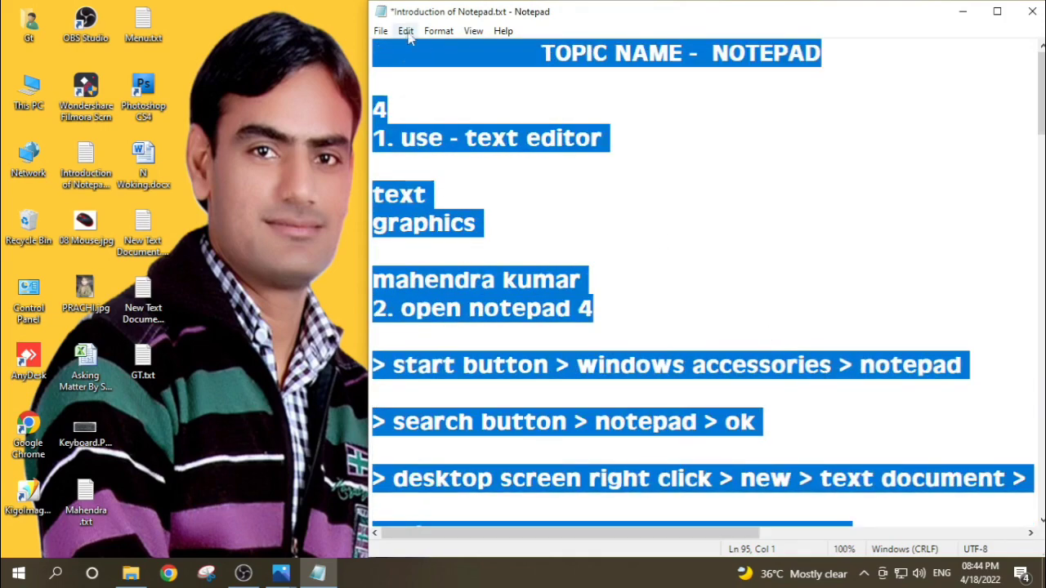
pyautogui.click(406, 32)
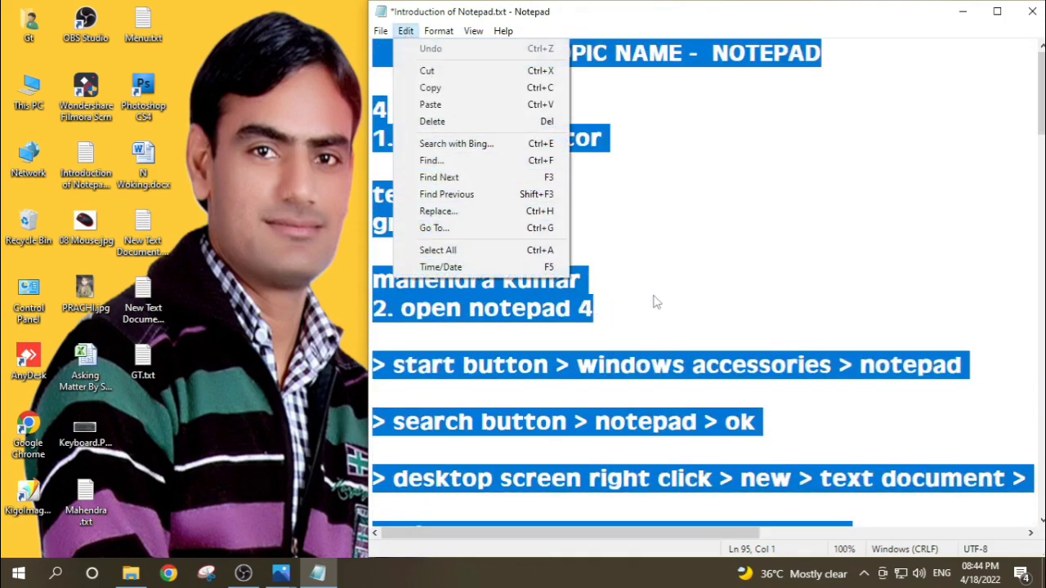
pyautogui.click(678, 280)
# Step: Insert the current time and date on blank line 50, below "jaipur city"
pyautogui.scroll(-15, 679, 280)
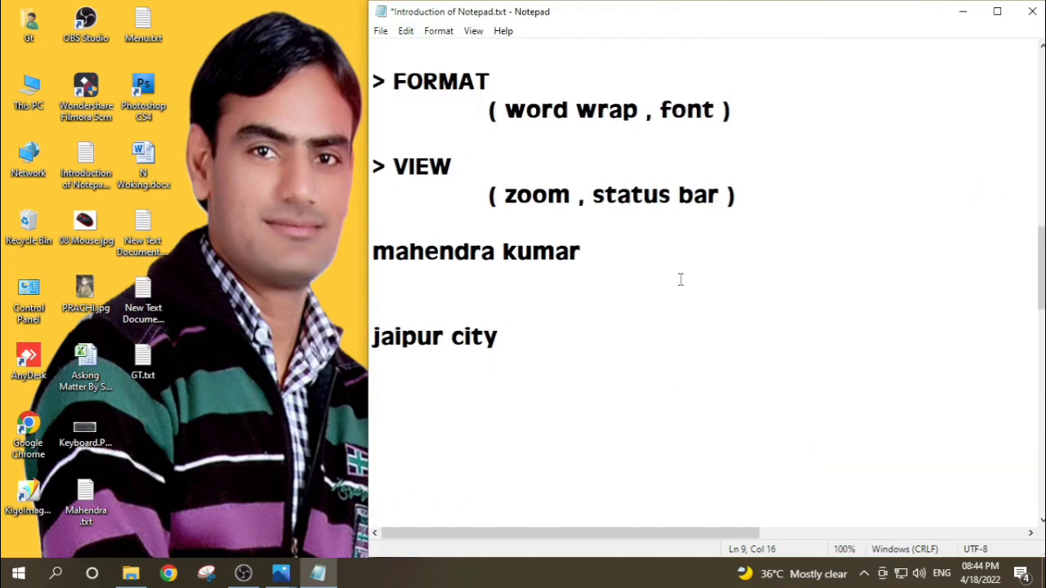
pyautogui.scroll(-4, 678, 280)
pyautogui.scroll(2, 411, 171)
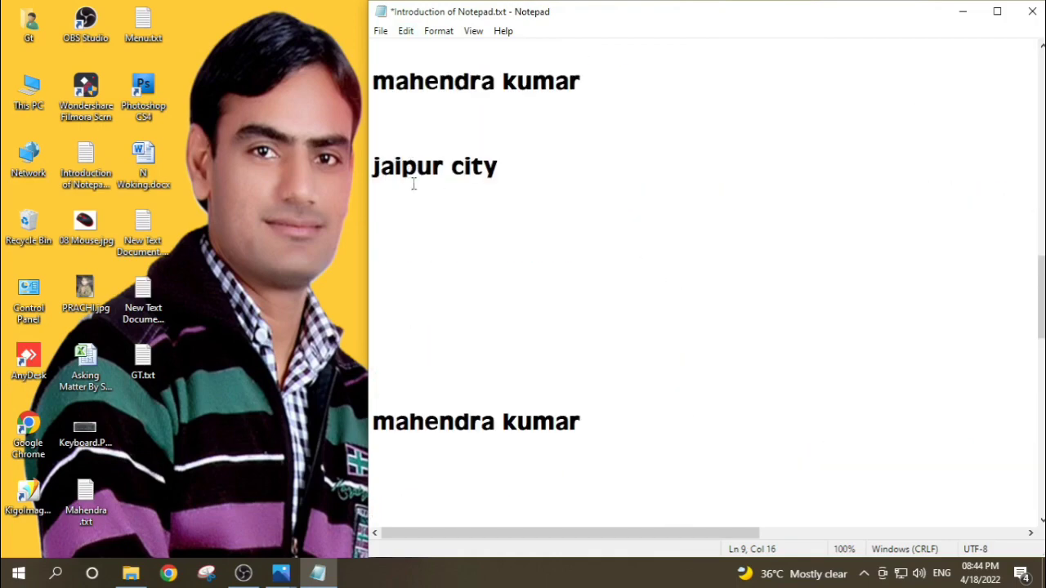
pyautogui.click(377, 251)
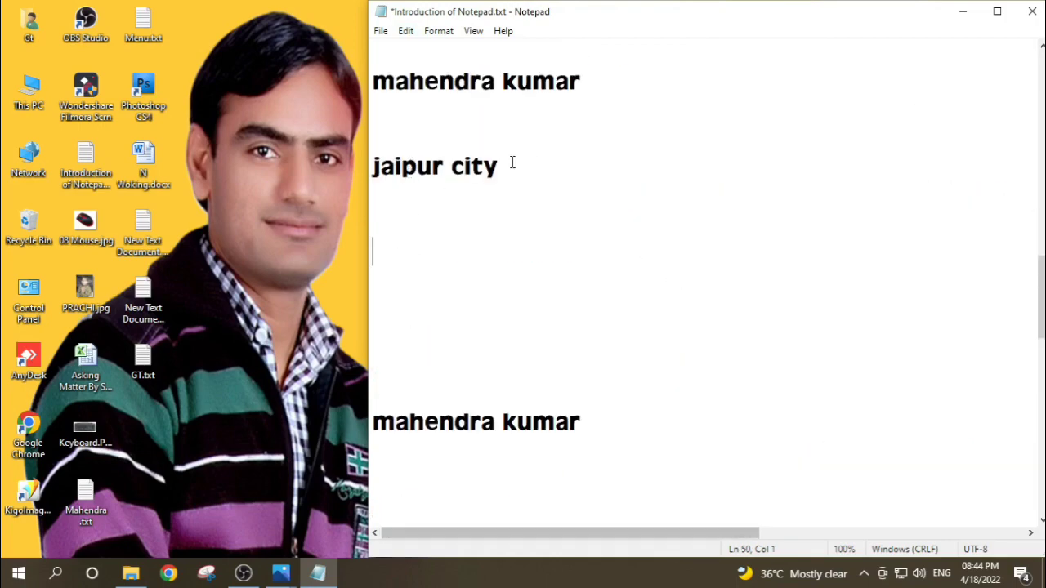
pyautogui.click(403, 31)
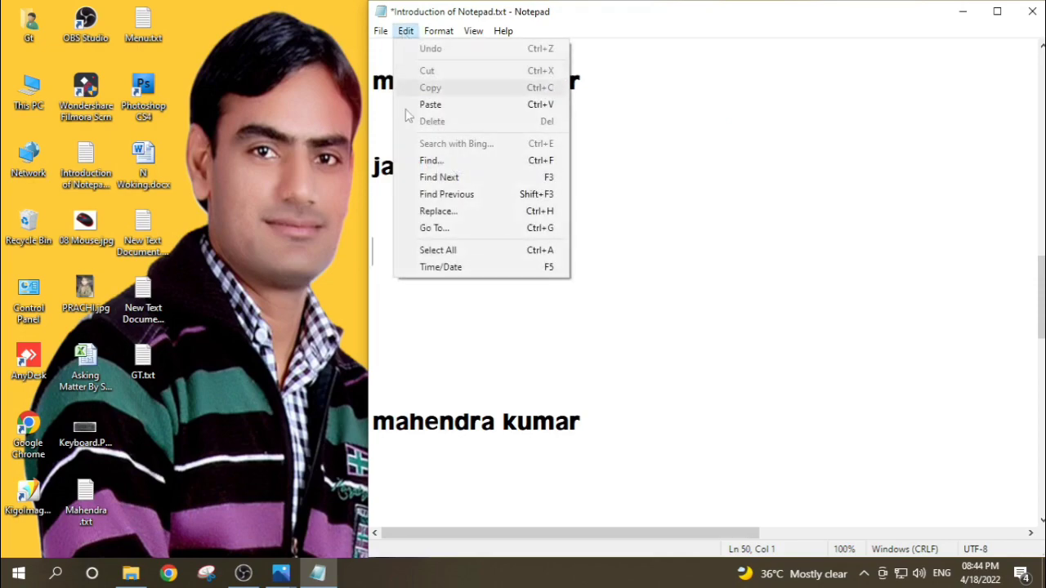
pyautogui.click(430, 270)
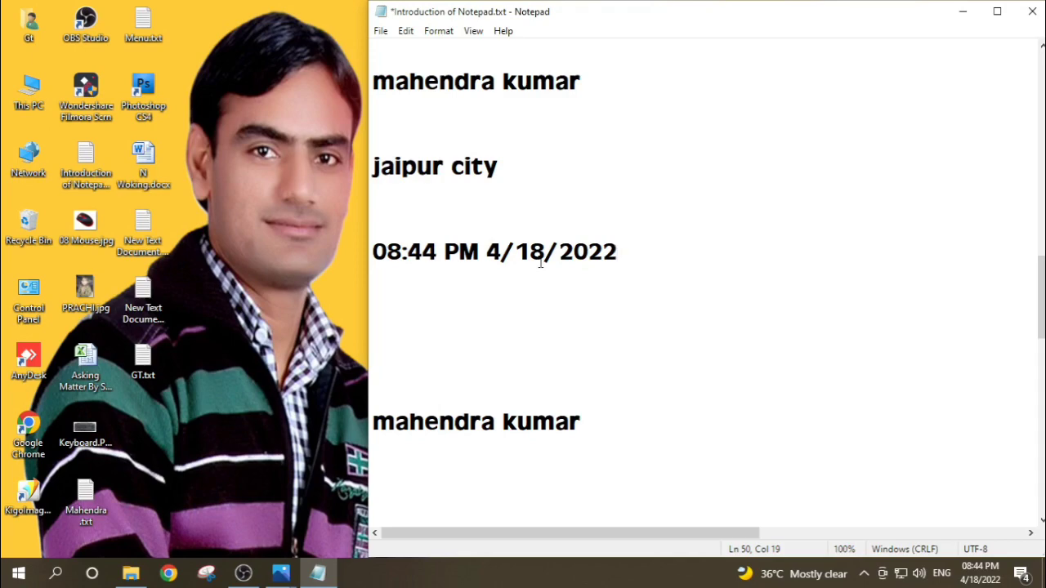
# Step: Review the Edit commands and the Word Wrap and Font options of the Format commands
pyautogui.scroll(15, 539, 264)
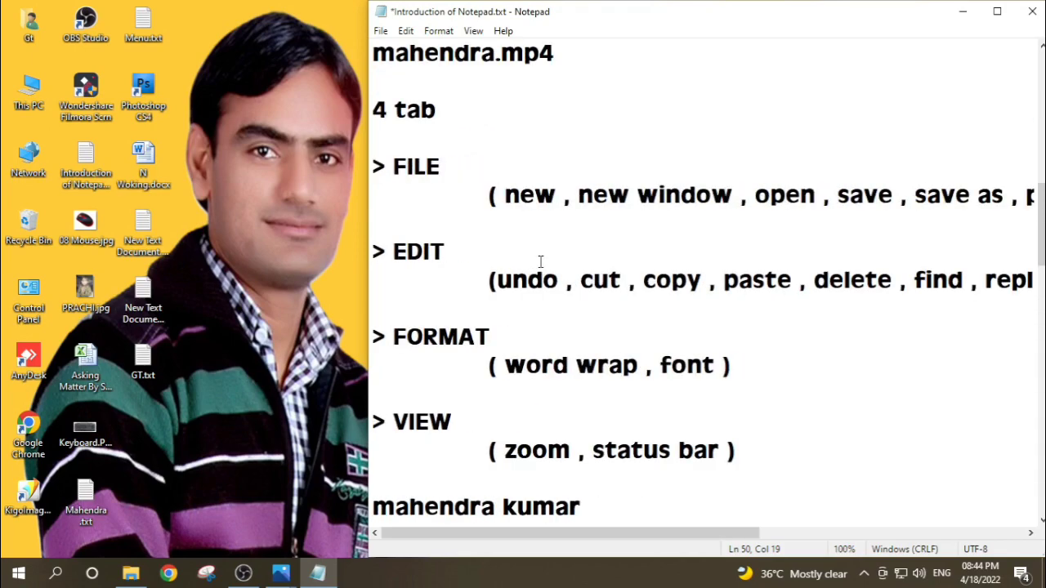
pyautogui.click(406, 31)
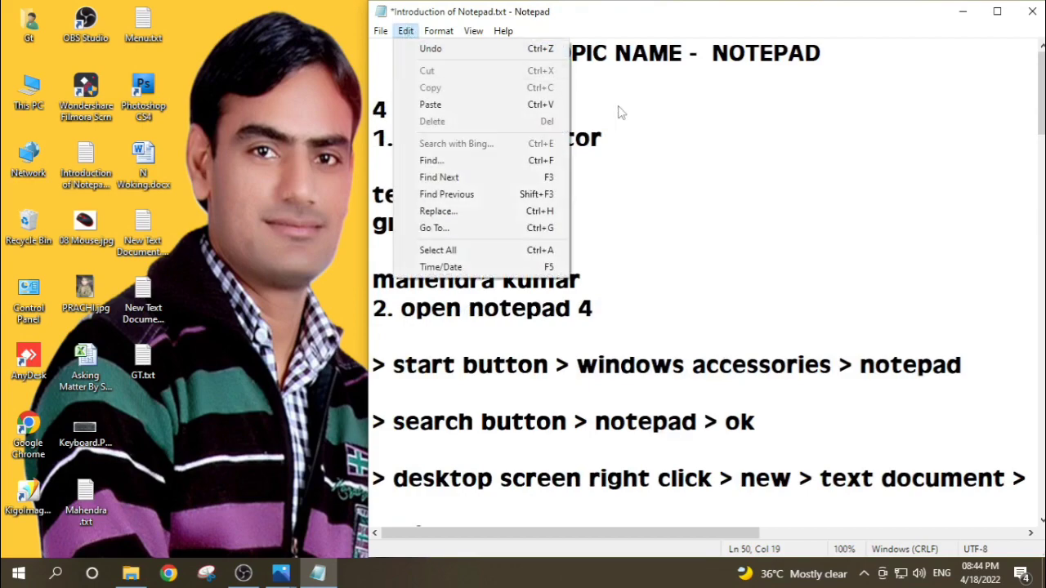
pyautogui.click(663, 139)
pyautogui.click(439, 33)
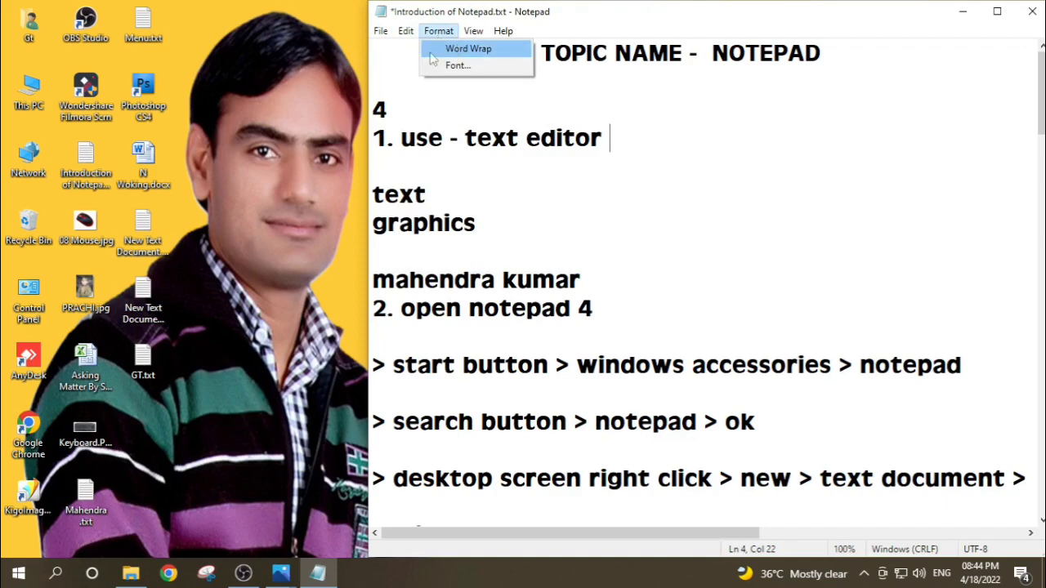
pyautogui.click(691, 178)
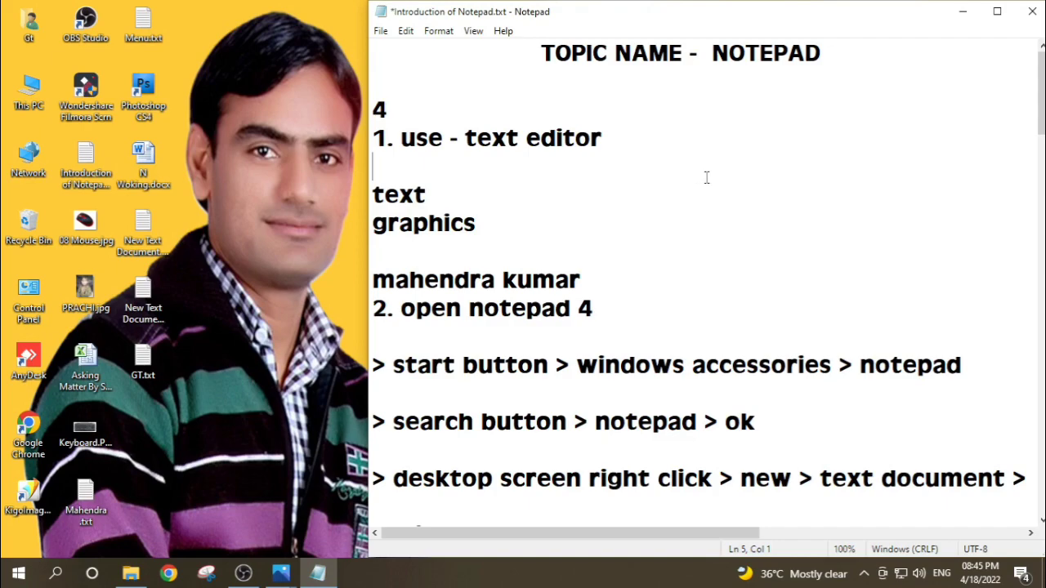
pyautogui.click(447, 32)
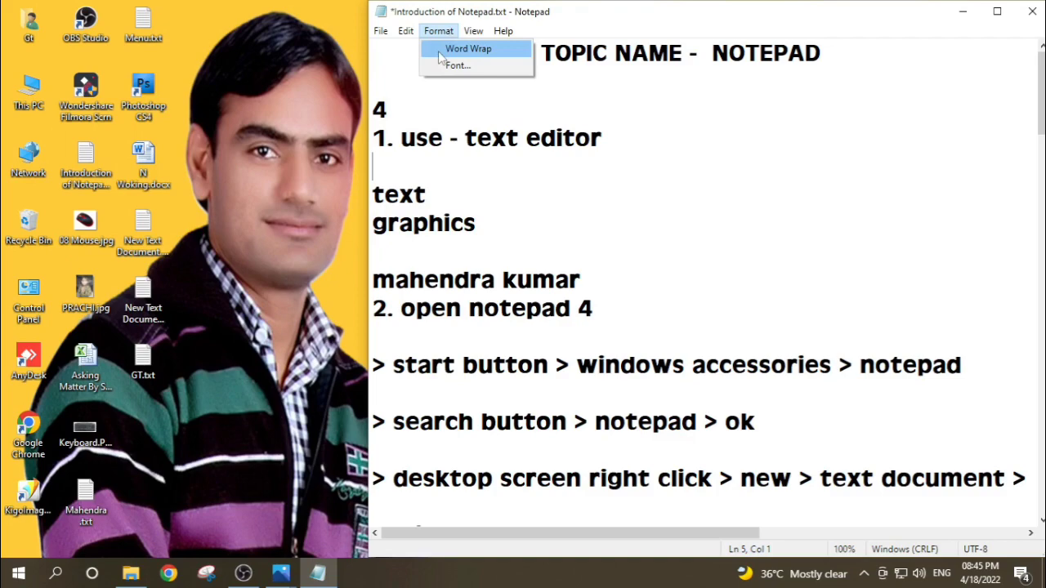
pyautogui.click(577, 234)
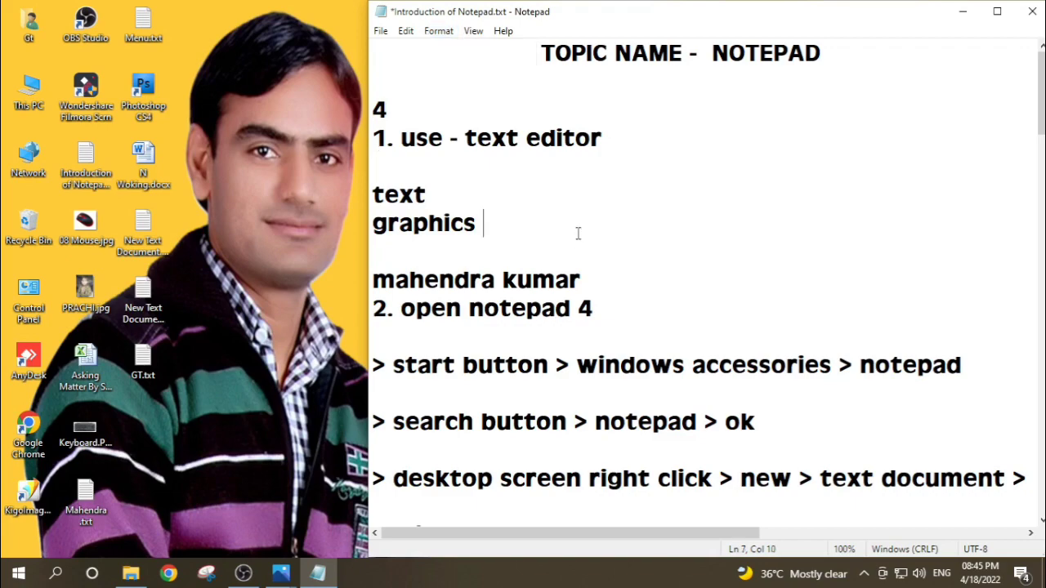
# Step: On line 58, two lines below the last name entry, write "MY NAME IS" followed by the person's full name
pyautogui.scroll(-11, 576, 237)
pyautogui.scroll(-6, 579, 303)
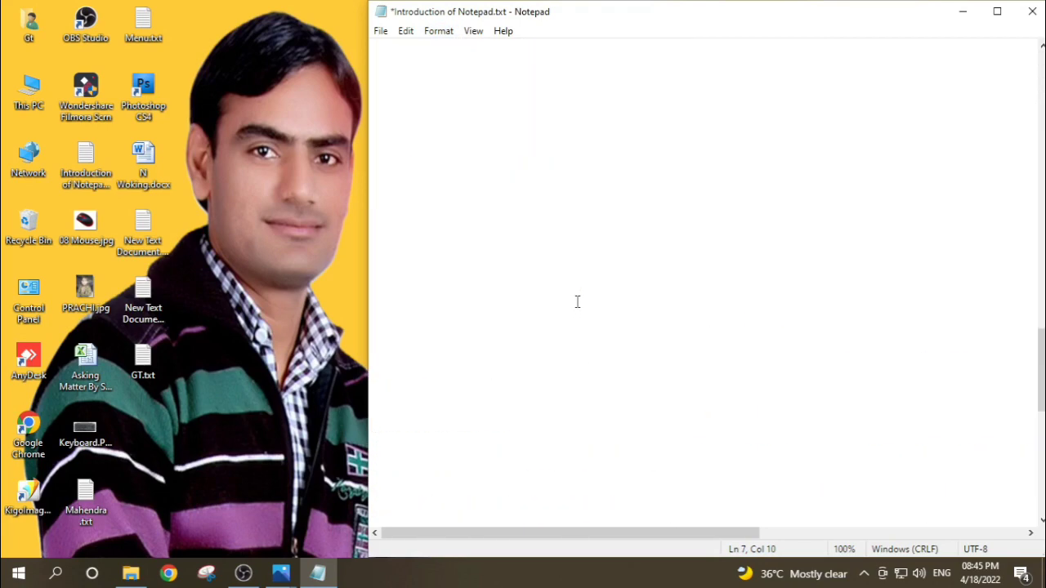
pyautogui.scroll(2, 427, 266)
pyautogui.scroll(-2, 427, 266)
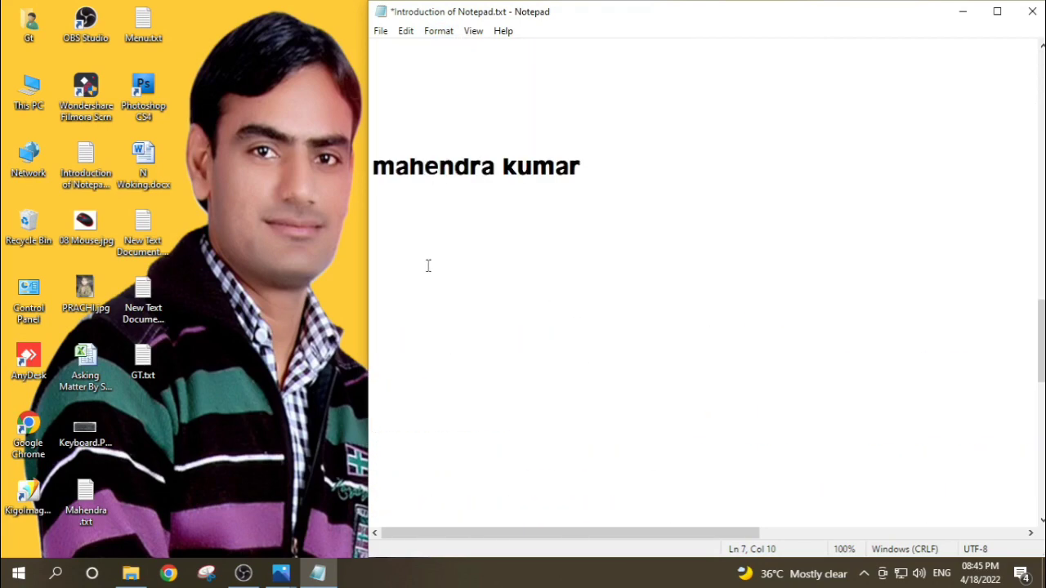
pyautogui.click(378, 216)
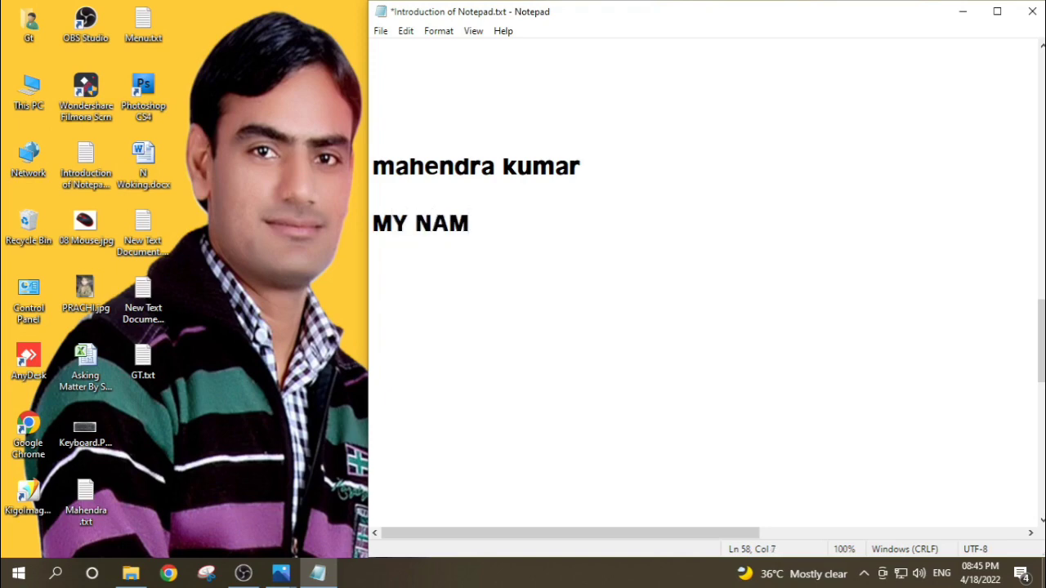
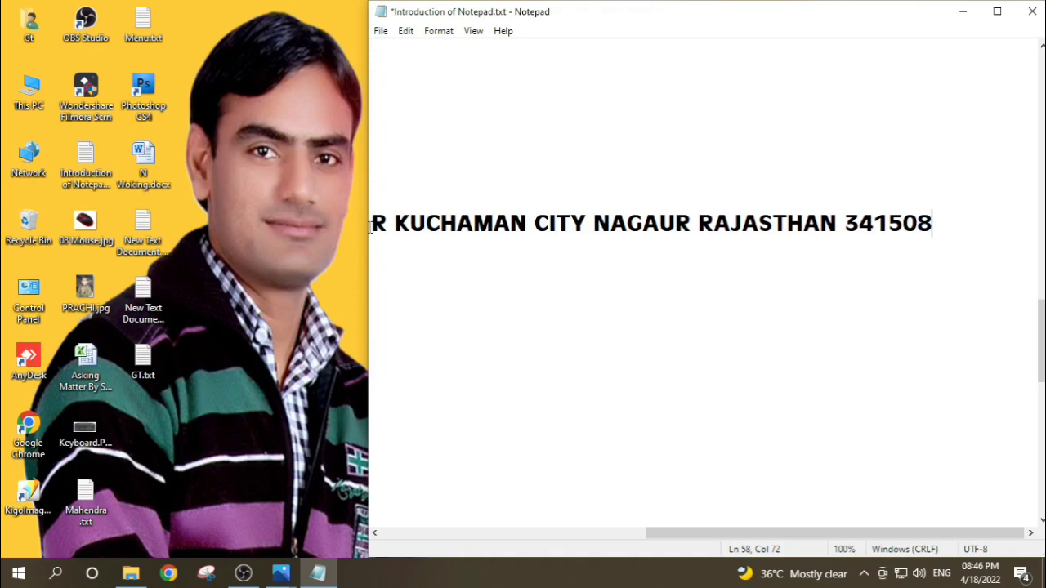
# Step: Turn on Word Wrap and check its setting in the Format options
pyautogui.click(439, 33)
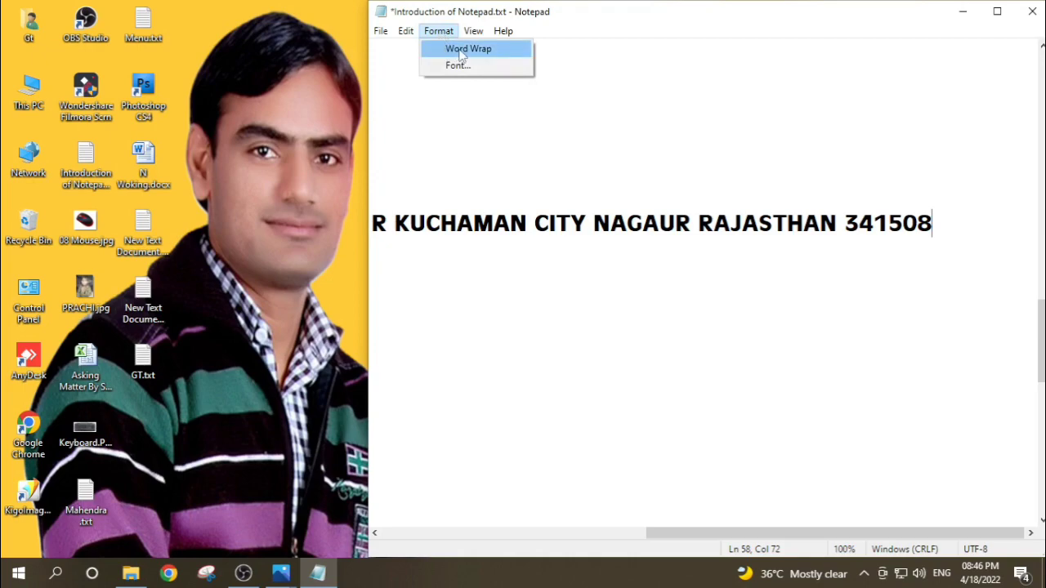
pyautogui.click(461, 51)
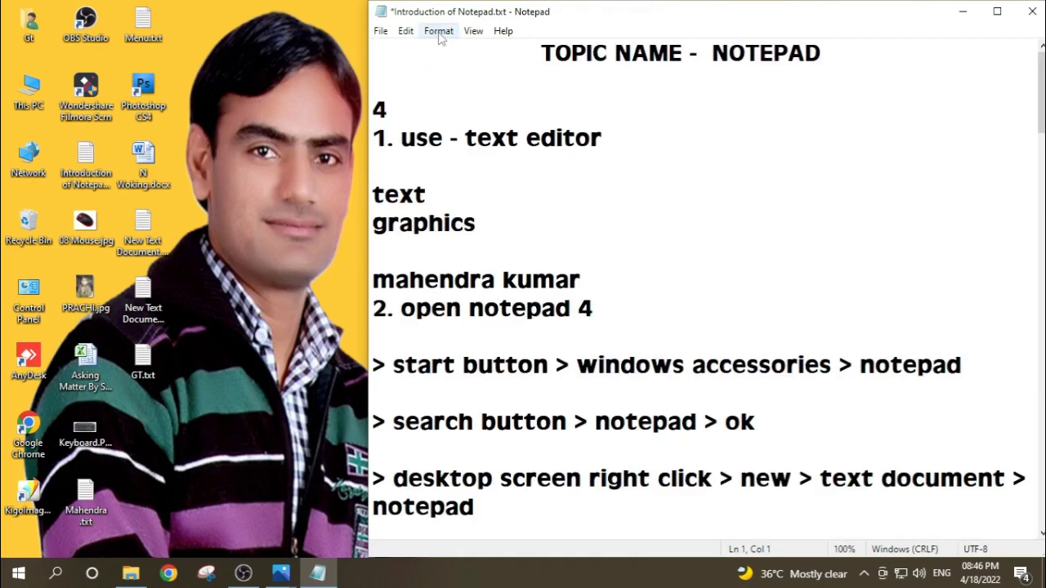
pyautogui.click(440, 34)
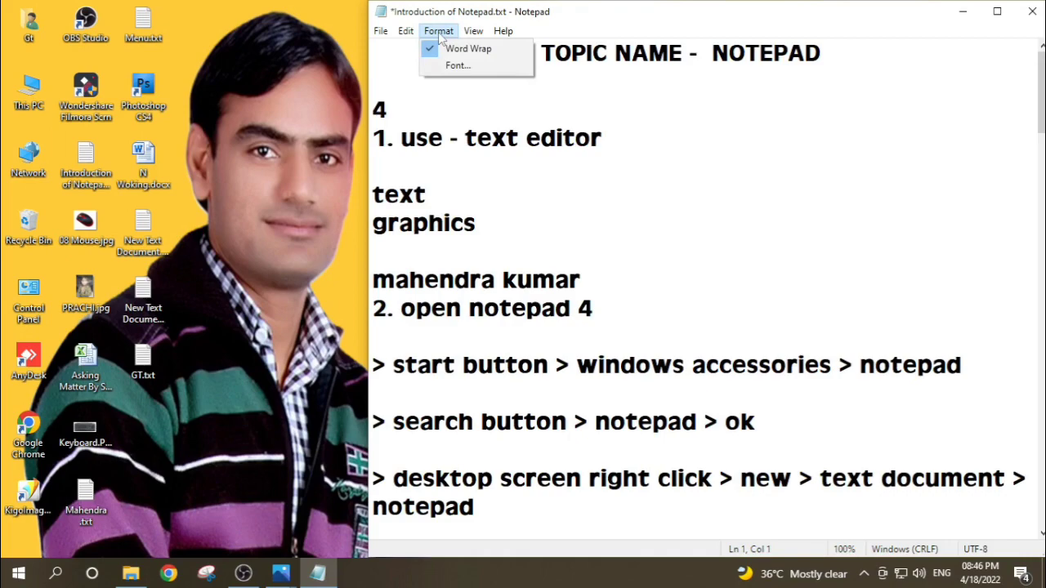
pyautogui.click(622, 231)
# Step: Select the whole wrapped name-and-address sentence on line 58
pyautogui.scroll(-20, 621, 231)
pyautogui.scroll(-1, 620, 231)
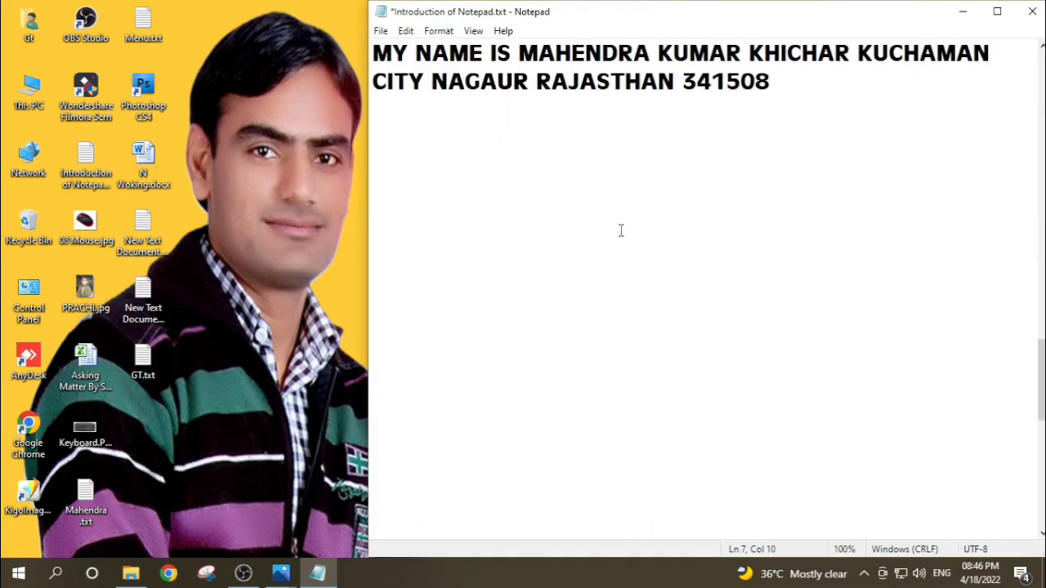
pyautogui.scroll(2, 621, 229)
pyautogui.moveTo(374, 222); pyautogui.dragTo(854, 252)
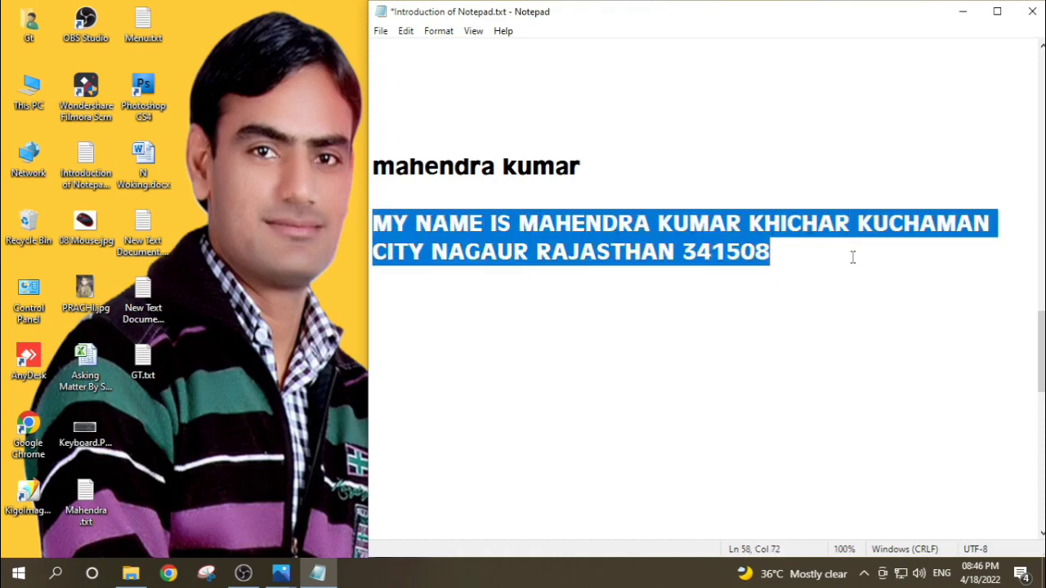
# Step: Replace the selected sentence with lowercase "my name is" and the person's full name, followed by "from" and the person's city
pyautogui.press('Delete')
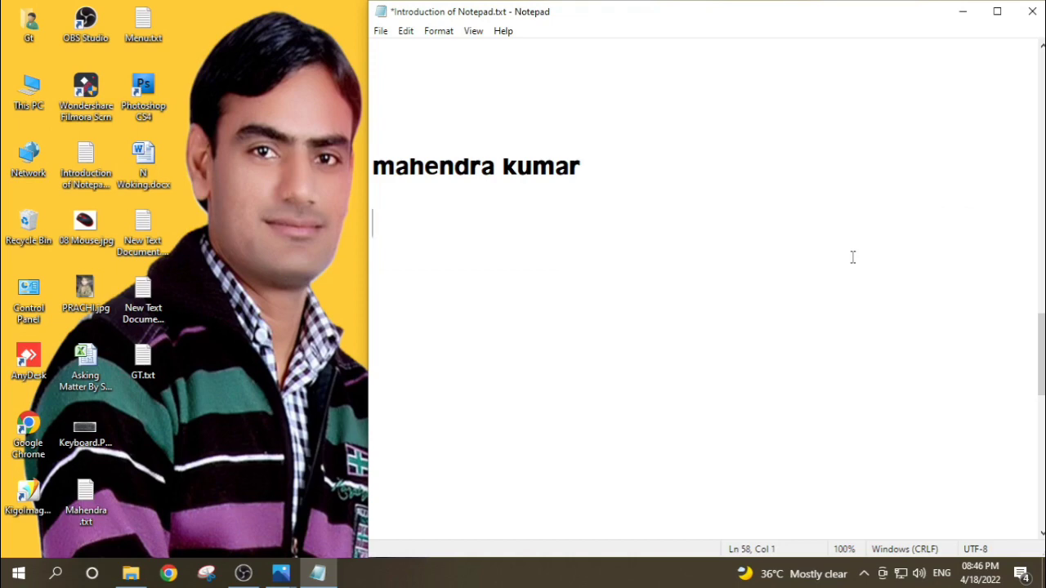
pyautogui.write('my name ')
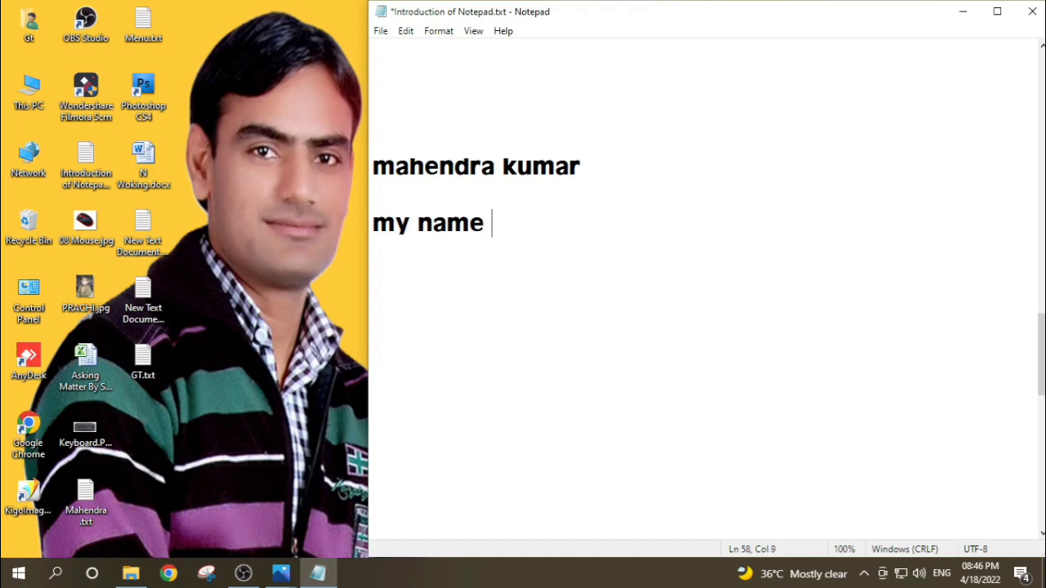
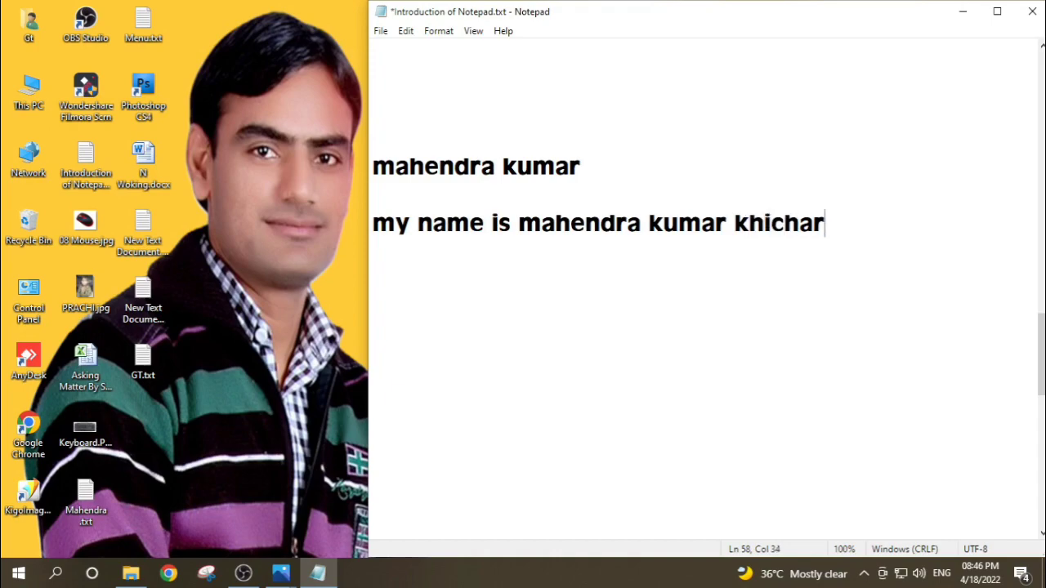
pyautogui.write(' from ku')
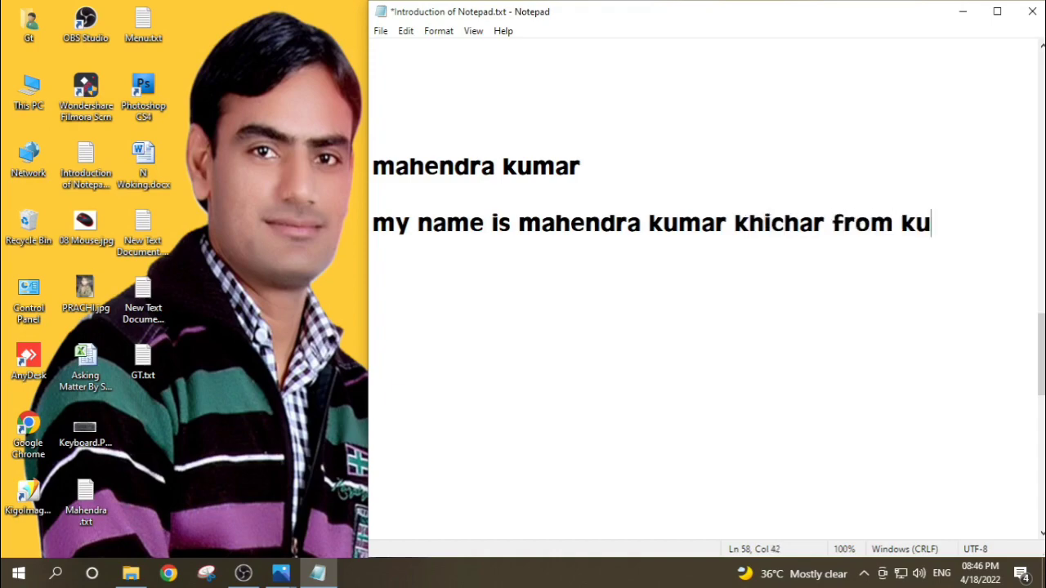
pyautogui.write('chaman')
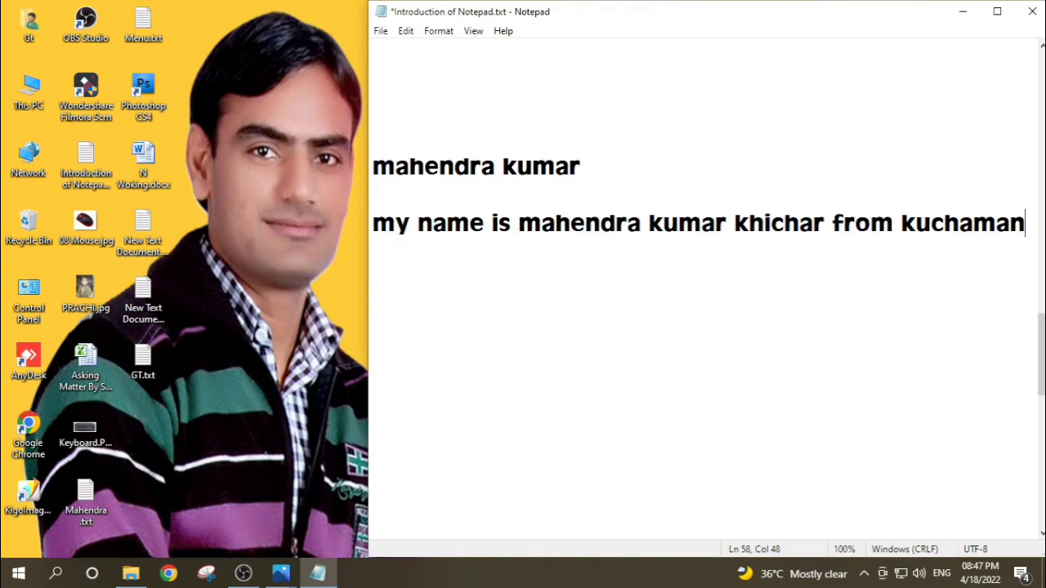
pyautogui.write('city')
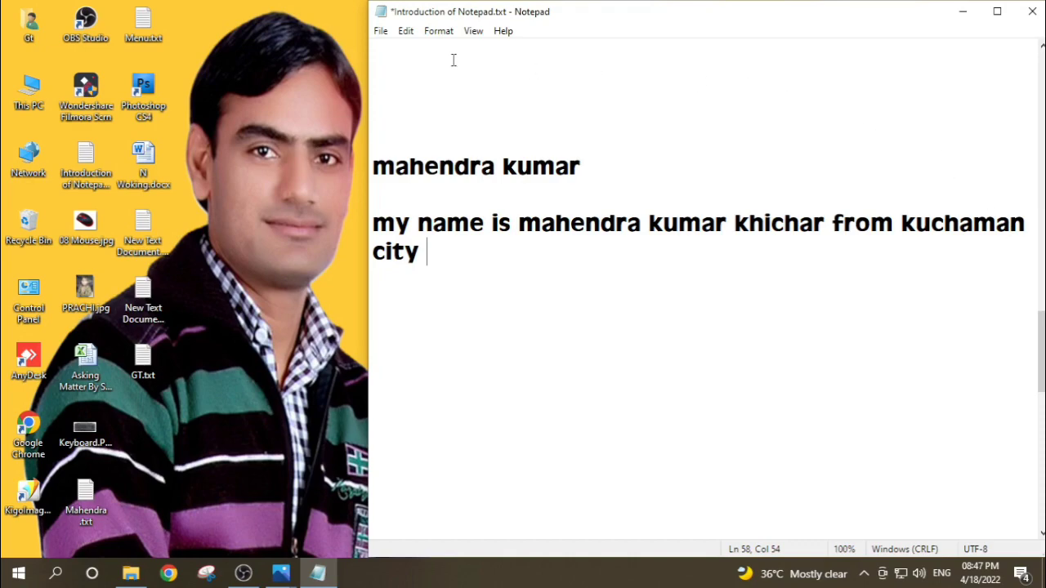
# Step: Change the document font to MV Boli in Bold style, keeping size 24
pyautogui.click(438, 33)
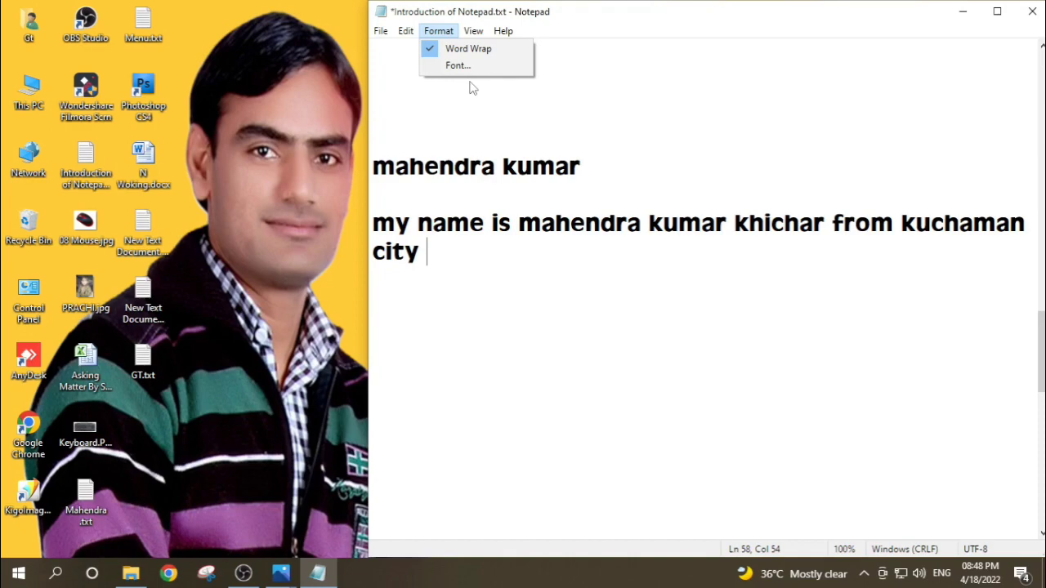
pyautogui.click(497, 93)
pyautogui.scroll(2, 490, 271)
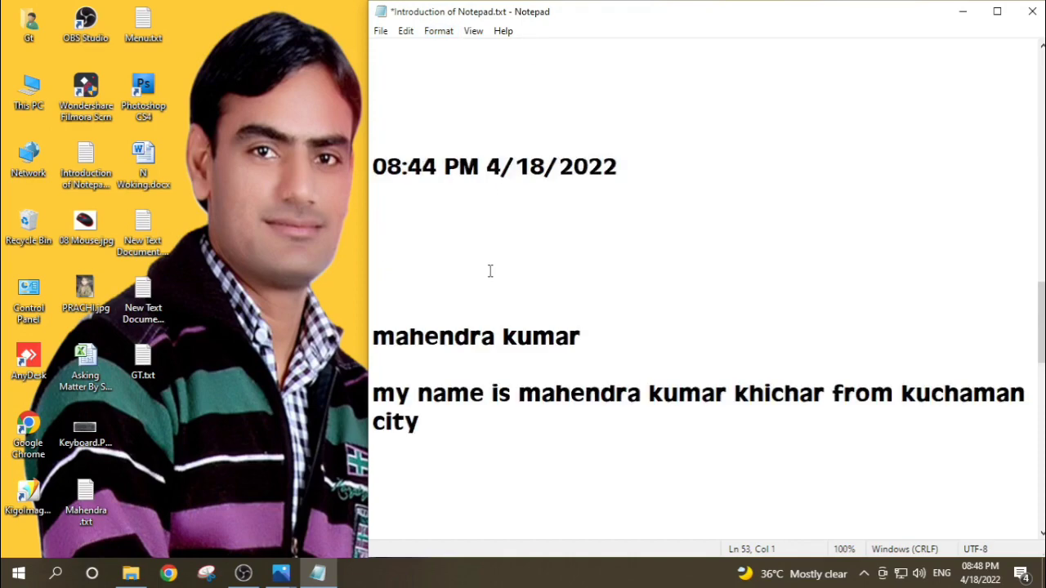
pyautogui.scroll(12, 490, 271)
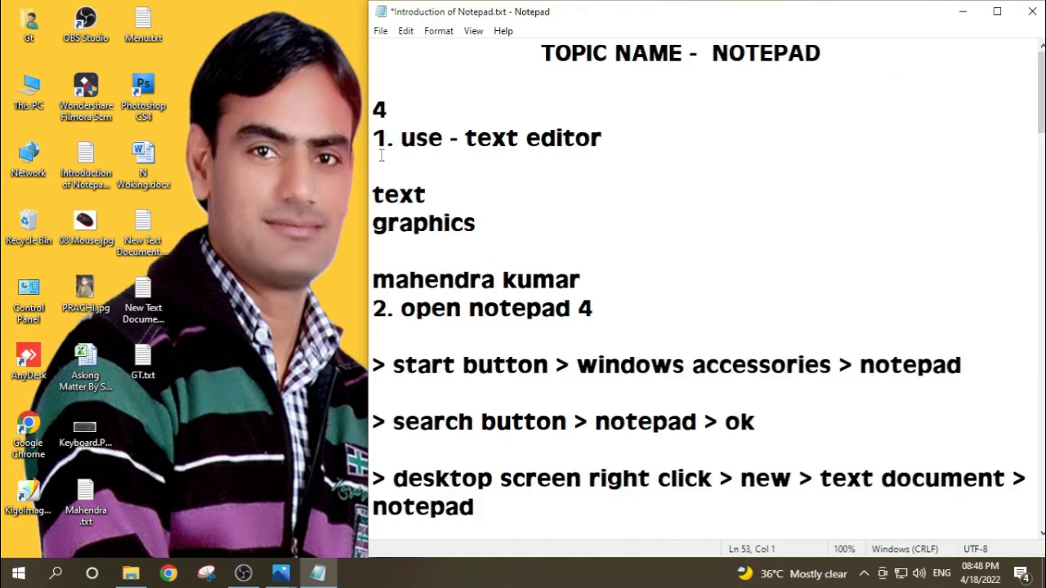
pyautogui.click(439, 33)
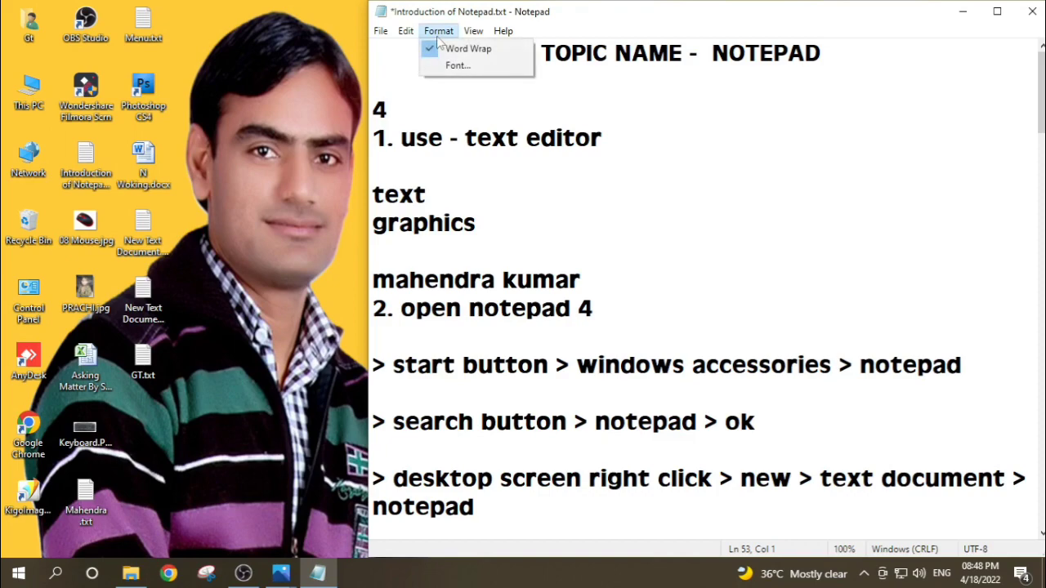
pyautogui.click(456, 65)
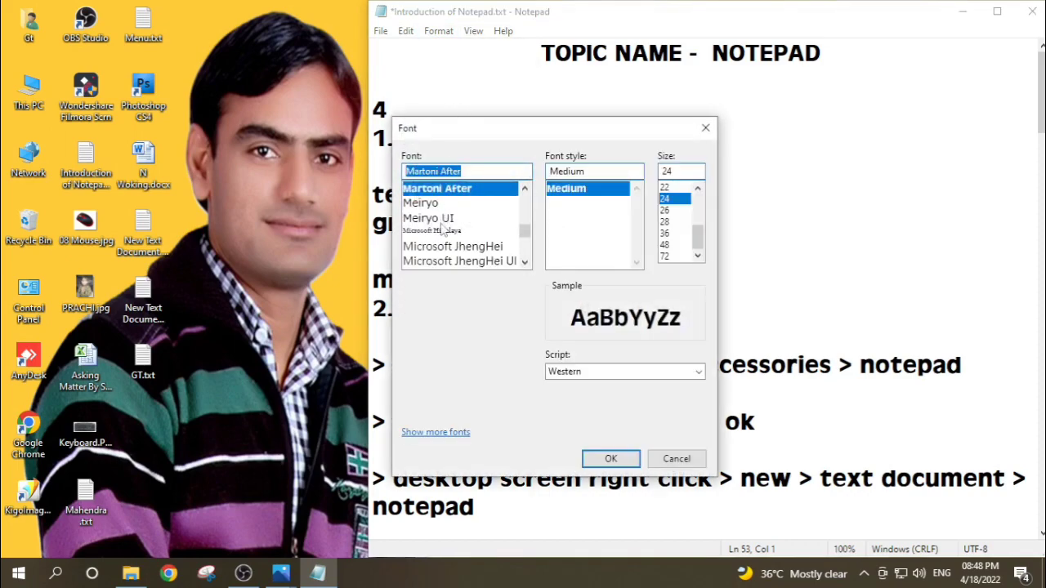
pyautogui.scroll(-4, 446, 222)
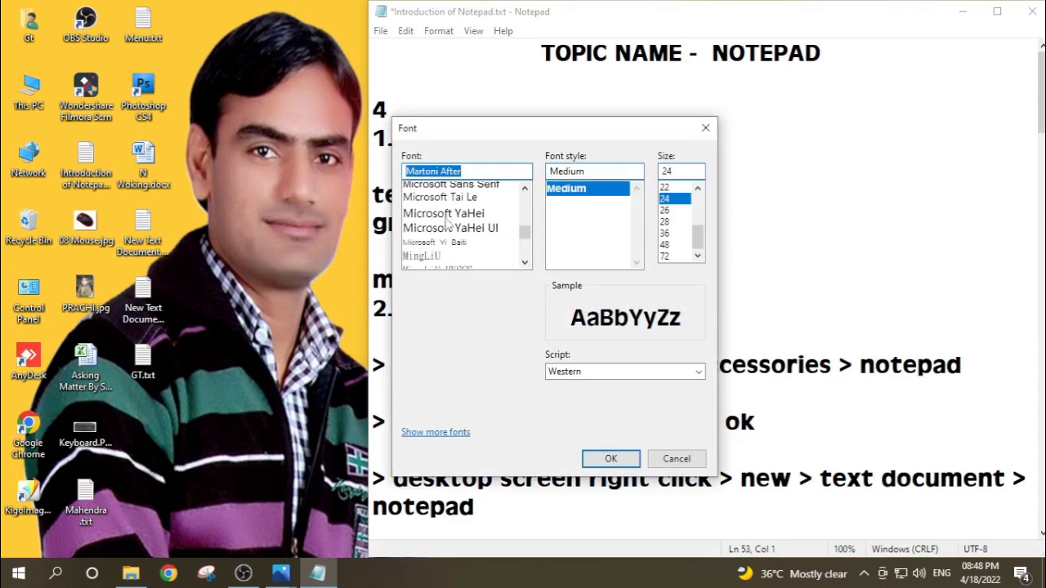
pyautogui.scroll(-4, 446, 223)
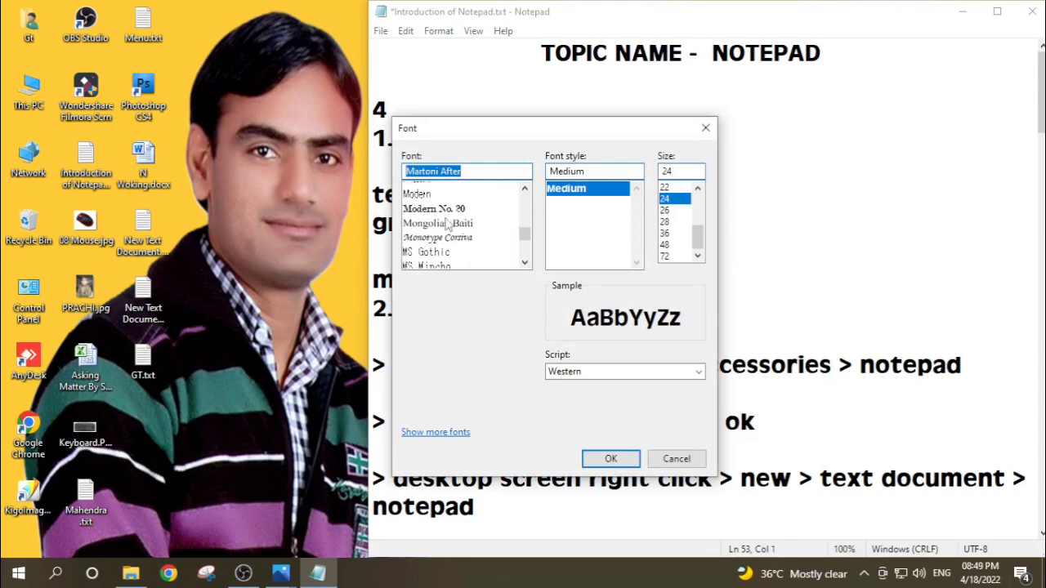
pyautogui.scroll(-4, 447, 223)
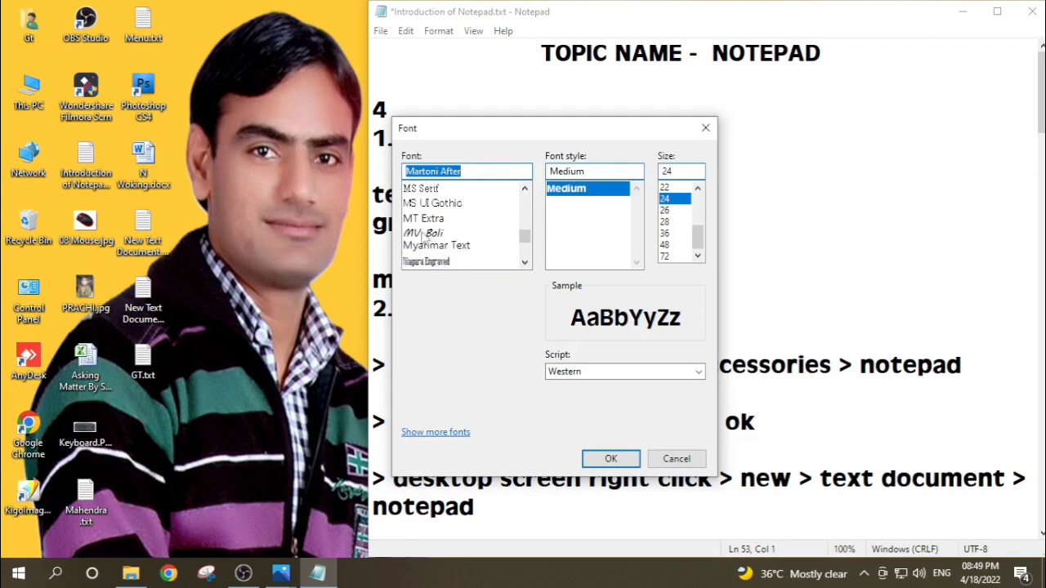
pyautogui.click(424, 235)
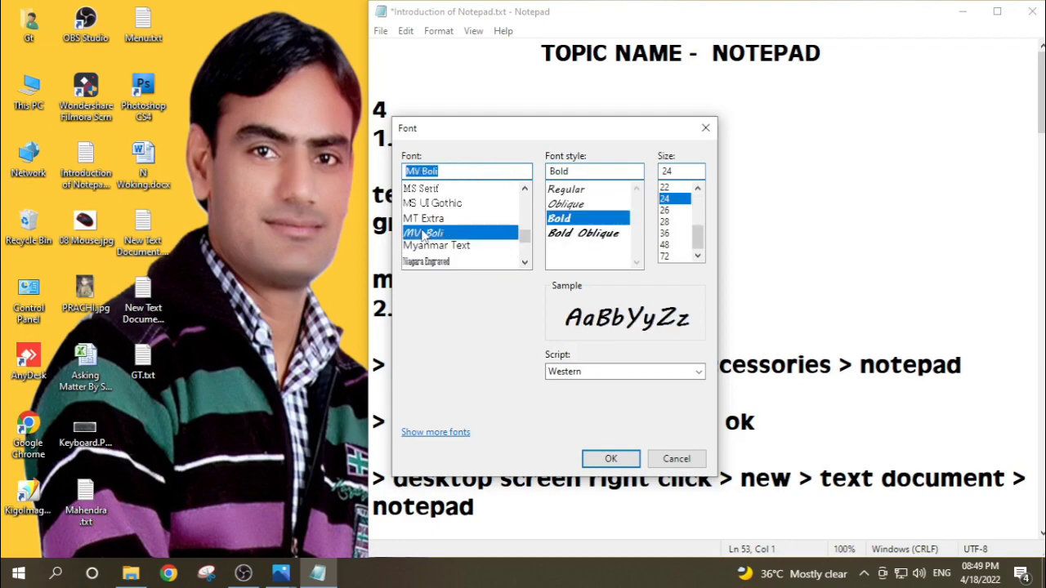
pyautogui.click(610, 460)
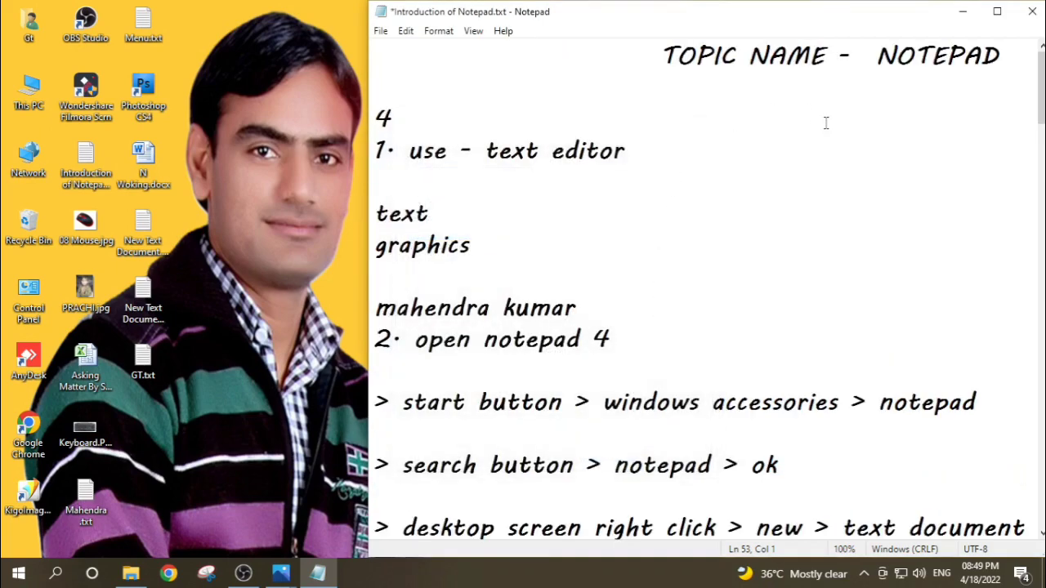
# Step: Look through the notes in the new font, and set the document font back to Martoni After
pyautogui.scroll(-6, 533, 402)
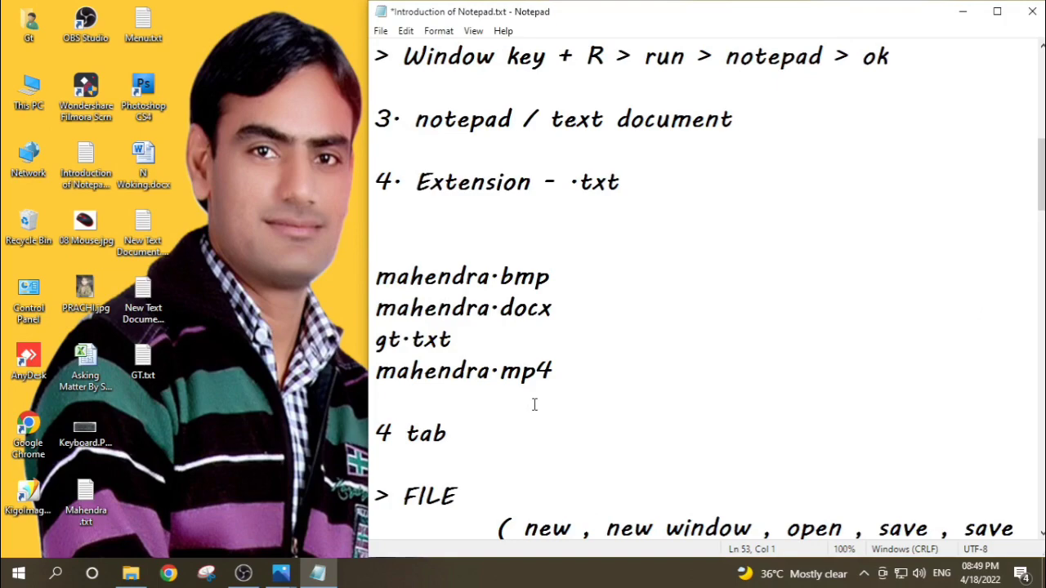
pyautogui.scroll(-7, 535, 404)
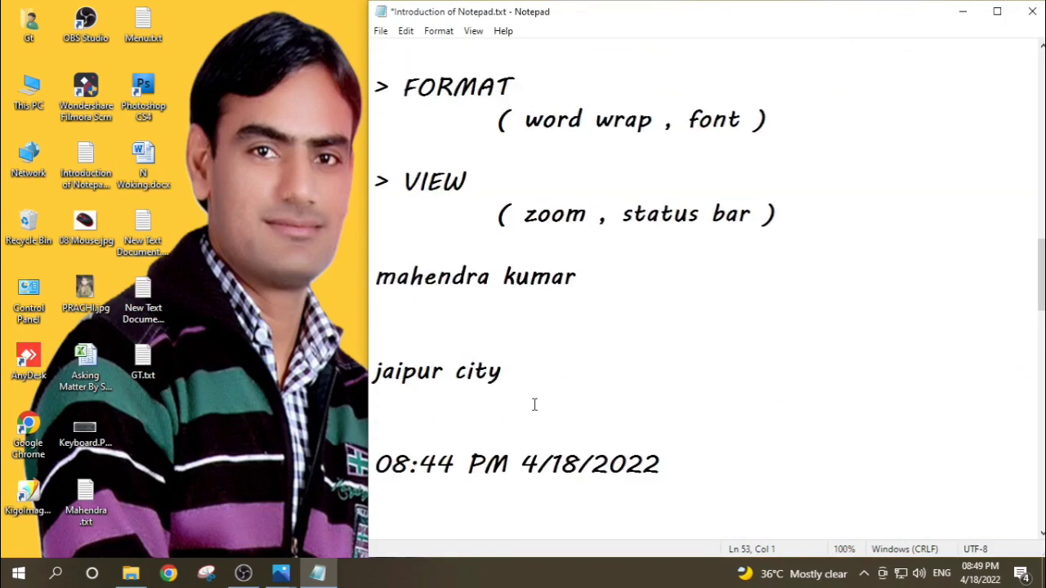
pyautogui.scroll(-4, 534, 405)
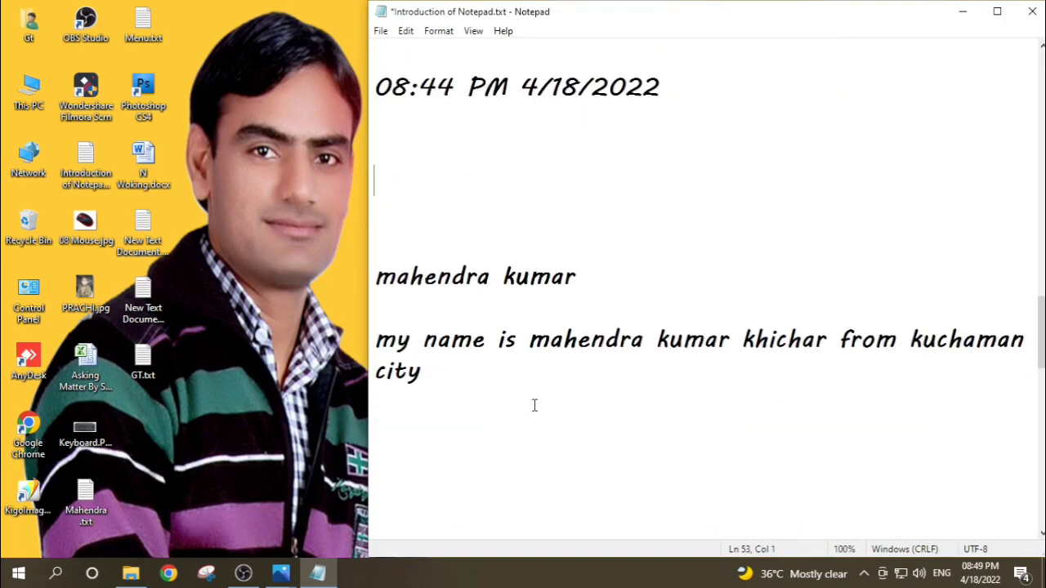
pyautogui.scroll(11, 535, 405)
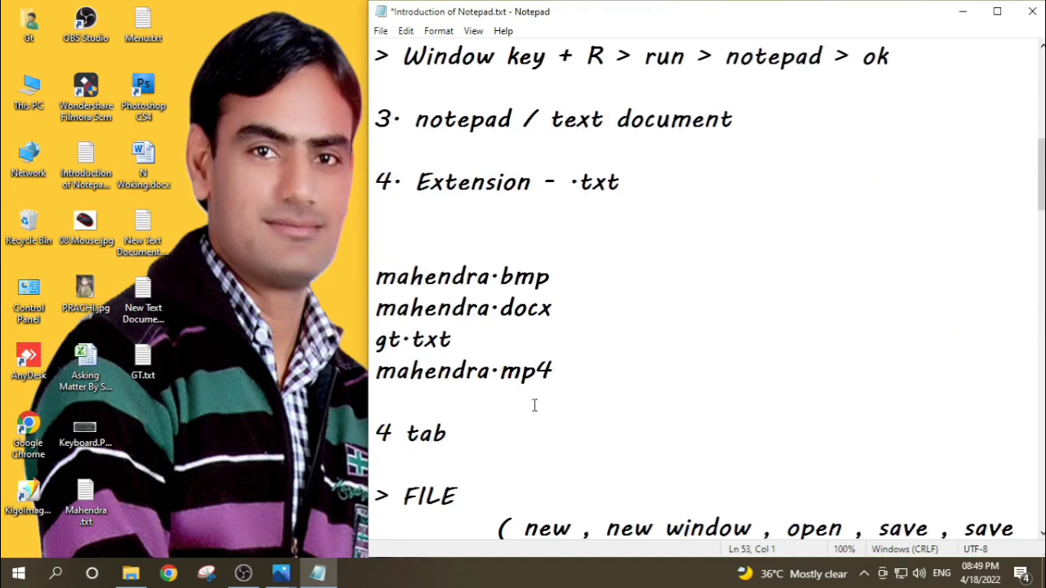
pyautogui.scroll(6, 535, 404)
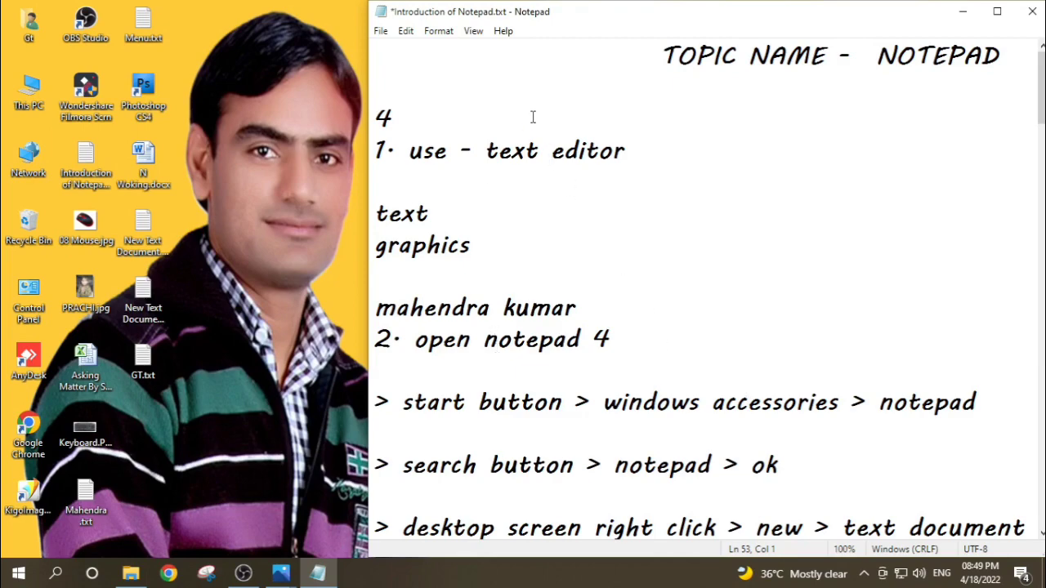
pyautogui.click(439, 33)
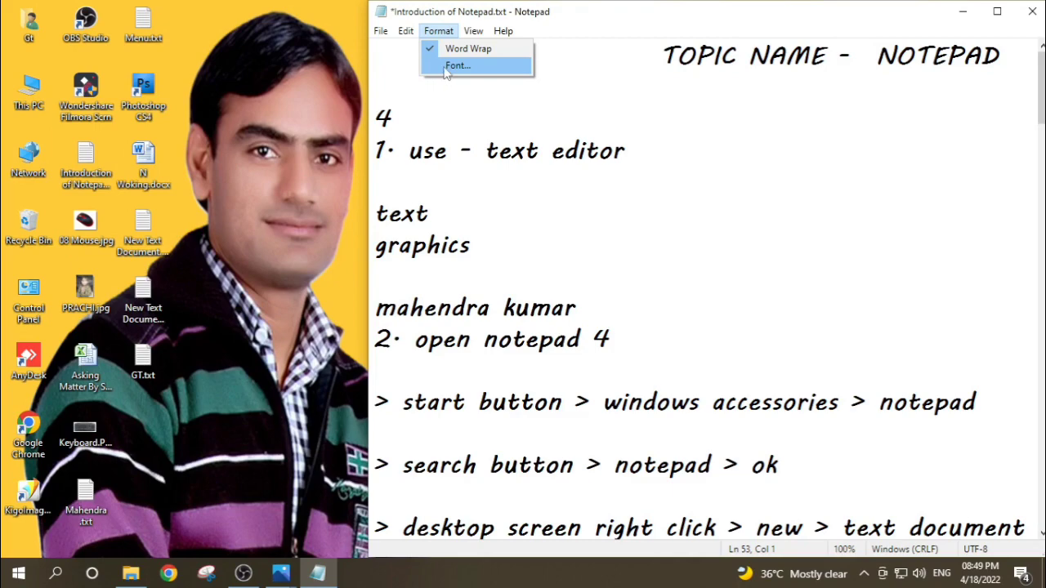
pyautogui.click(454, 66)
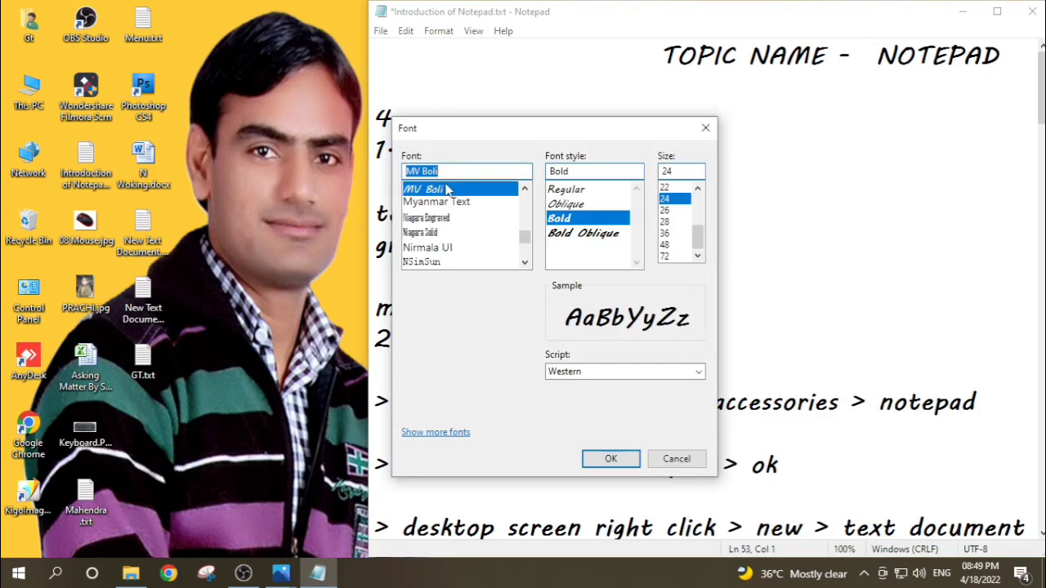
pyautogui.write('marto')
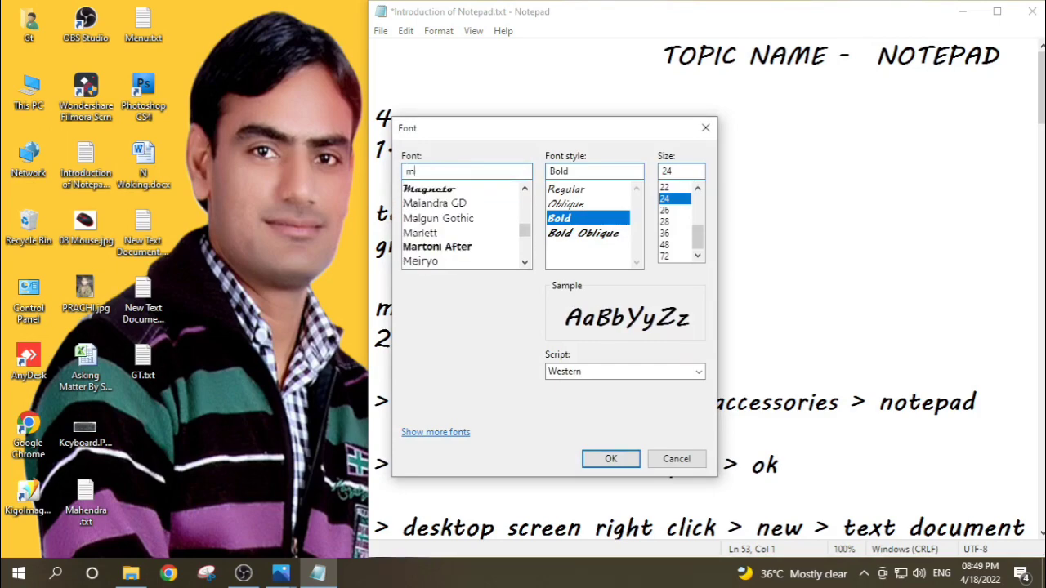
pyautogui.write('n')
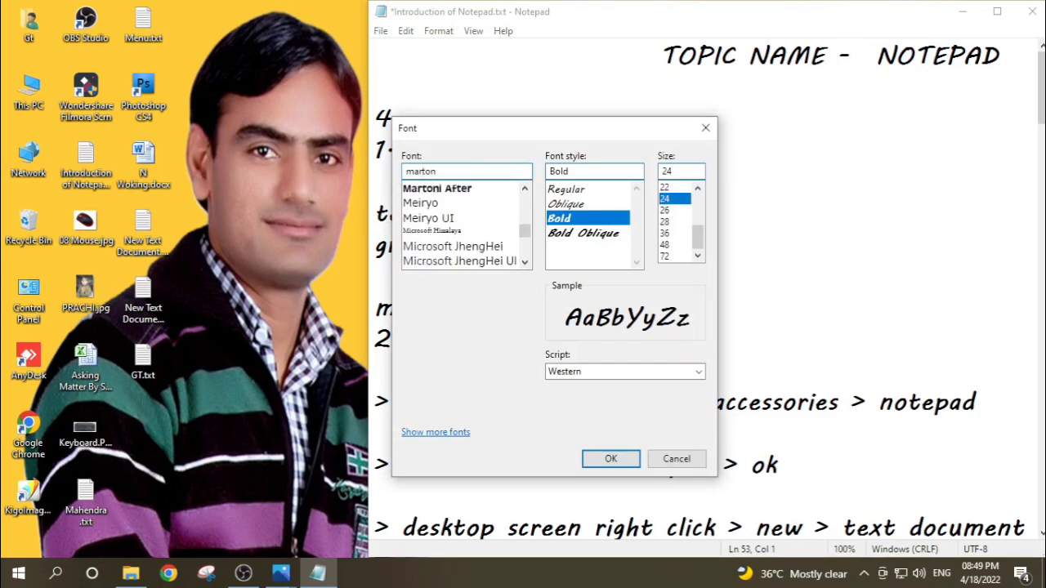
pyautogui.click(446, 187)
pyautogui.press('Return')
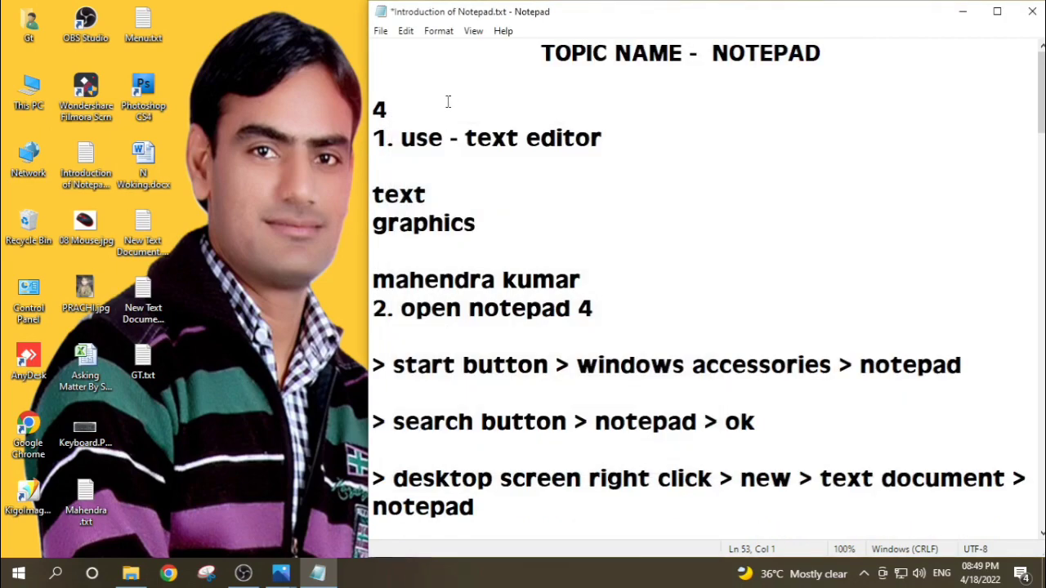
# Step: Hide the status bar, and show it again
pyautogui.click(437, 33)
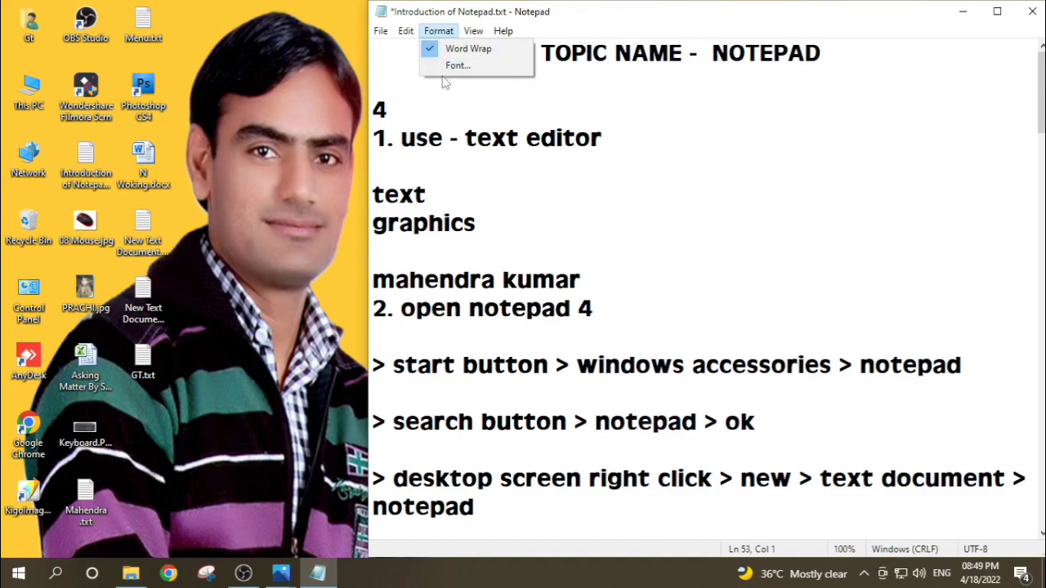
pyautogui.click(480, 86)
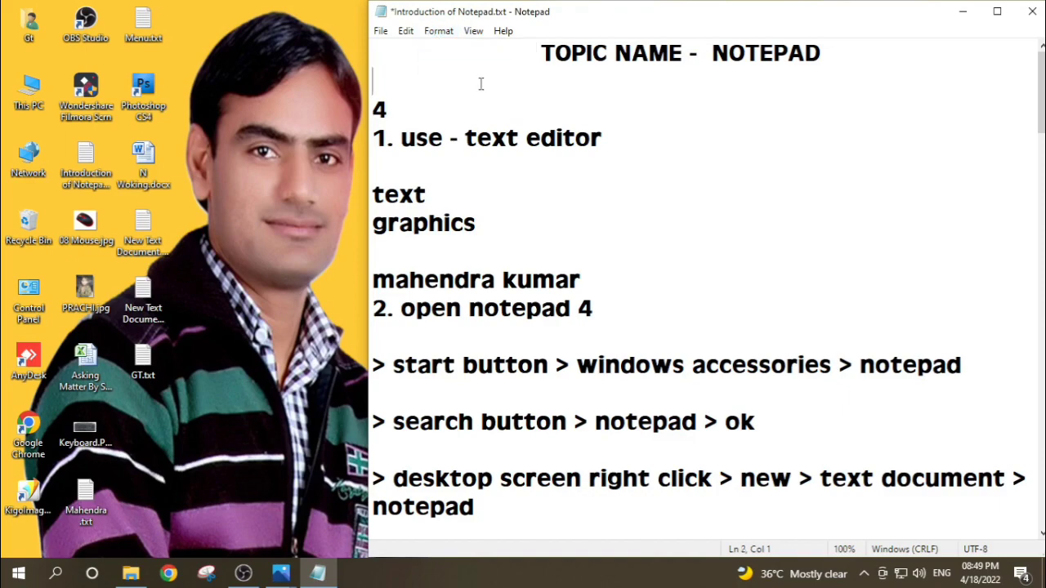
pyautogui.click(476, 37)
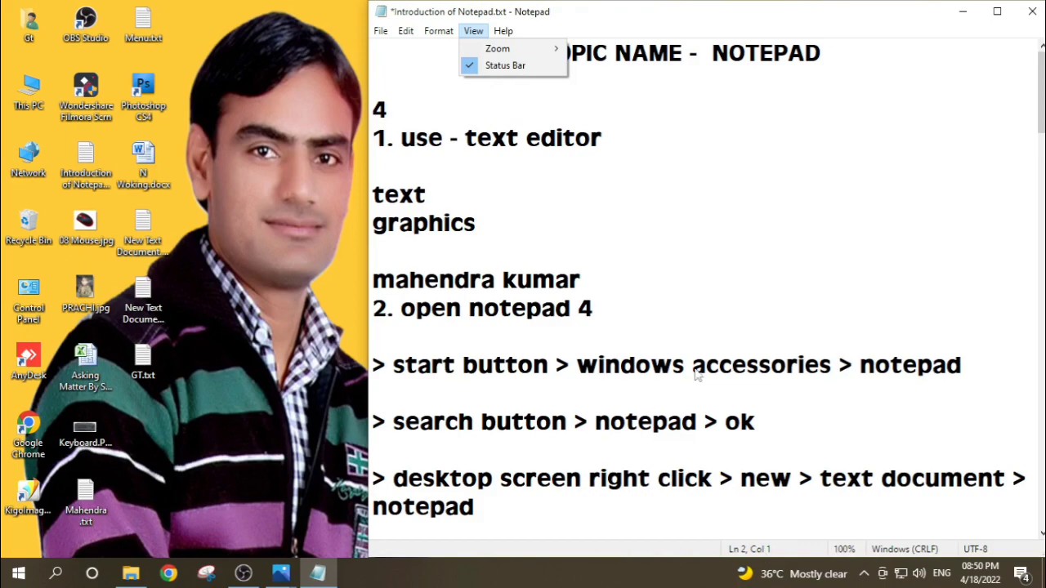
pyautogui.click(486, 67)
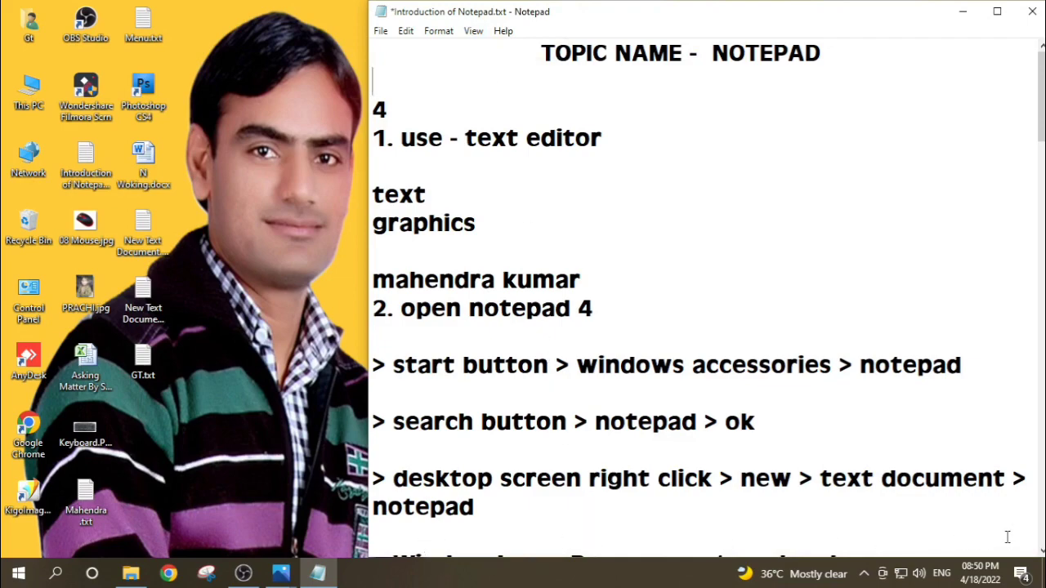
pyautogui.click(473, 33)
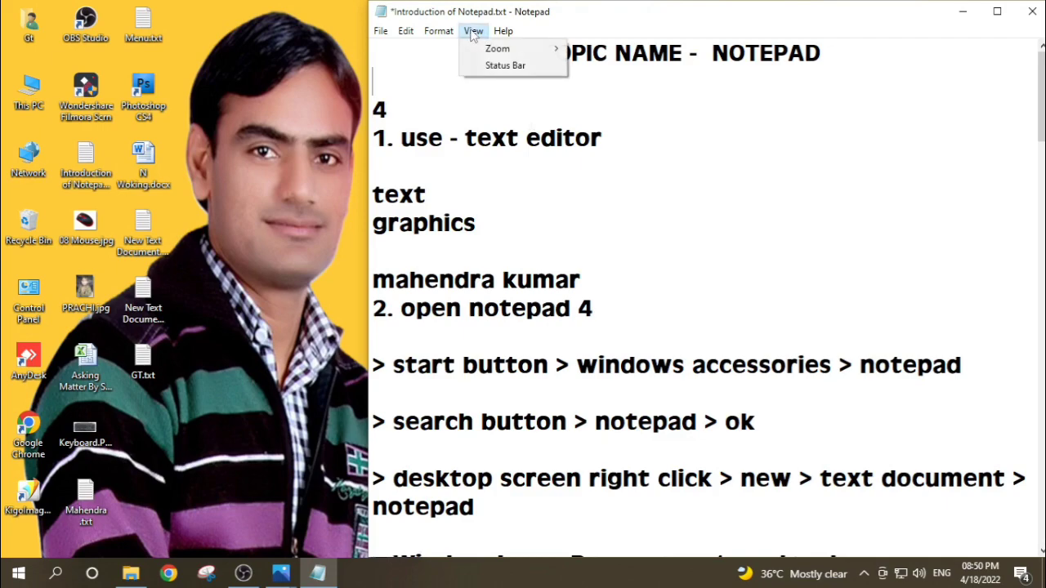
pyautogui.click(495, 66)
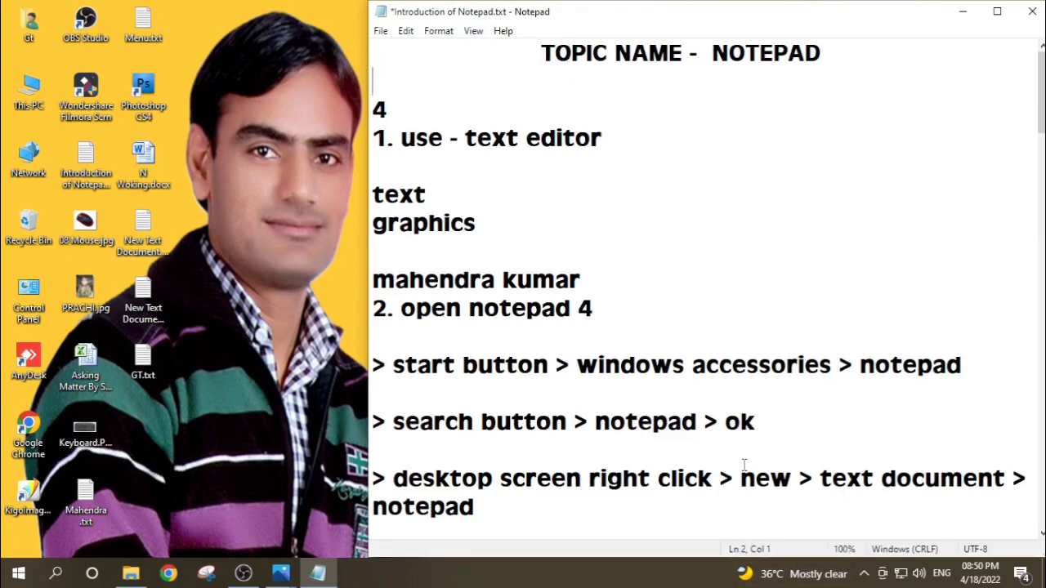
# Step: Zoom the document in one level to 110%, and zoom it back out to 100%
pyautogui.click(475, 31)
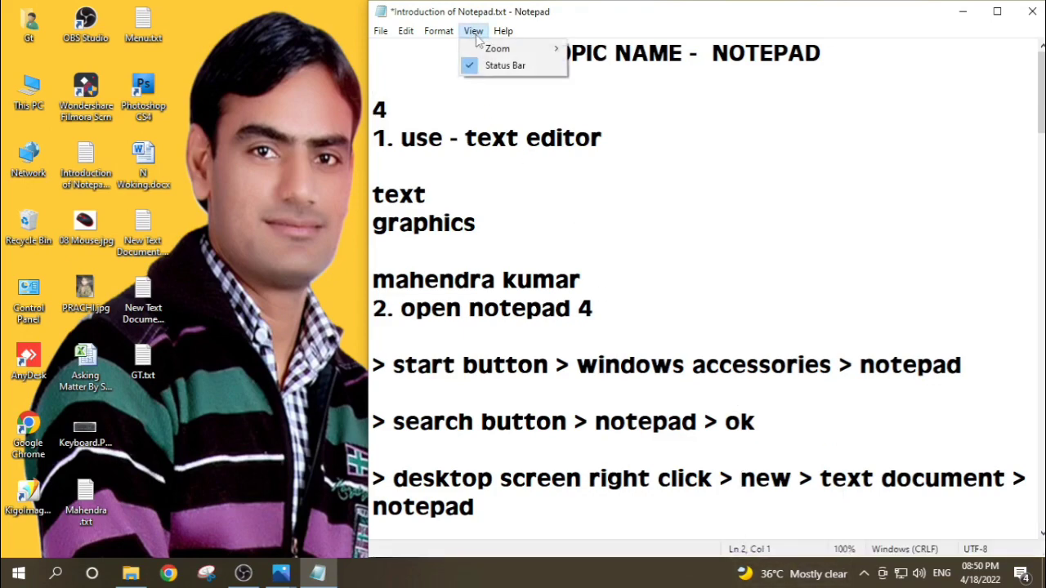
pyautogui.moveTo(487, 49)
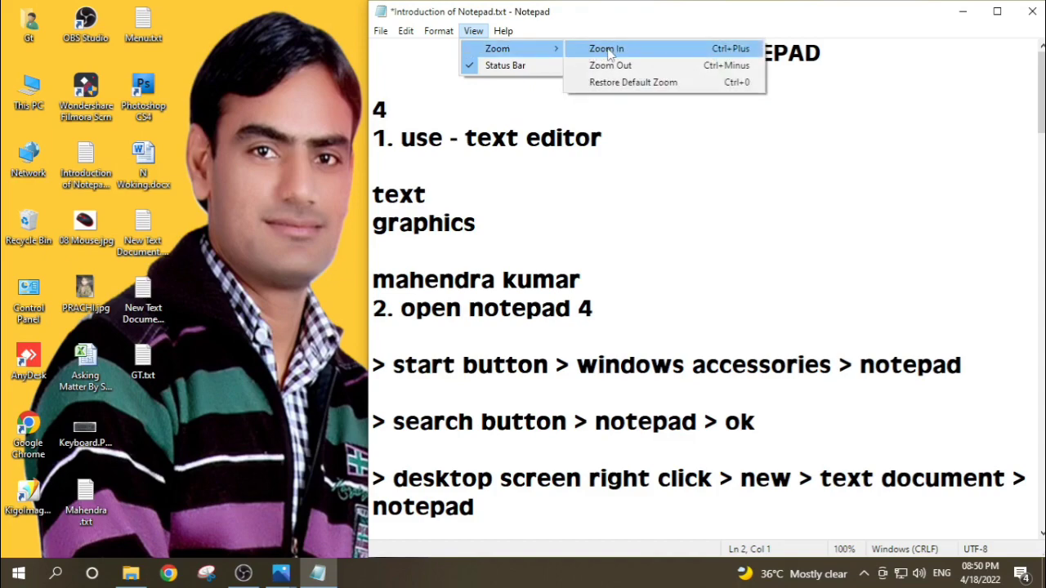
pyautogui.click(610, 51)
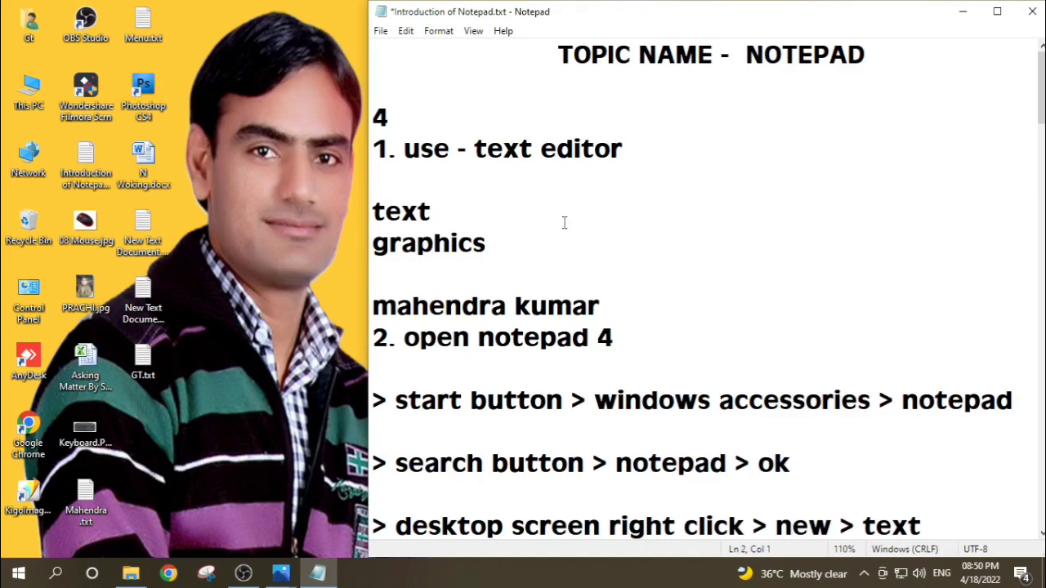
pyautogui.click(469, 34)
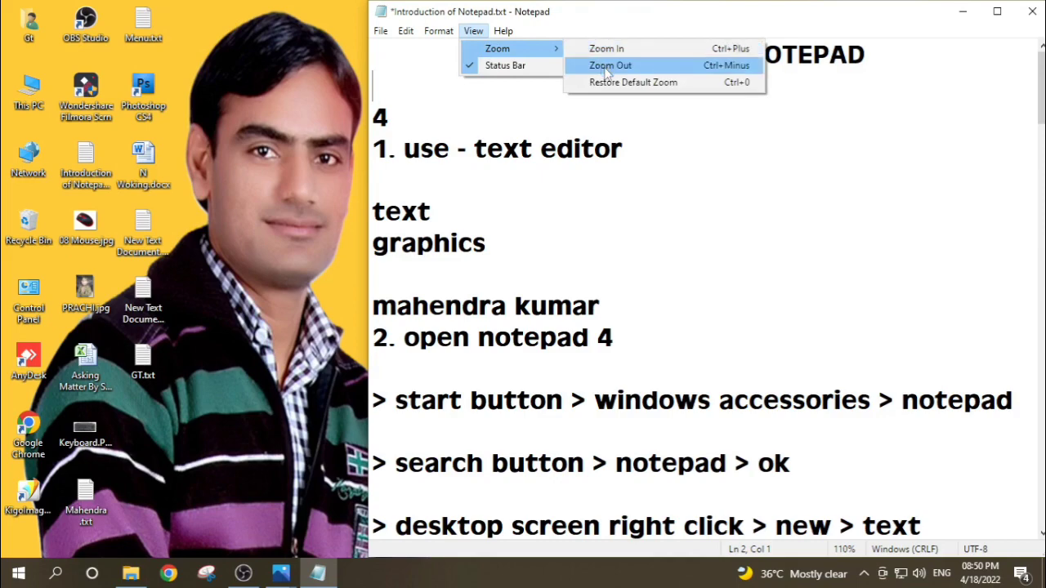
pyautogui.click(606, 67)
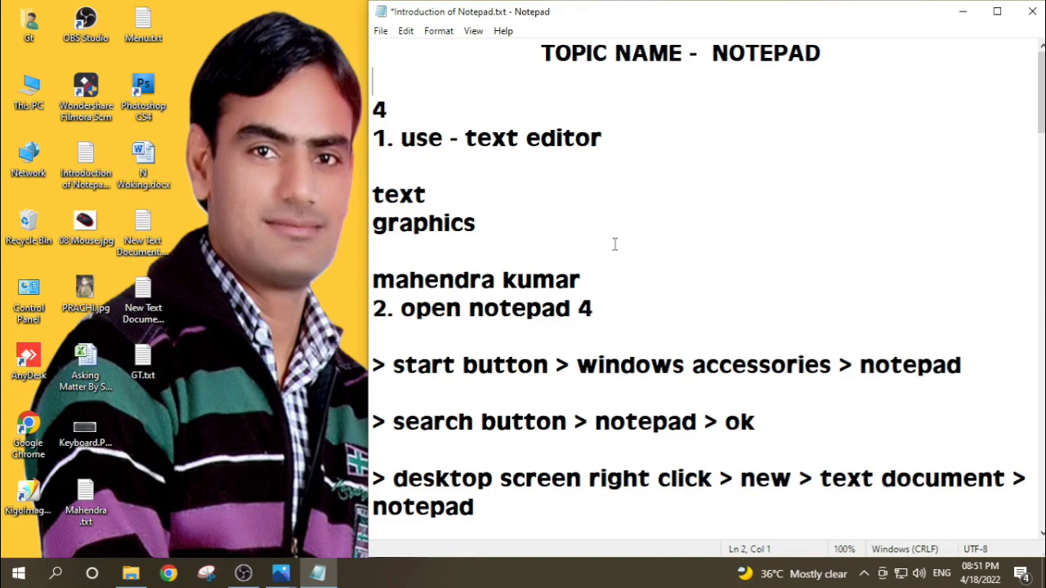
# Step: Review the notes from the Notepad use and opening methods through the file extensions to the File, Edit, Format and View command lists
pyautogui.scroll(-1, 614, 245)
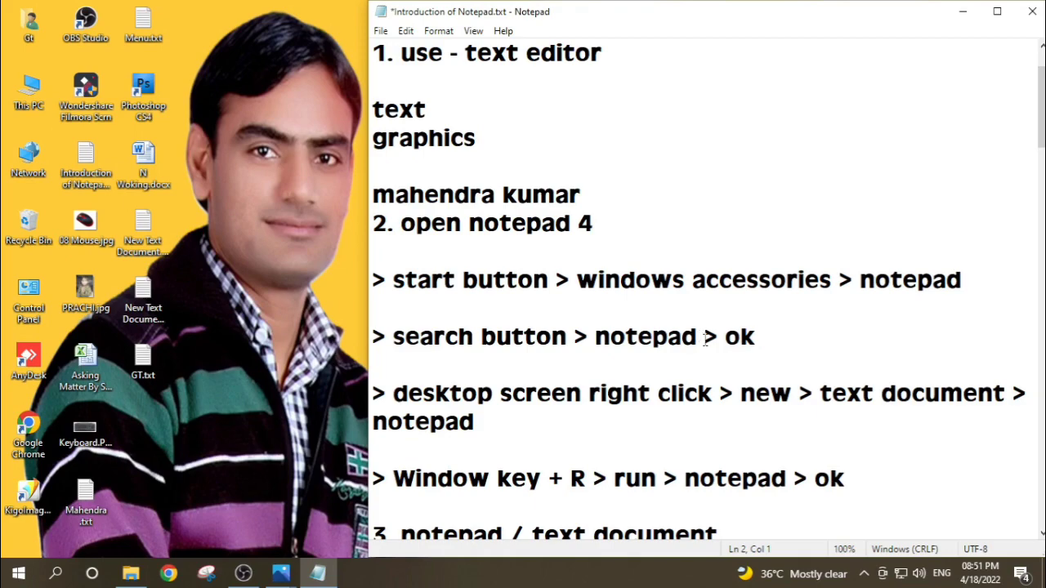
pyautogui.scroll(-3, 686, 343)
pyautogui.scroll(-1, 705, 339)
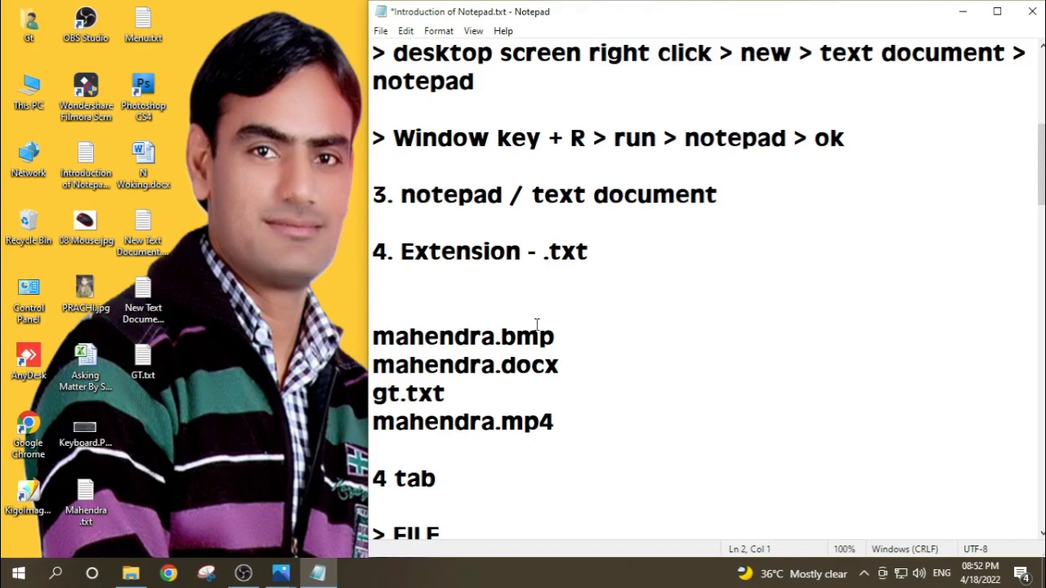
pyautogui.scroll(-2, 536, 325)
pyautogui.scroll(-1, 536, 326)
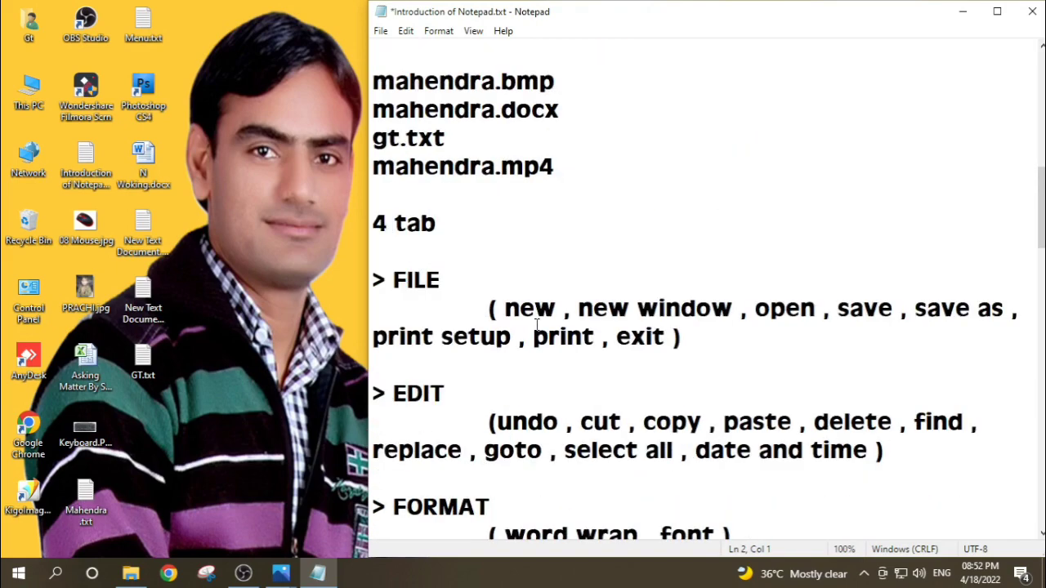
pyautogui.scroll(-1, 537, 325)
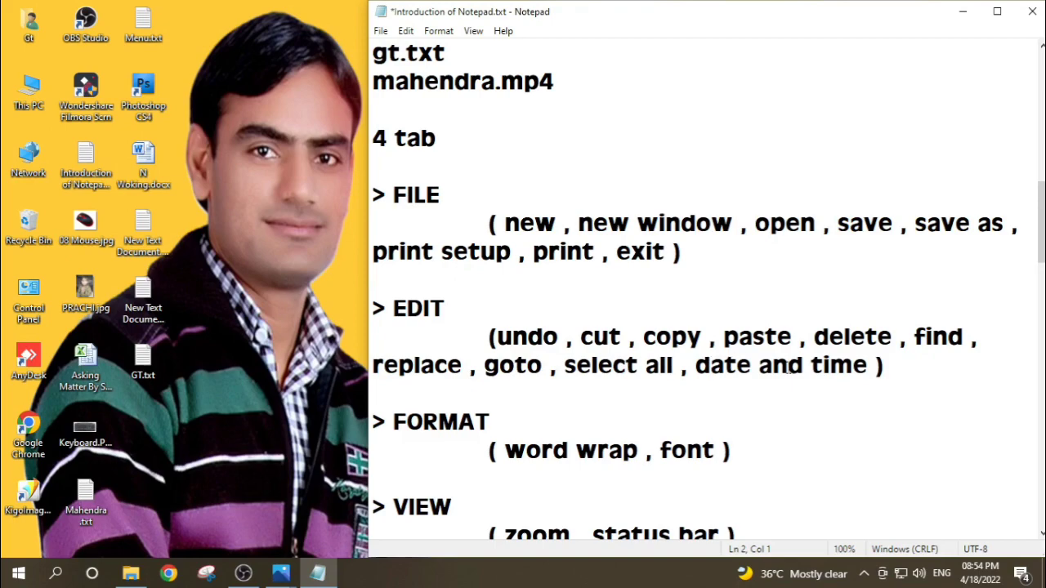
pyautogui.scroll(-1, 788, 367)
pyautogui.scroll(-1, 788, 367)
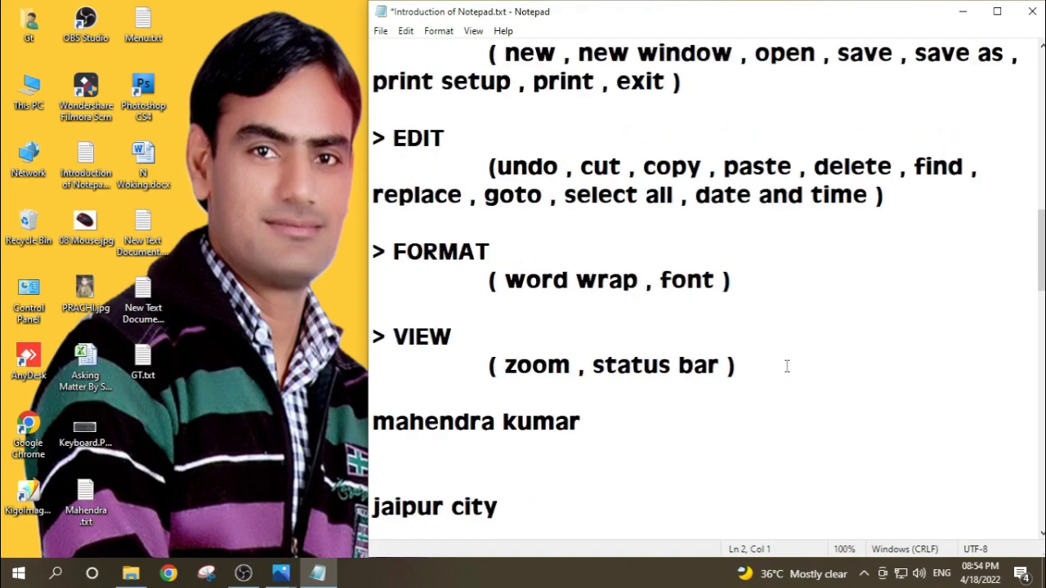